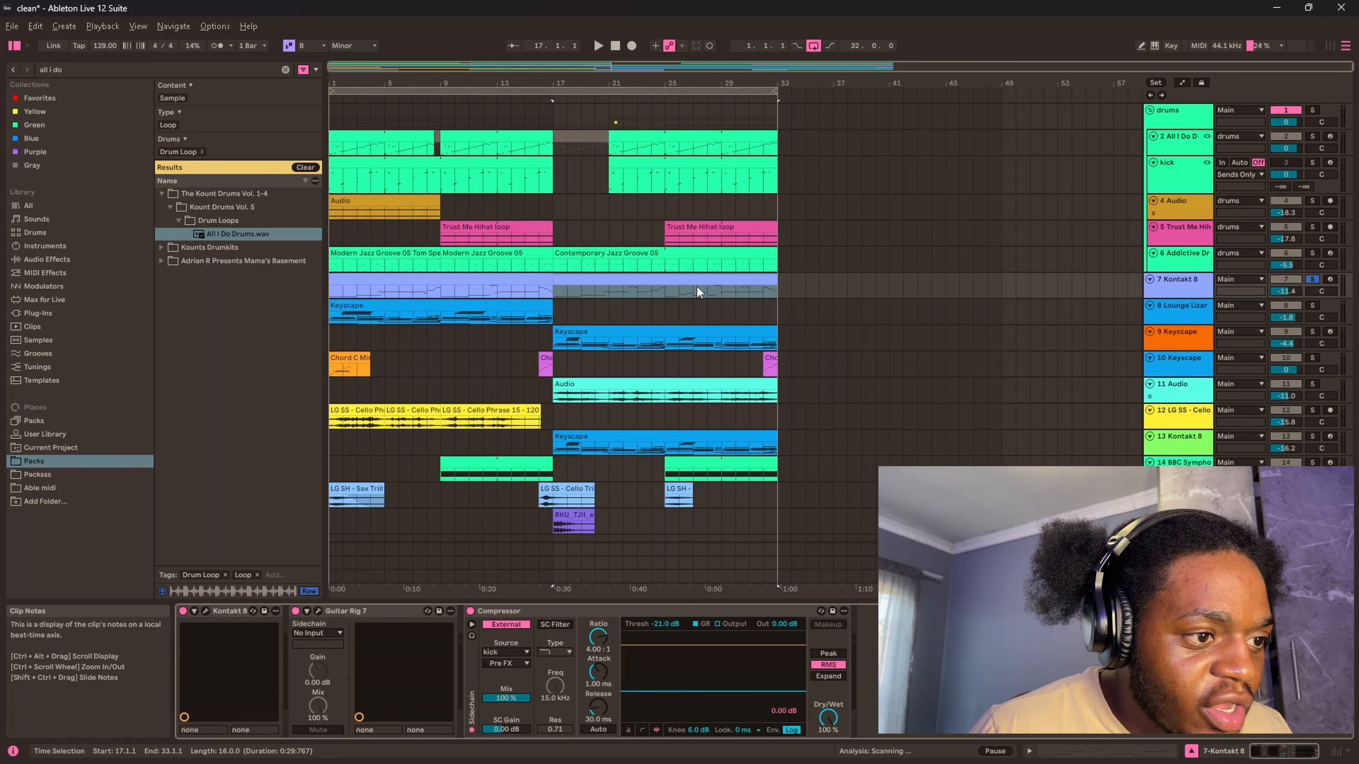
Examine the notes and the 64: Sustain Pedal envelope of the Kontakt 8 clip starting at bar 17
{"action": "left_click", "coordinate": [696, 289]}
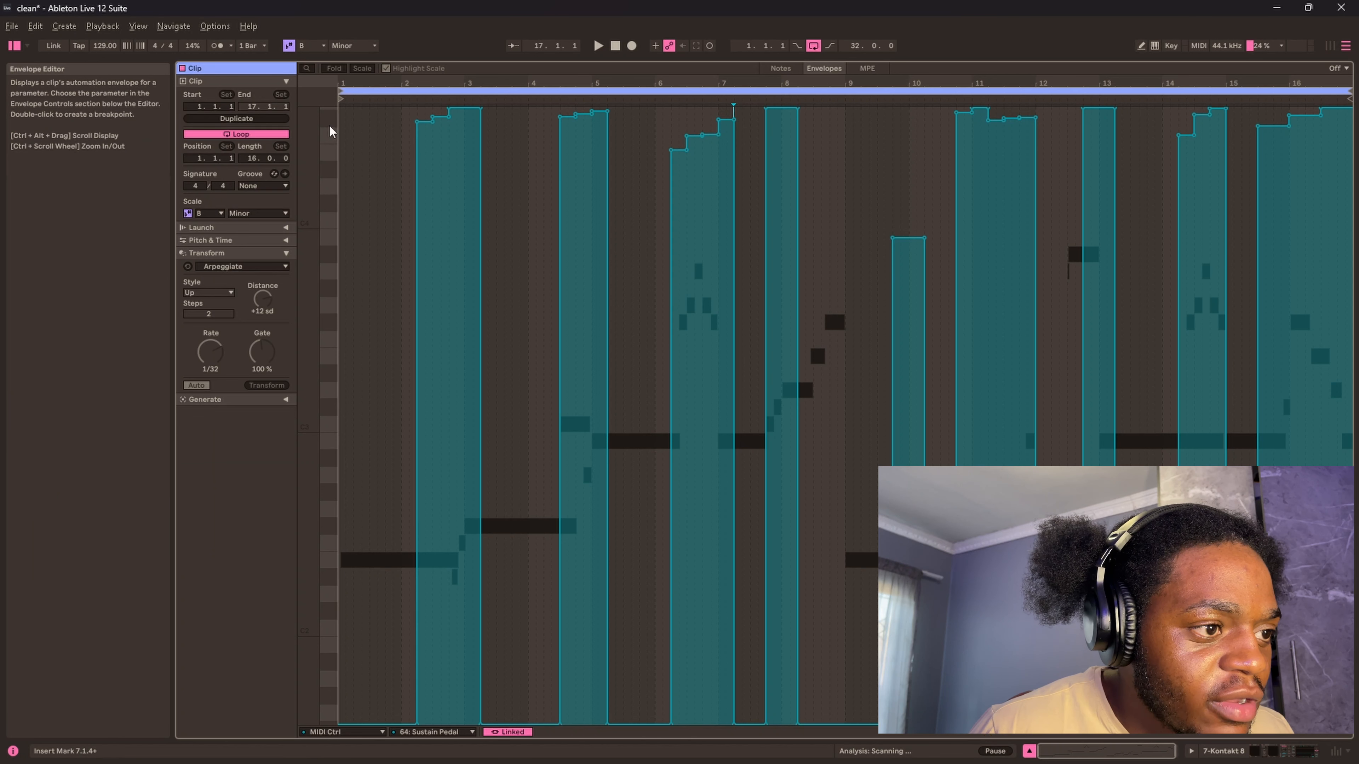
{"action": "left_click", "coordinate": [768, 69]}
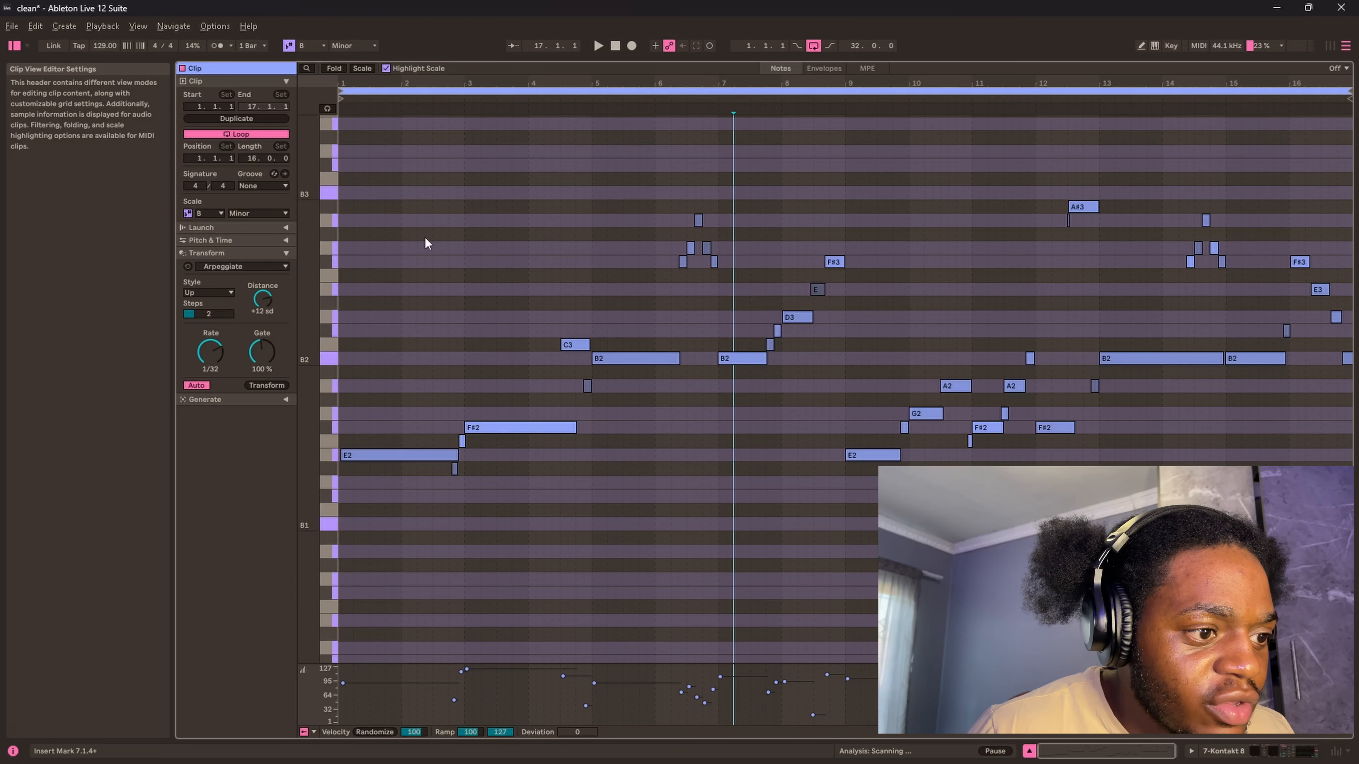
{"action": "left_click", "coordinate": [825, 68]}
{"action": "left_click", "coordinate": [417, 732]}
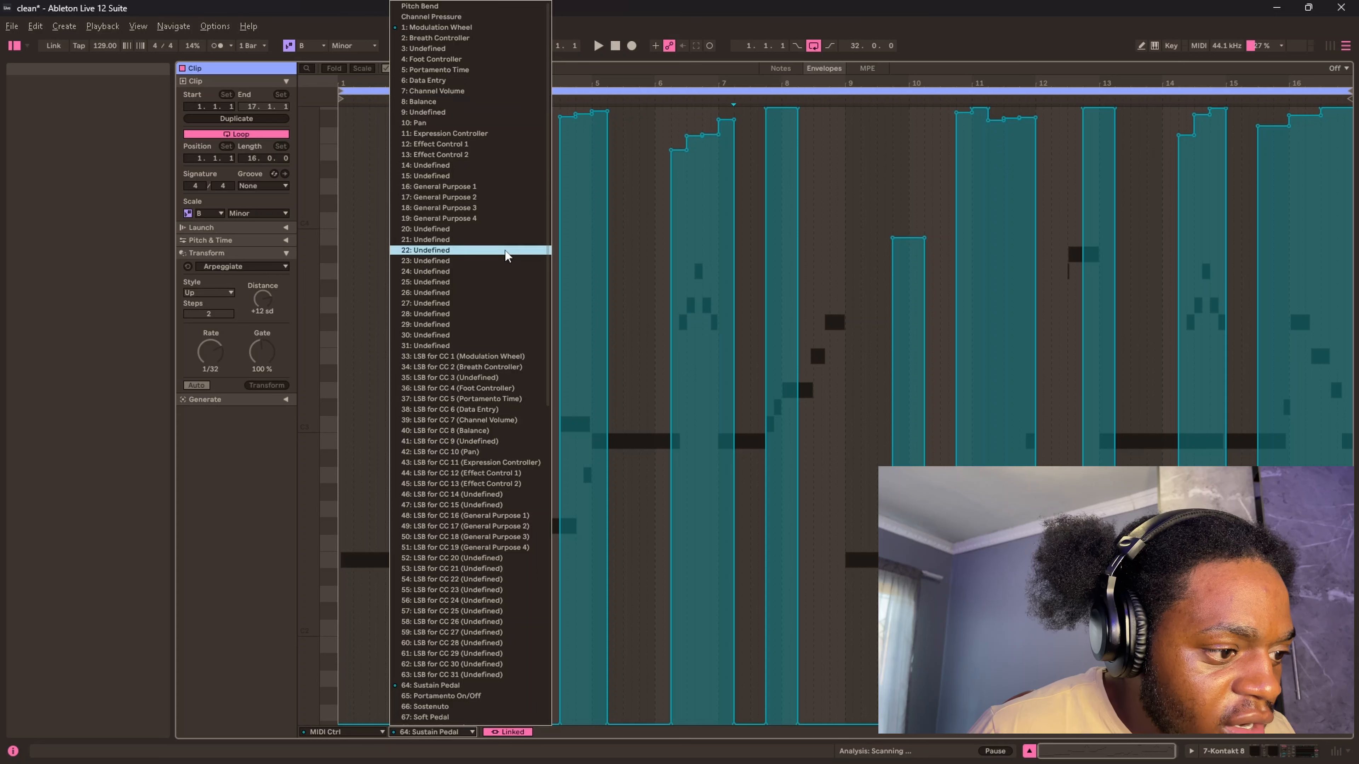
{"action": "left_click", "coordinate": [428, 685]}
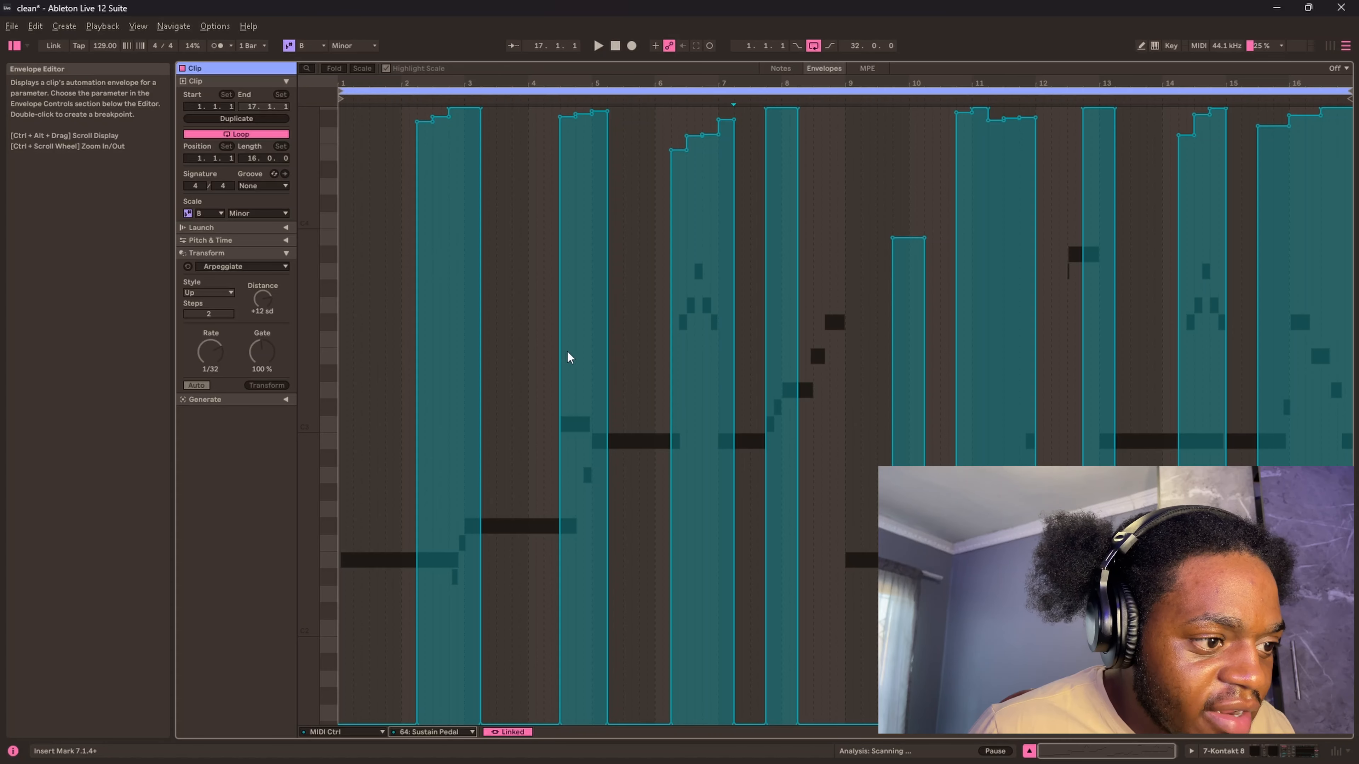
{"action": "scroll", "coordinate": [580, 461], "scroll_direction": "up", "scroll_amount": 5}
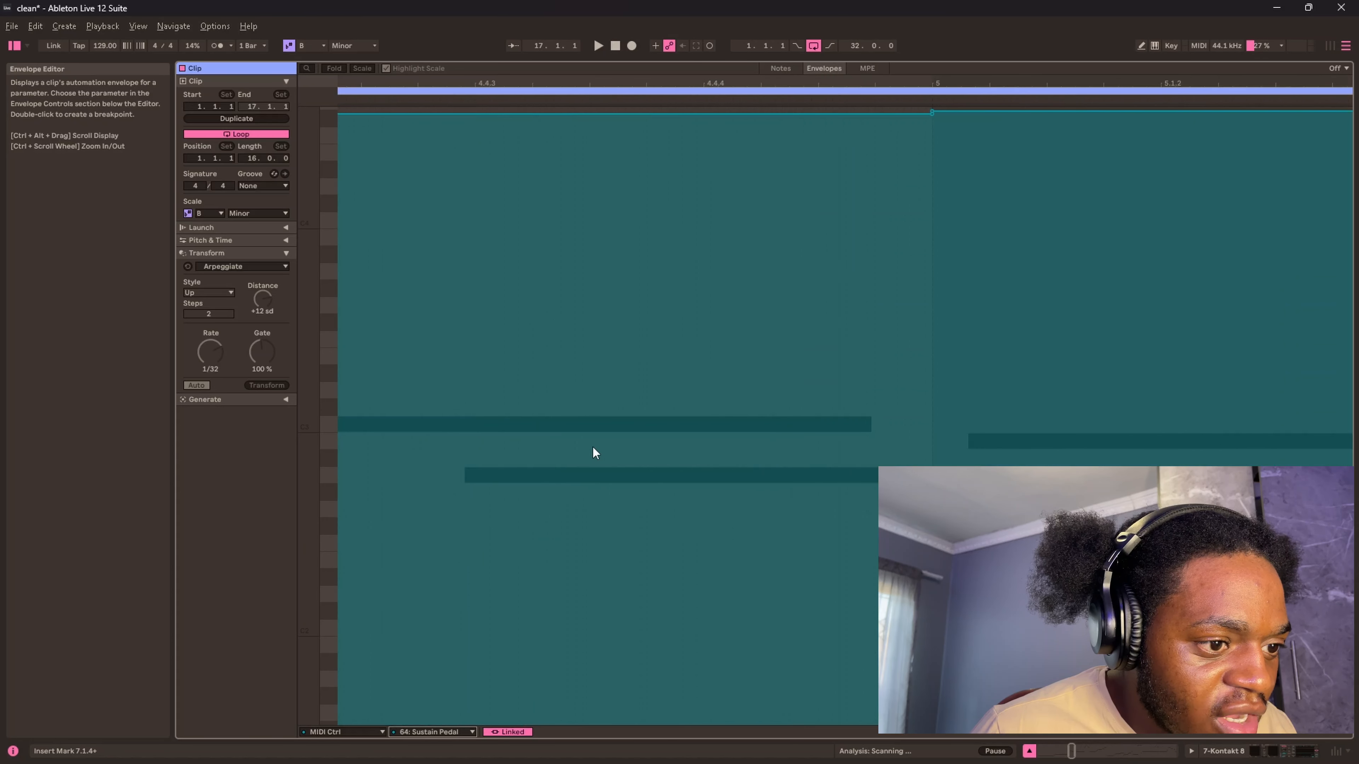
{"action": "scroll", "coordinate": [586, 428], "scroll_direction": "down", "scroll_amount": 3}
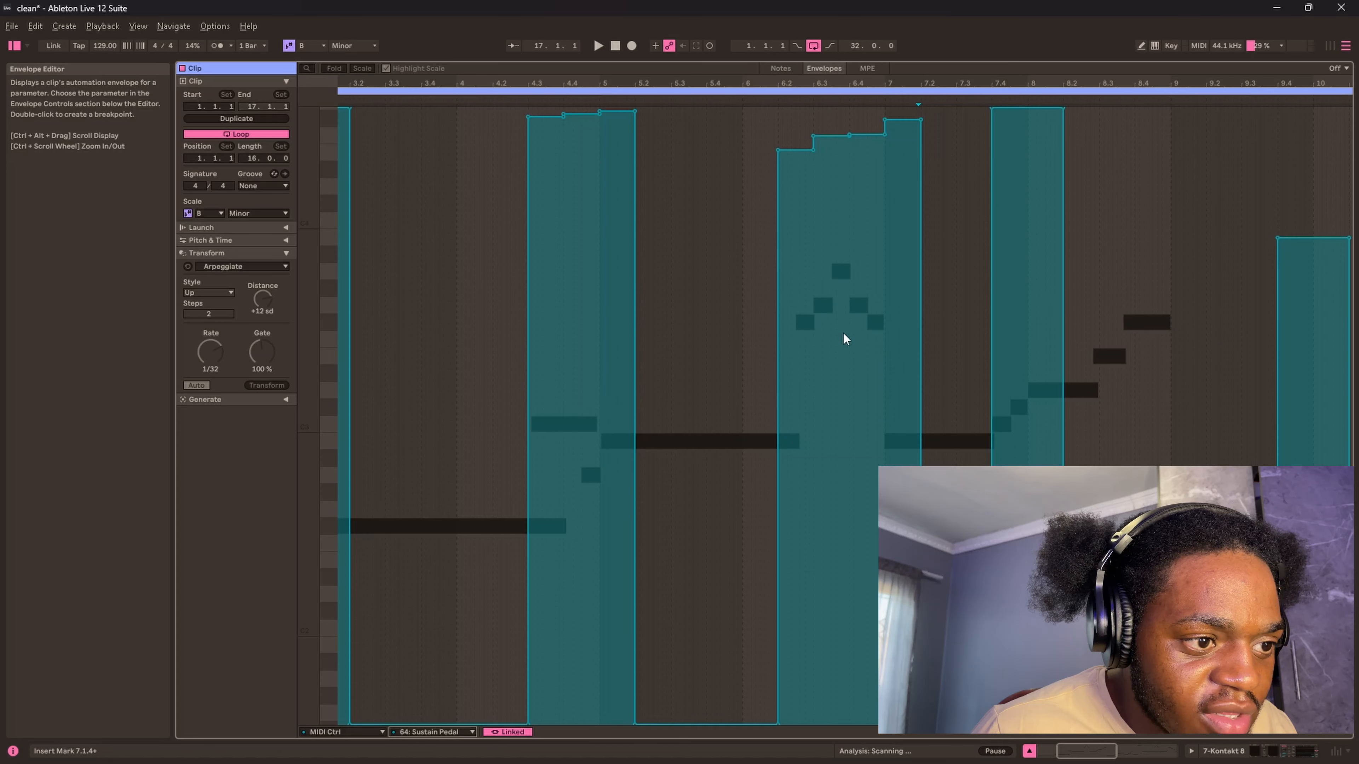
{"action": "scroll", "coordinate": [846, 338], "scroll_direction": "down", "scroll_amount": 4}
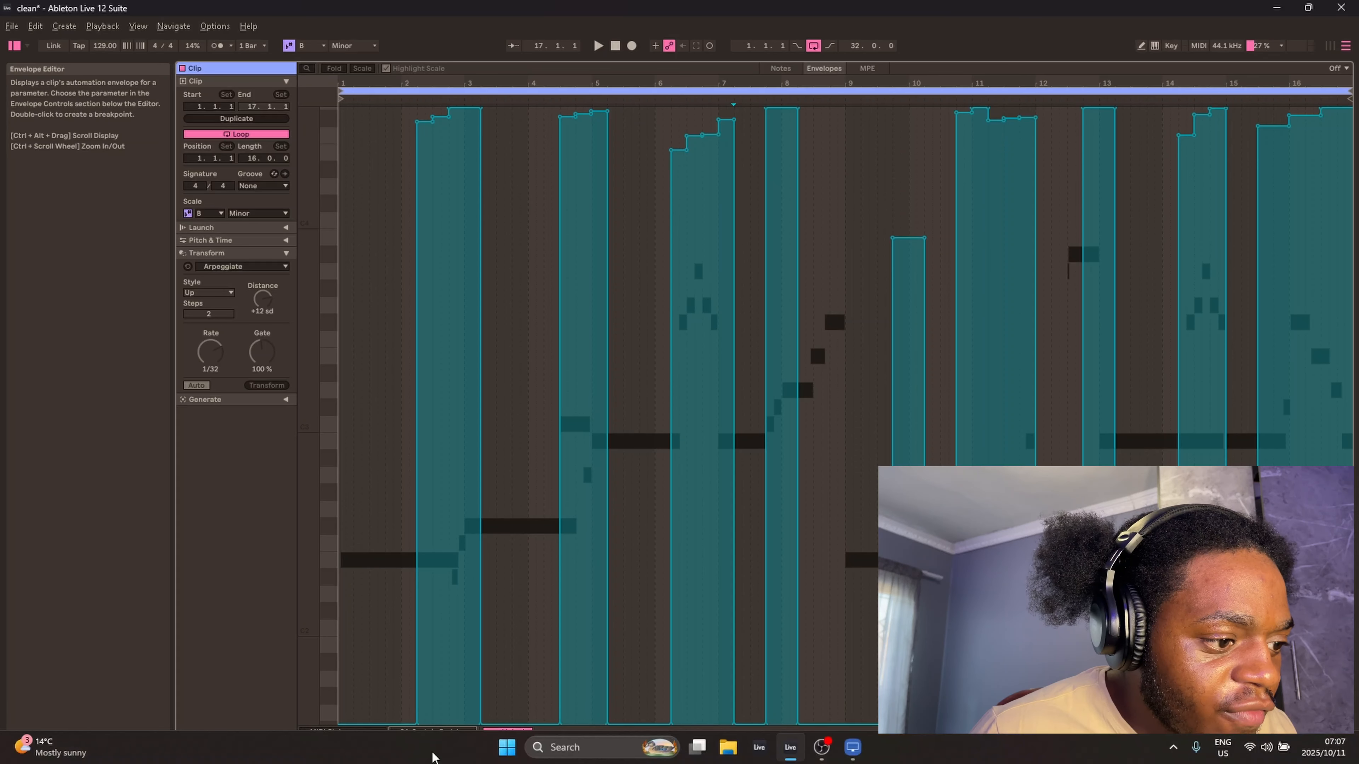
Show the Kontakt 8 clip's 1: Modulation Wheel envelope, and return to the track's device chain
{"action": "left_click", "coordinate": [456, 732]}
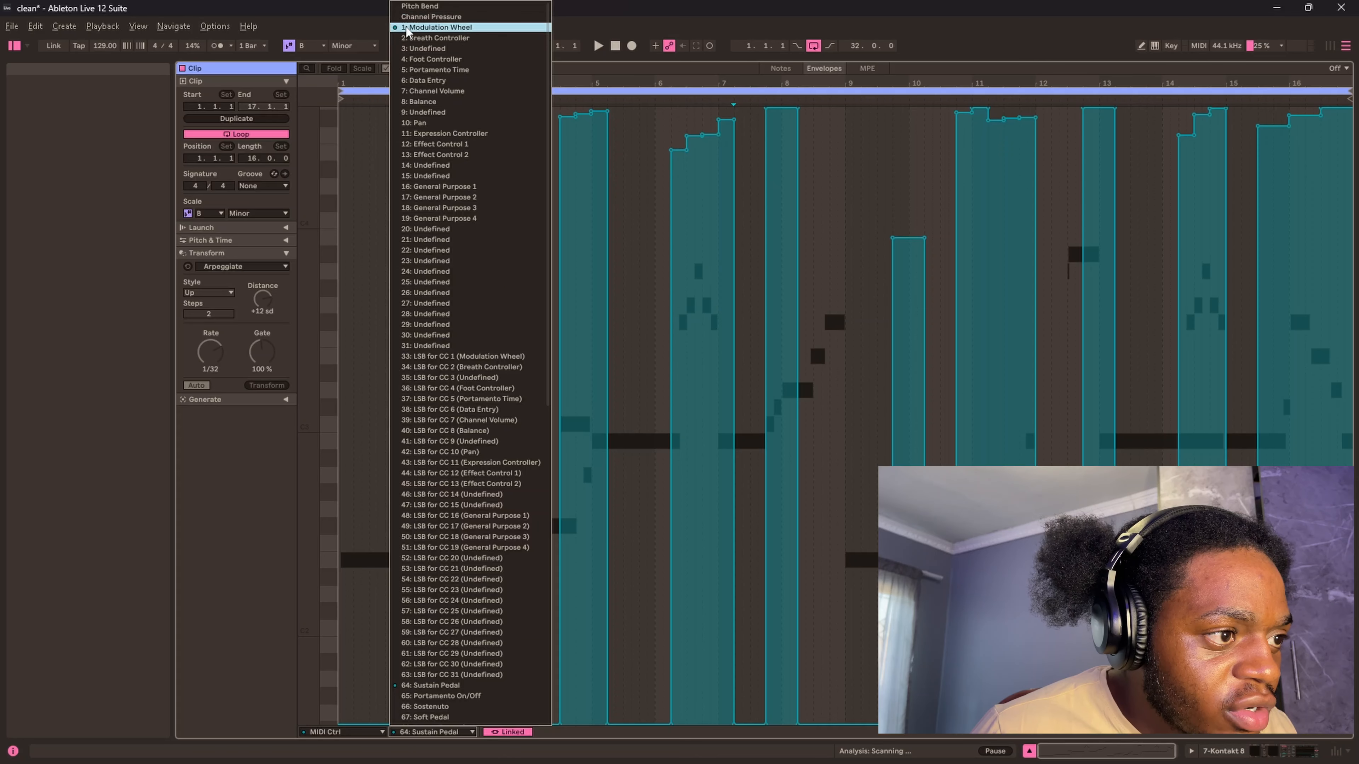
{"action": "left_click", "coordinate": [422, 30]}
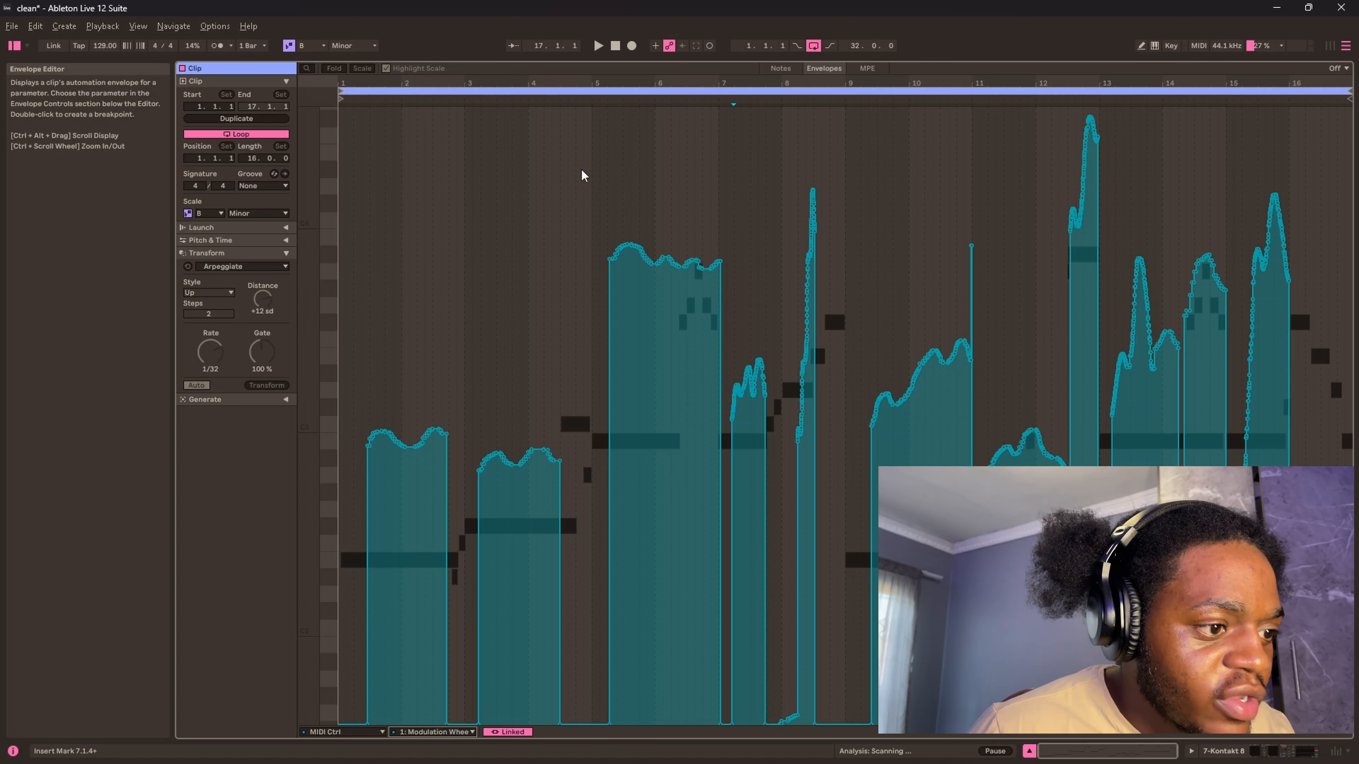
{"action": "key", "text": "shift+Tab"}
Play back the soloed Kontakt 8 track from bar 17 and stop playback
{"action": "left_click", "coordinate": [552, 294]}
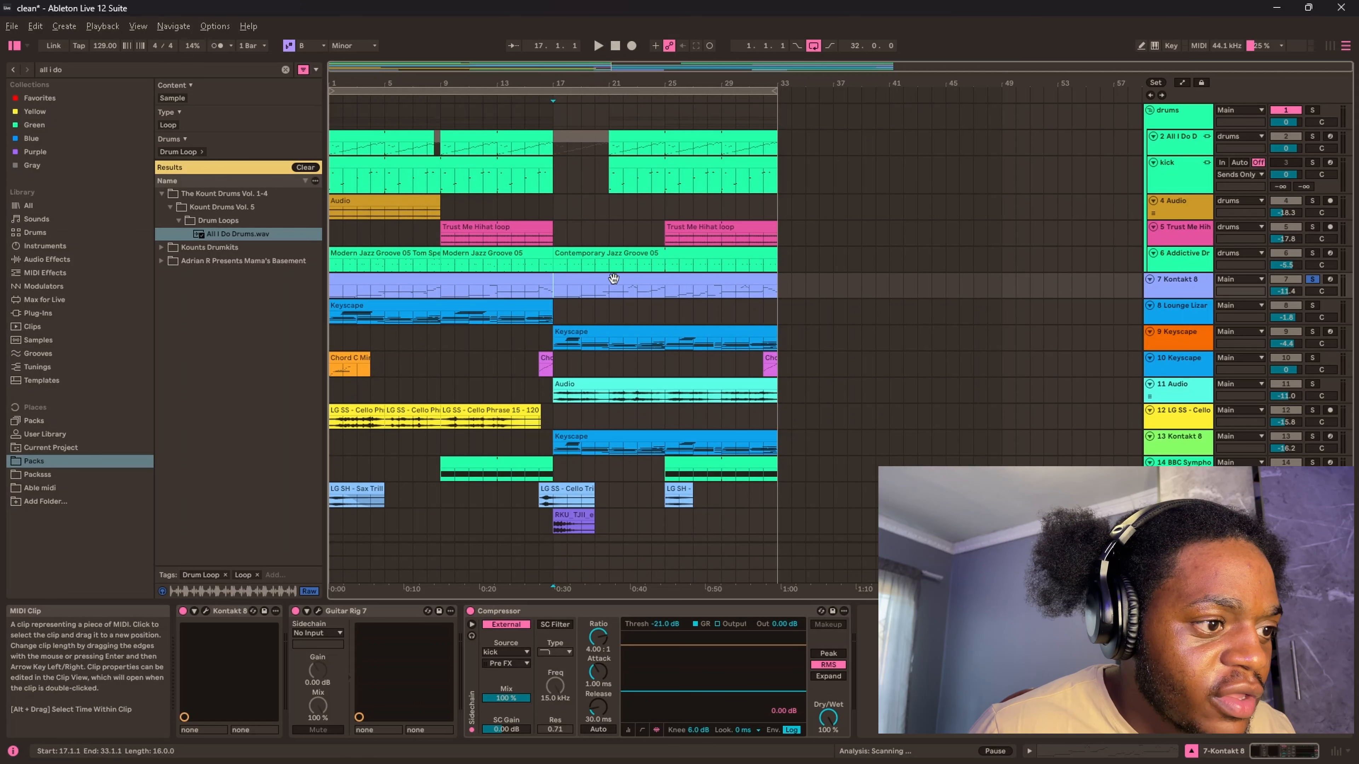
{"action": "key", "text": "space"}
{"action": "left_click", "coordinate": [559, 291]}
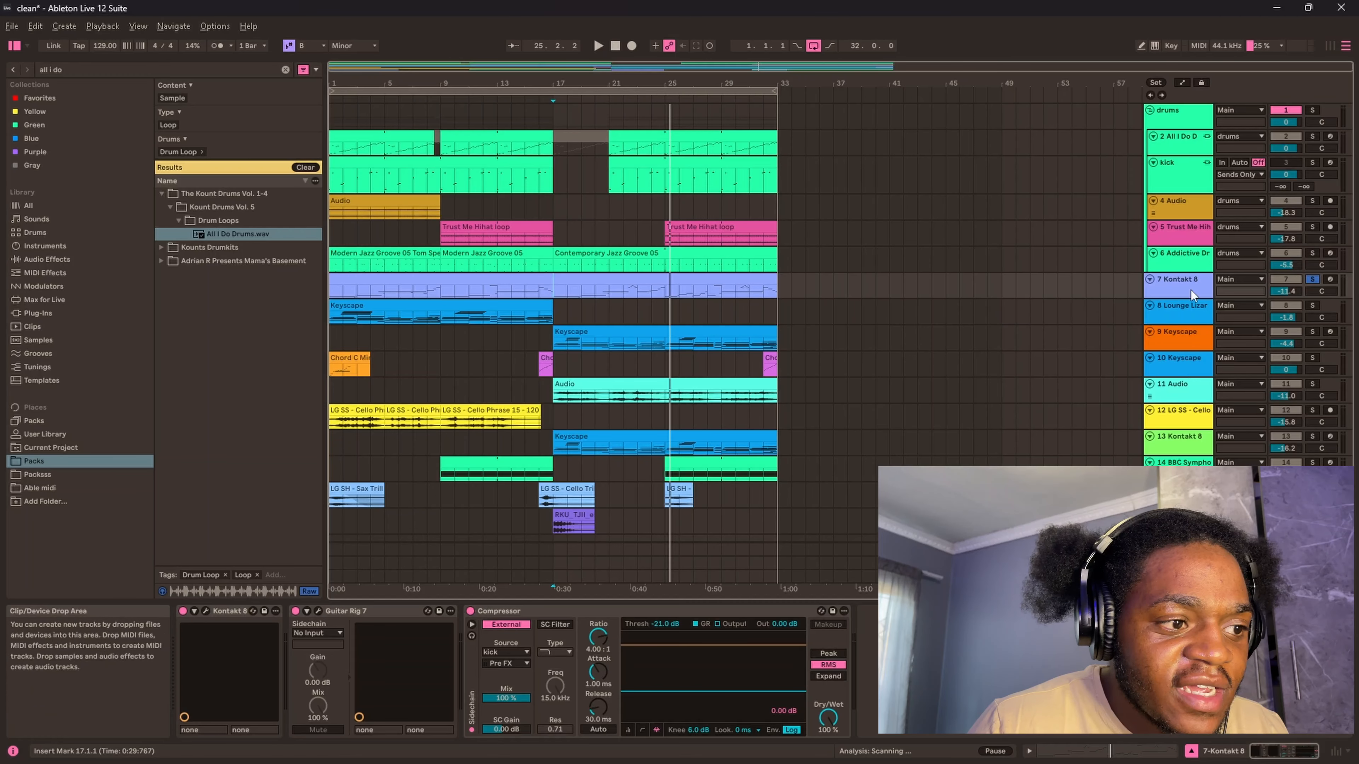
Solo the 8 Lounge Lizard track and examine the low and high chord notes in its Keyscape clip
{"action": "left_click", "coordinate": [1176, 310]}
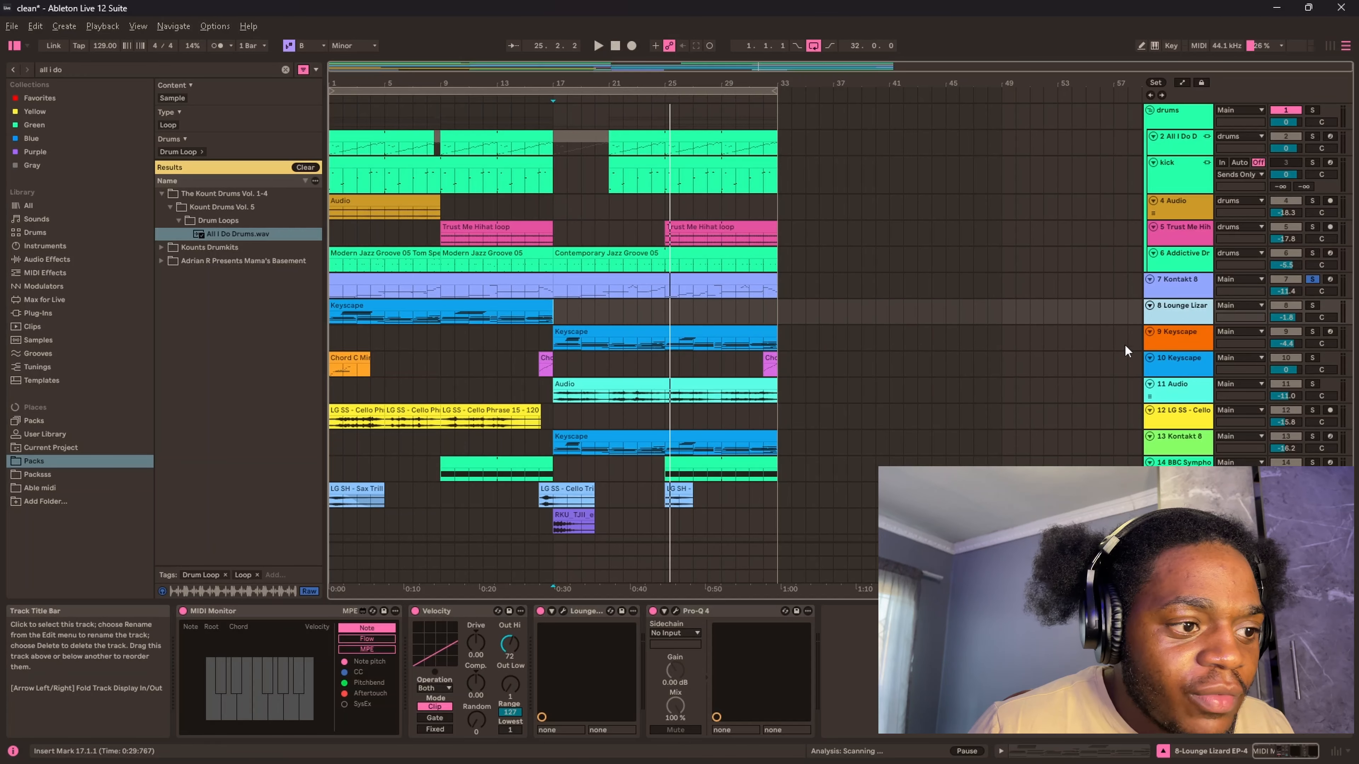
{"action": "left_click", "coordinate": [1312, 306]}
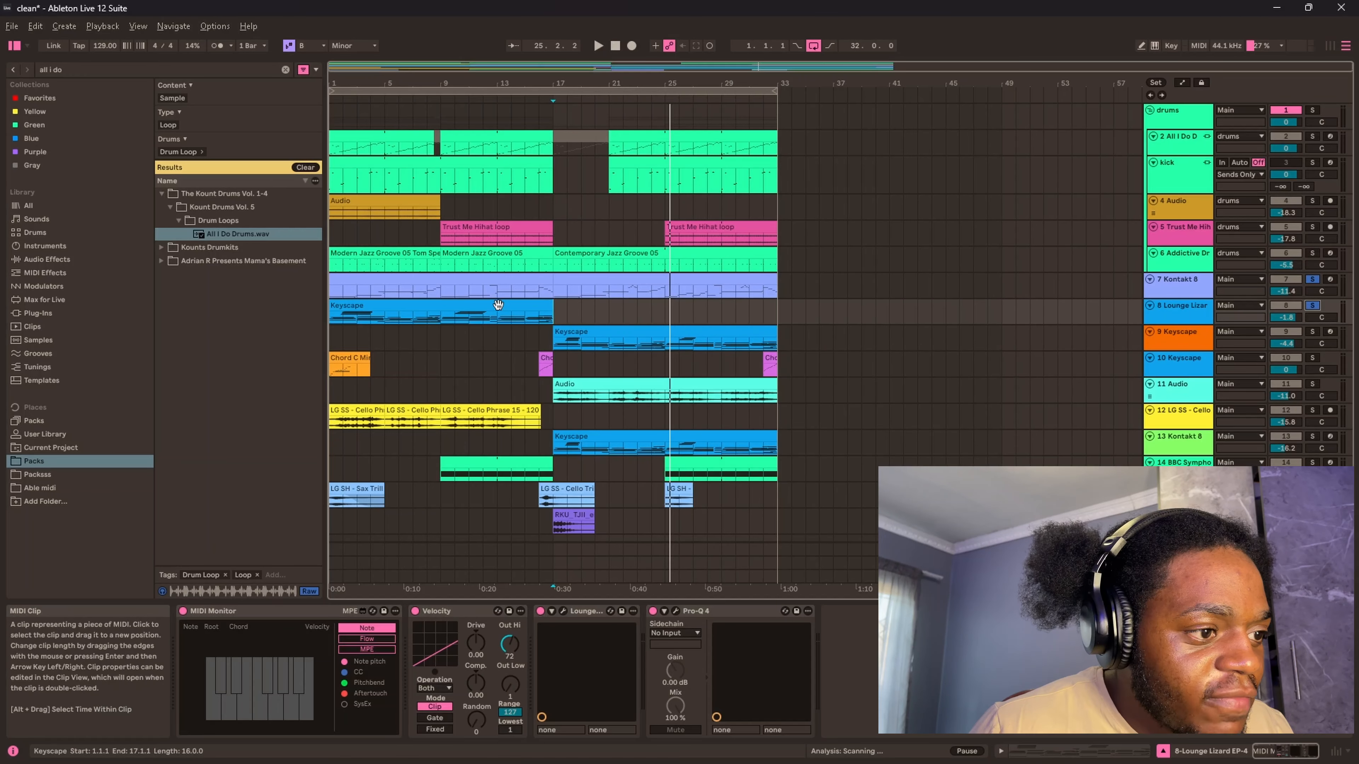
{"action": "double_click", "coordinate": [496, 305]}
{"action": "scroll", "coordinate": [703, 355], "scroll_direction": "down", "scroll_amount": 5}
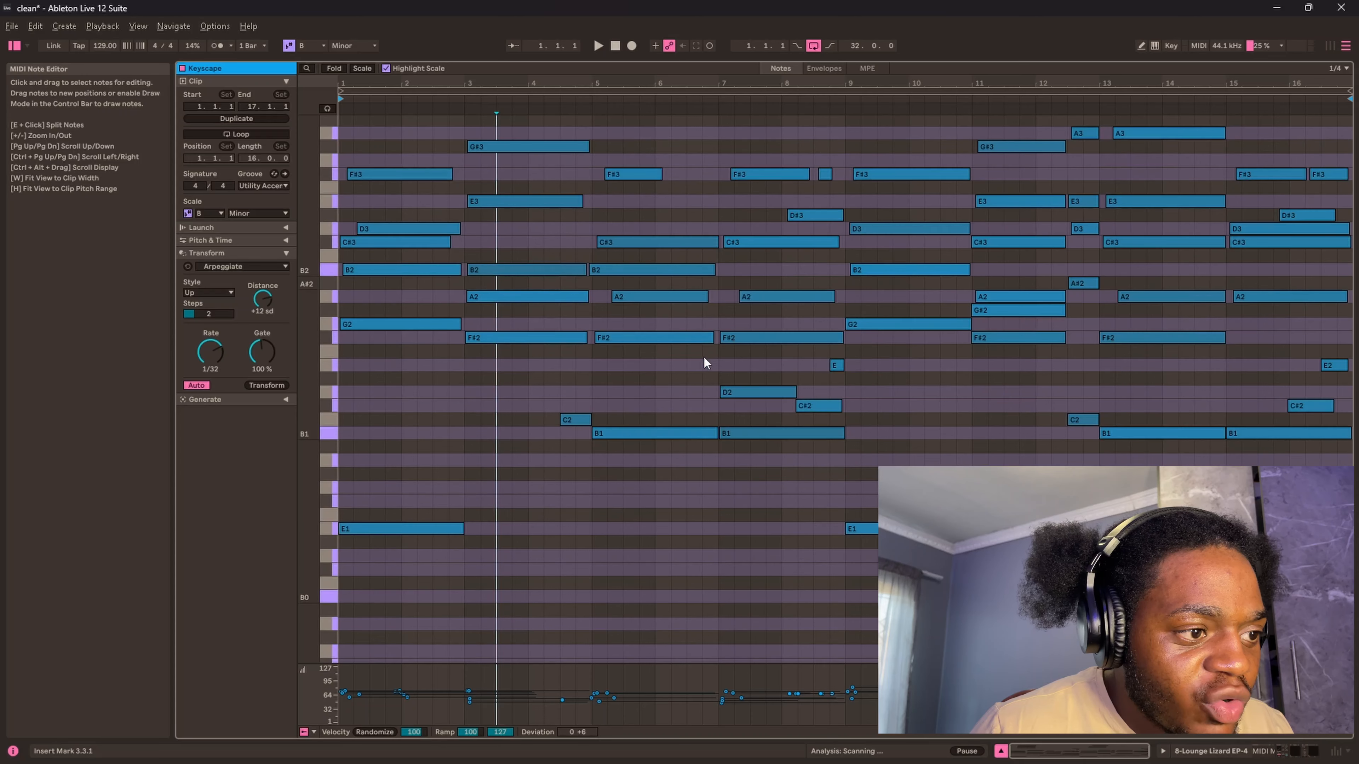
{"action": "scroll", "coordinate": [465, 328], "scroll_direction": "up", "scroll_amount": 6}
{"action": "scroll", "coordinate": [385, 460], "scroll_direction": "up", "scroll_amount": 4}
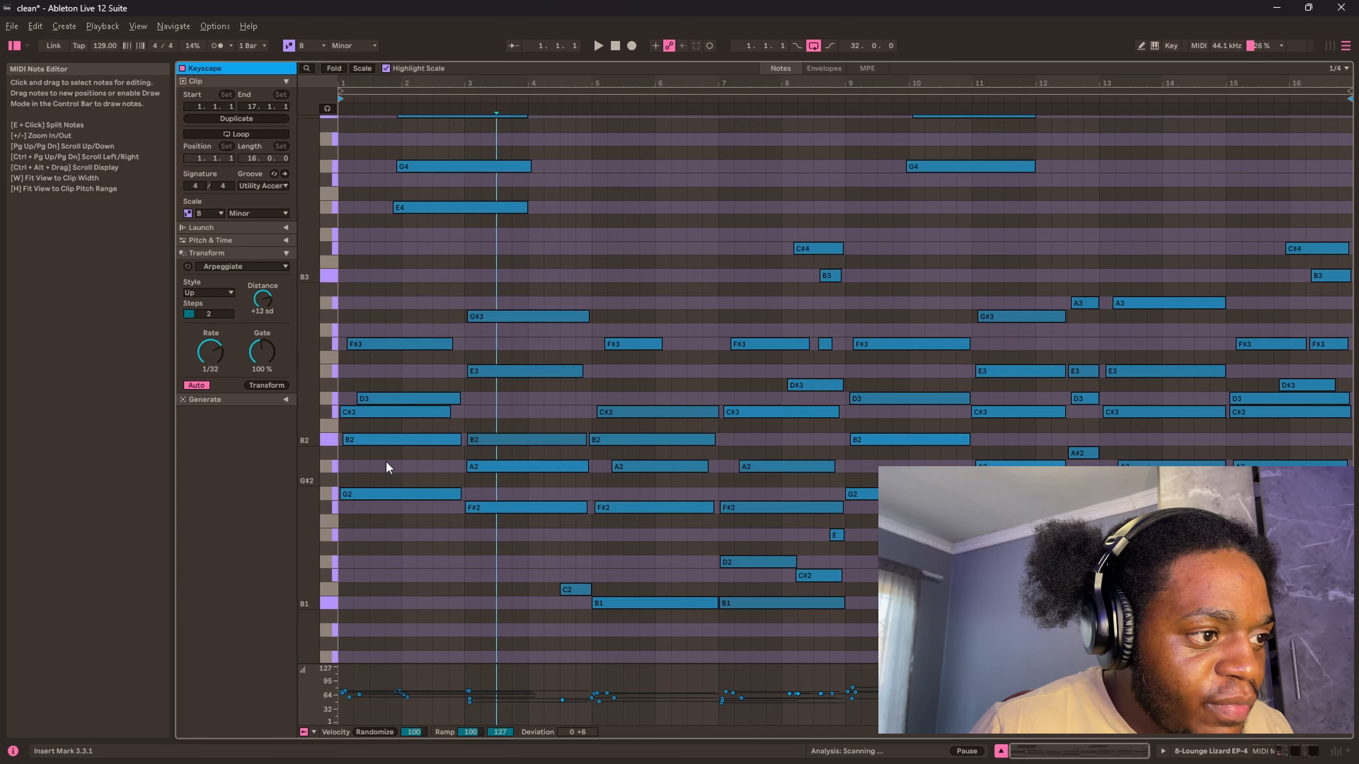
{"action": "scroll", "coordinate": [403, 358], "scroll_direction": "down", "scroll_amount": 5}
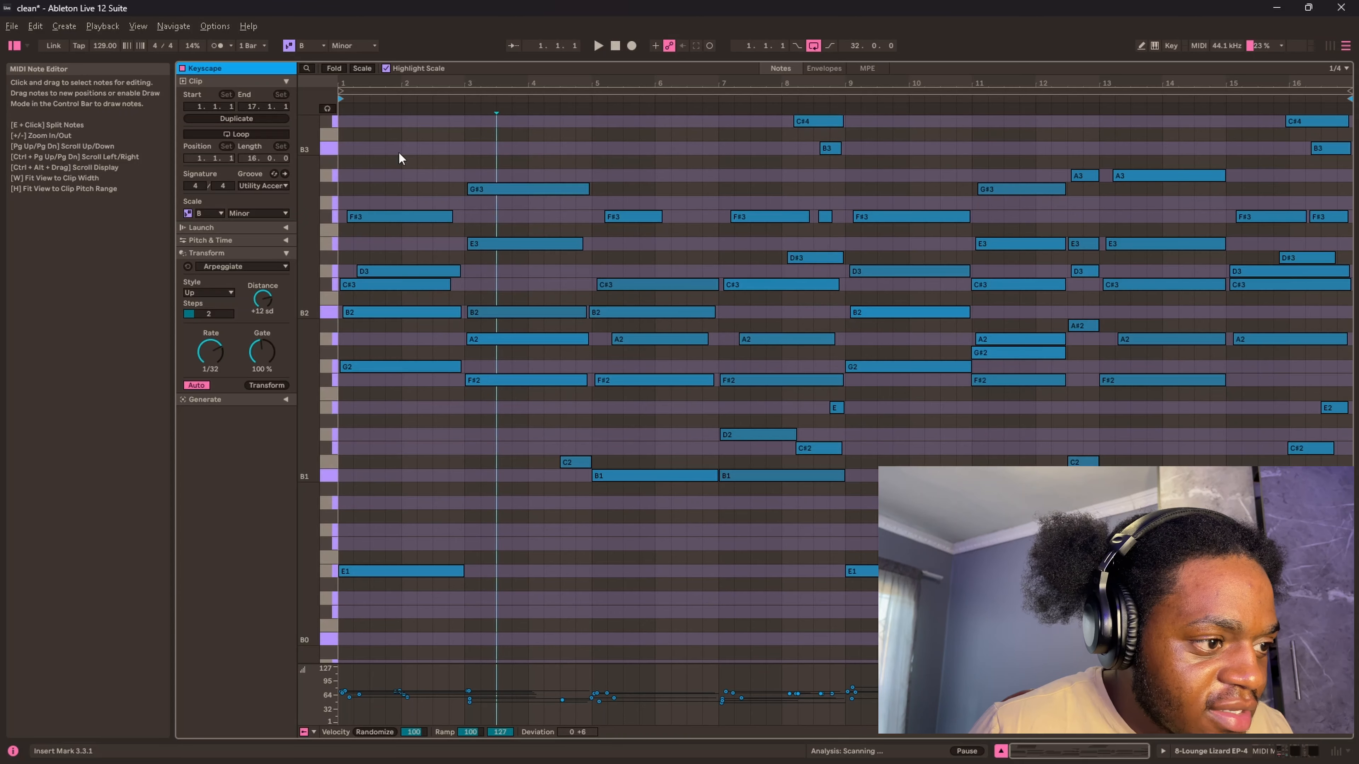
{"action": "scroll", "coordinate": [429, 204], "scroll_direction": "up", "scroll_amount": 10}
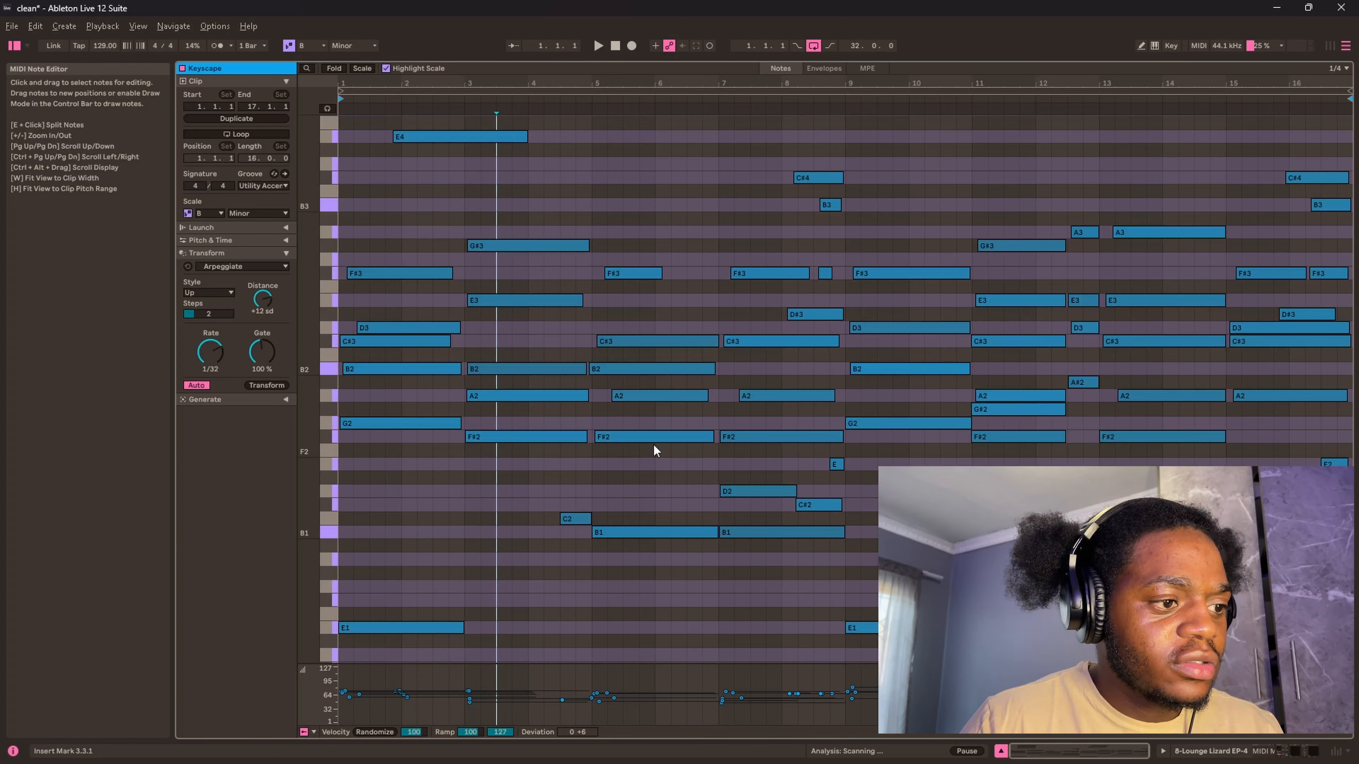
Return to the Lounge Lizard device chain, view the Pro-Q 4 equalizer curve and close the plug-in window
{"action": "key", "text": "shift+Tab"}
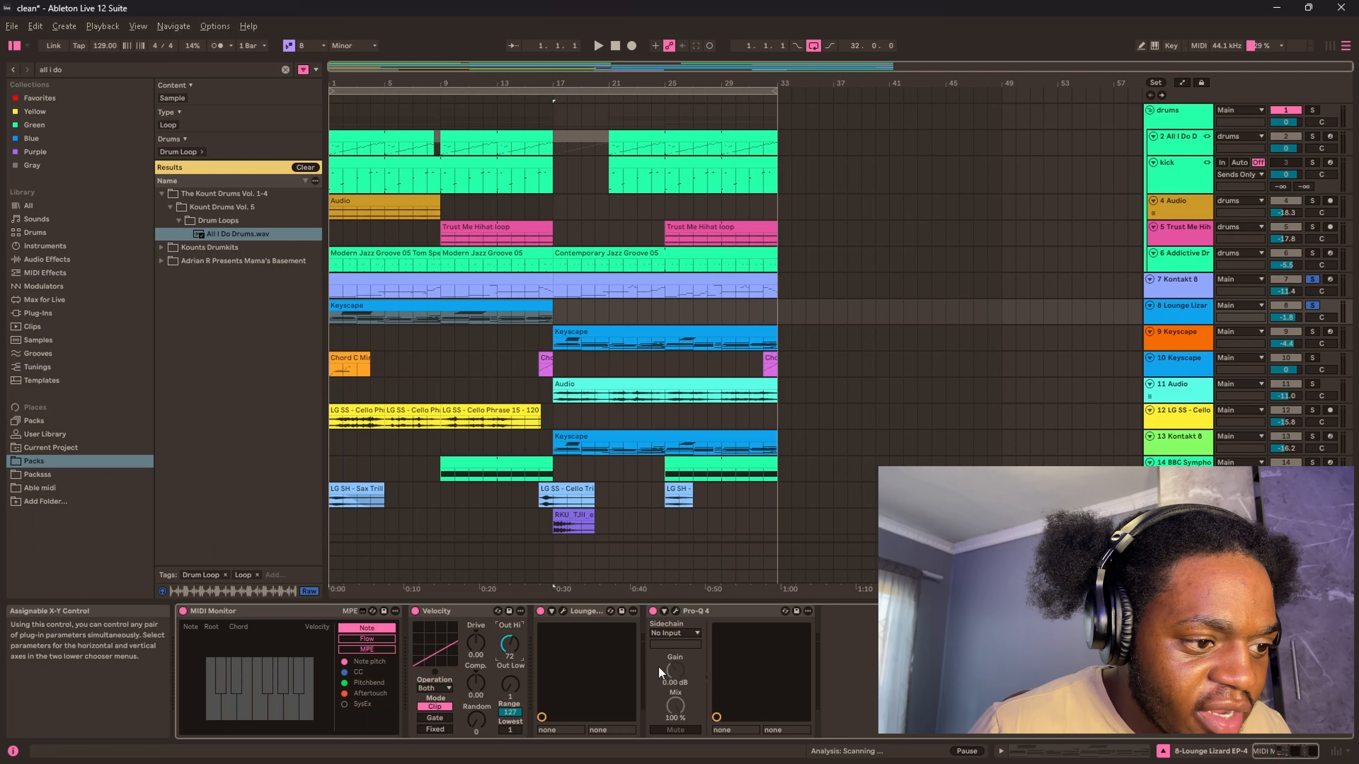
{"action": "left_click", "coordinate": [675, 611]}
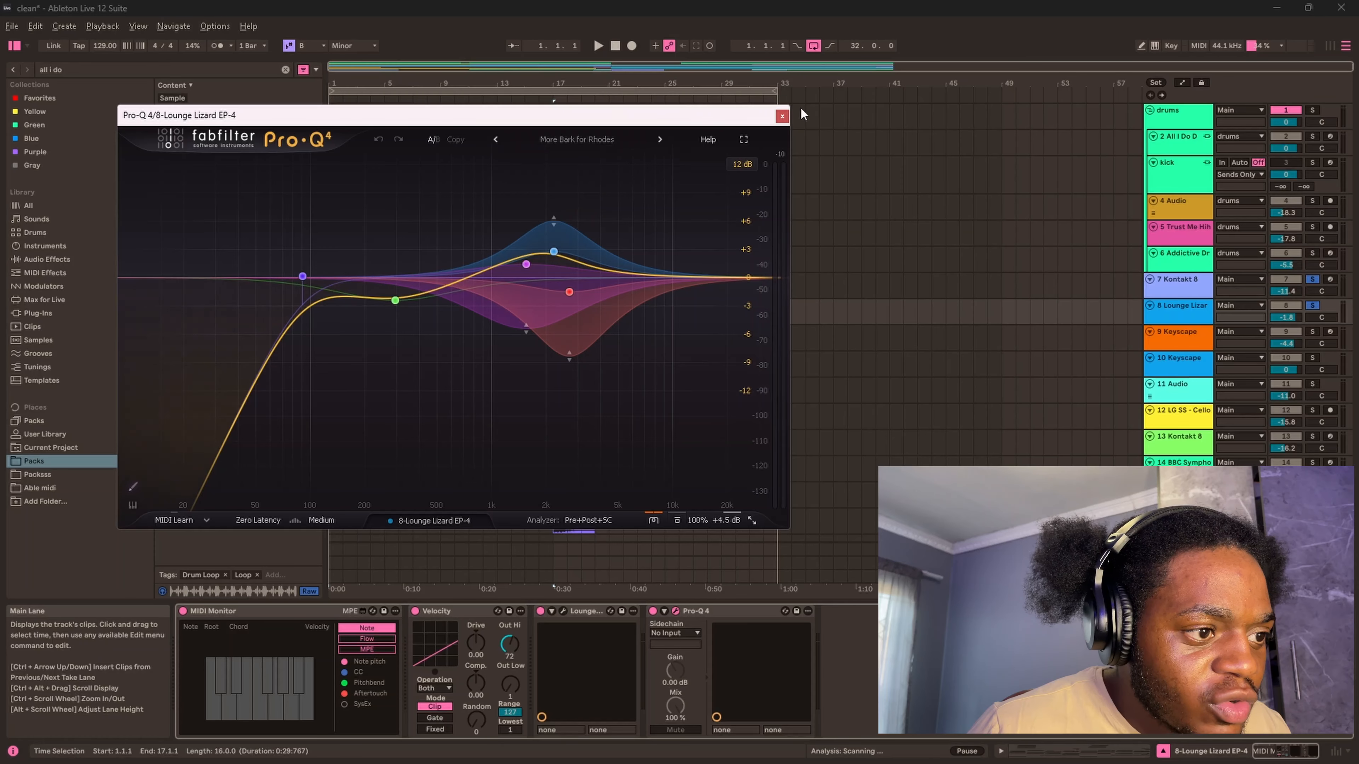
{"action": "left_click", "coordinate": [781, 117]}
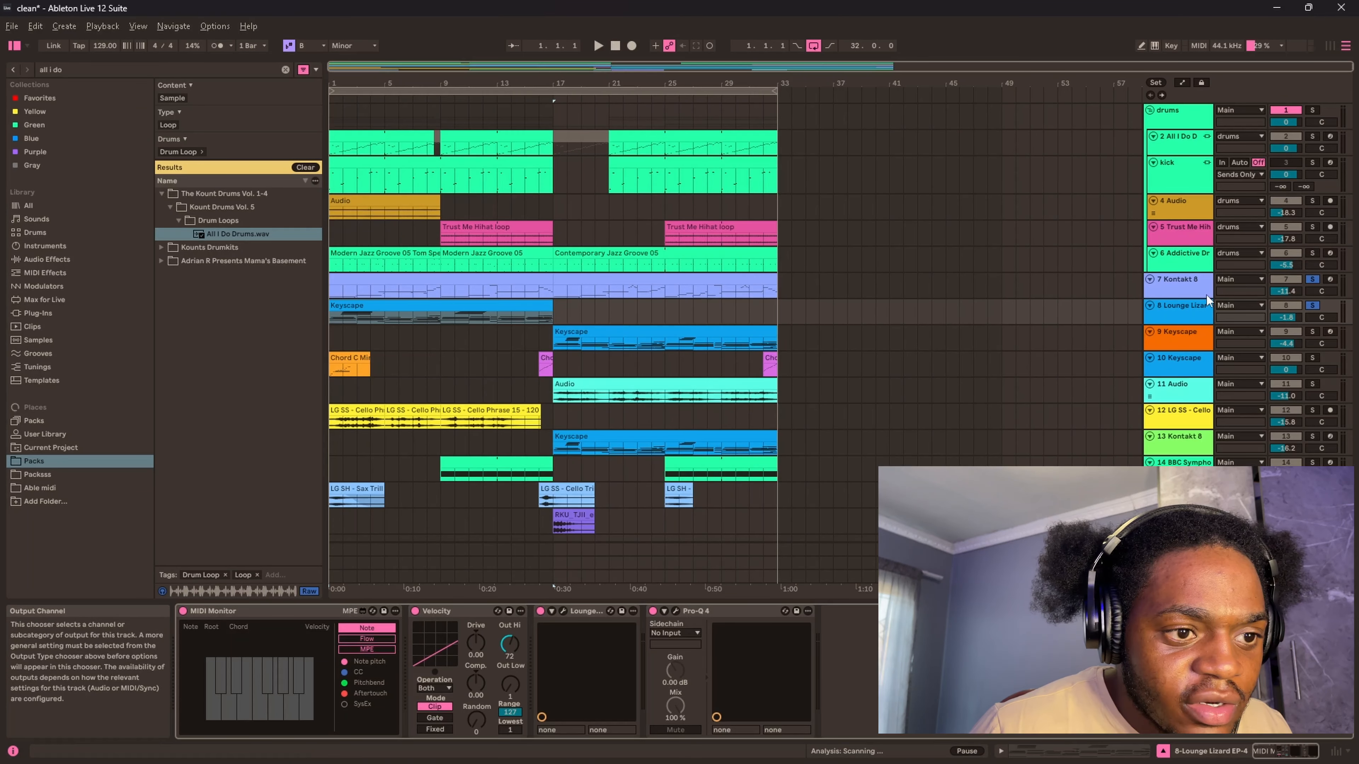
Play the arrangement from the start and take the 7 Kontakt 8 track out of solo
{"action": "left_click", "coordinate": [616, 47]}
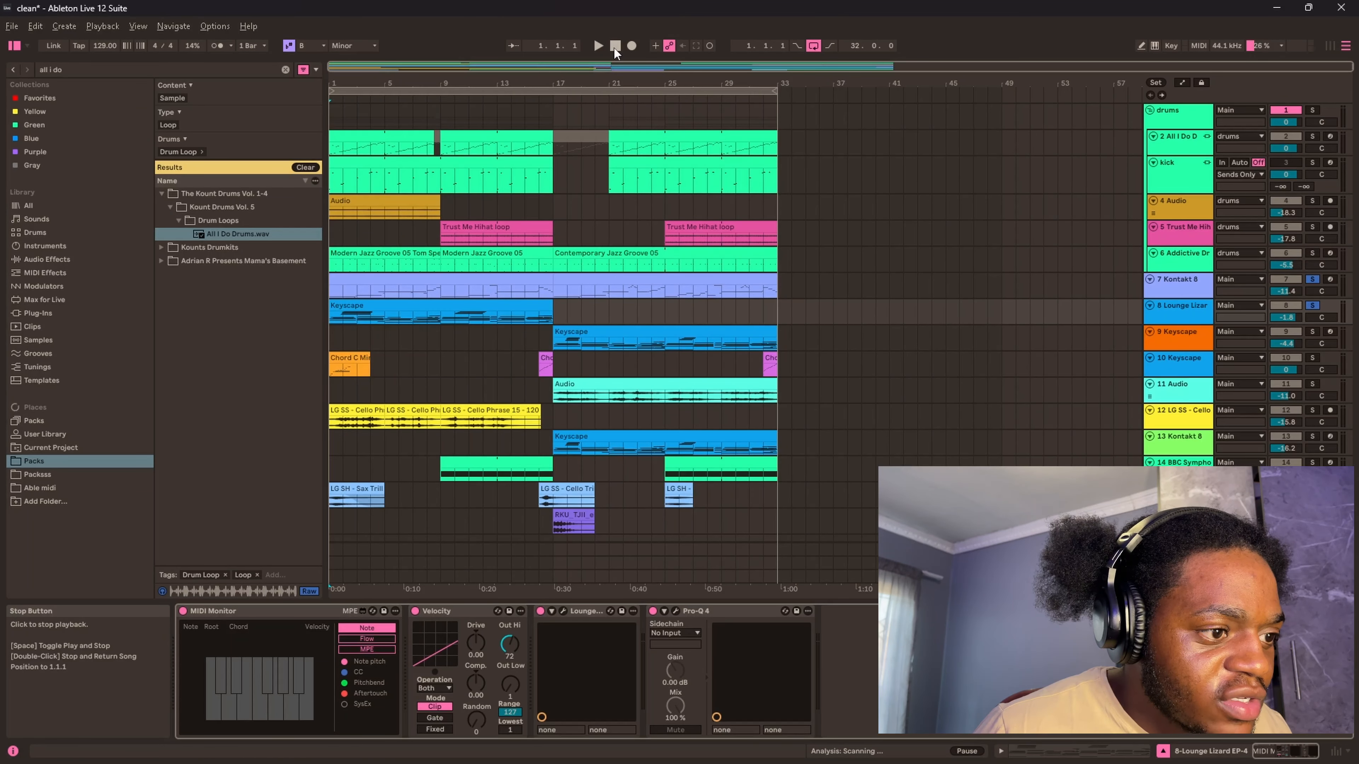
{"action": "key", "text": "space"}
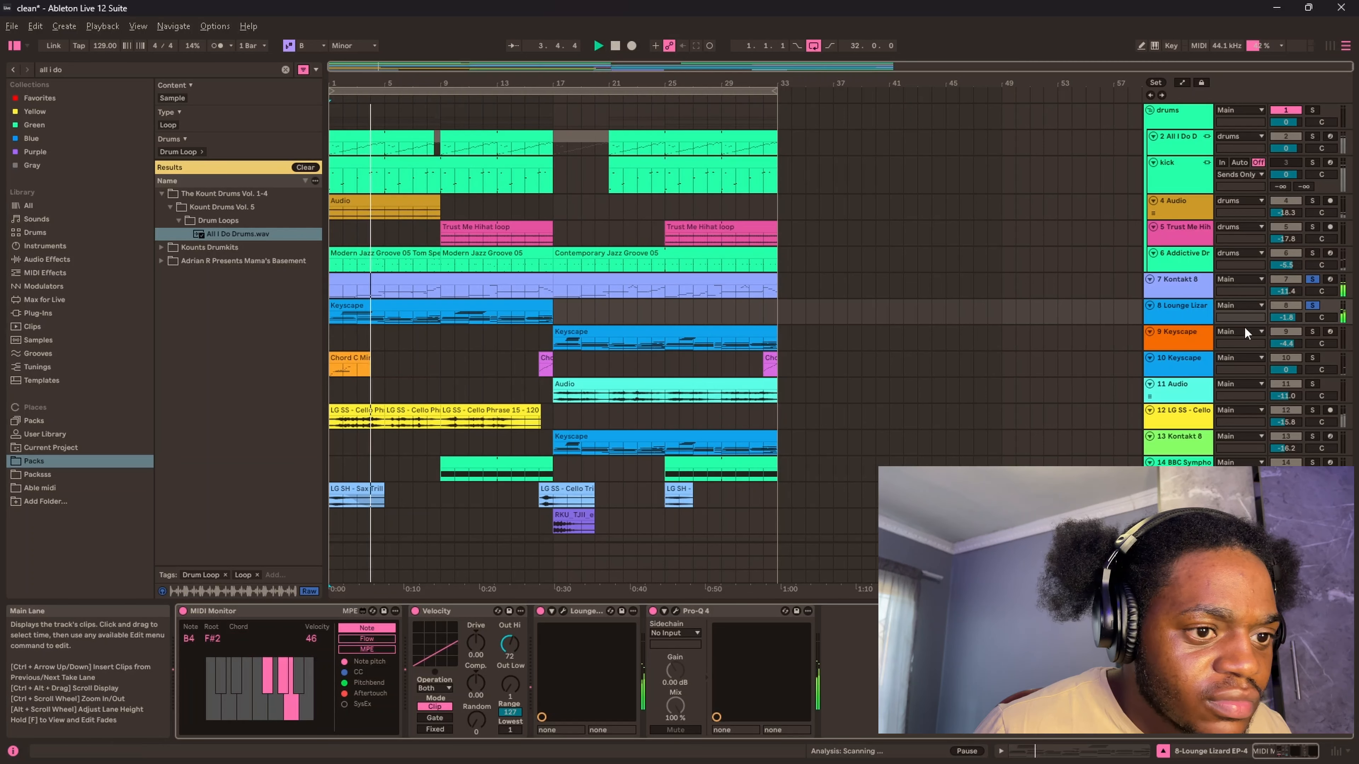
{"action": "left_click", "coordinate": [1312, 279]}
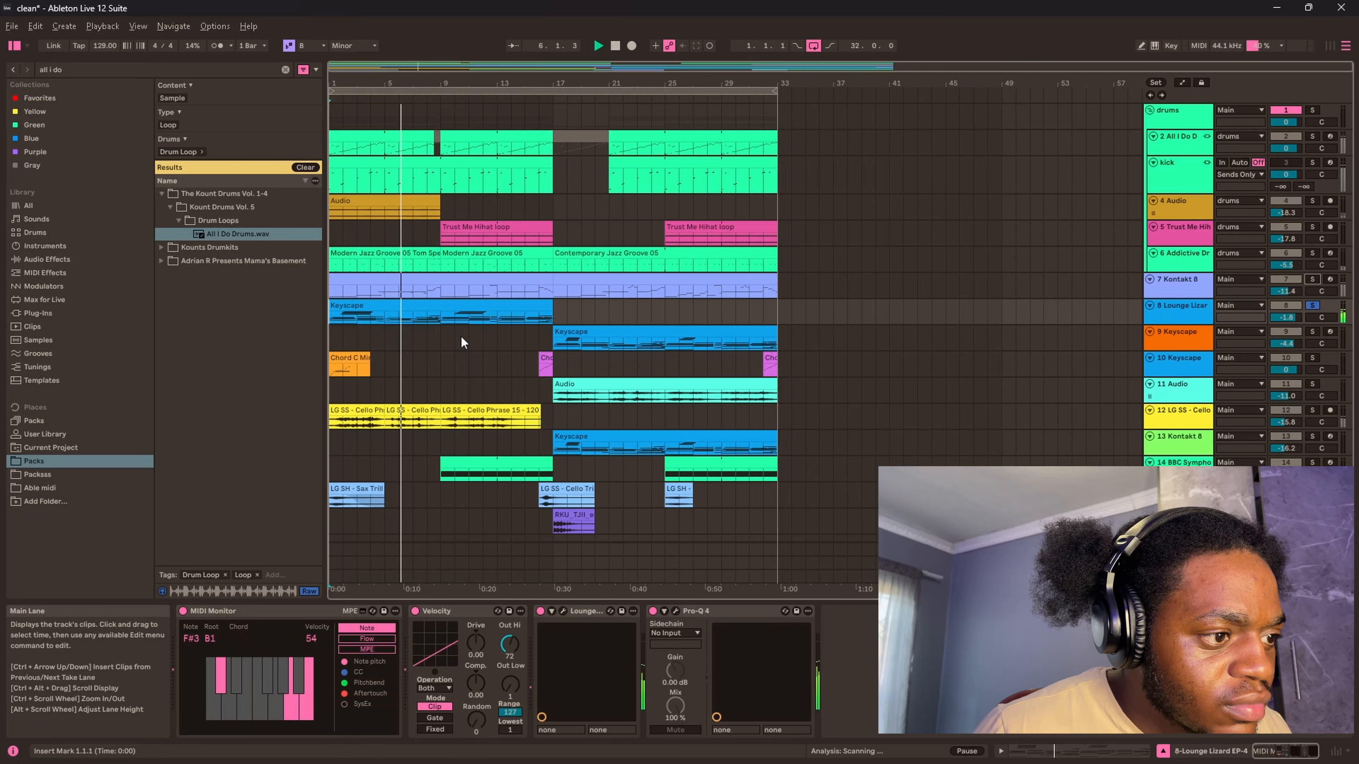
Follow the notes of the Lounge Lizard track's Keyscape clip during playback, and stop playback
{"action": "double_click", "coordinate": [472, 306]}
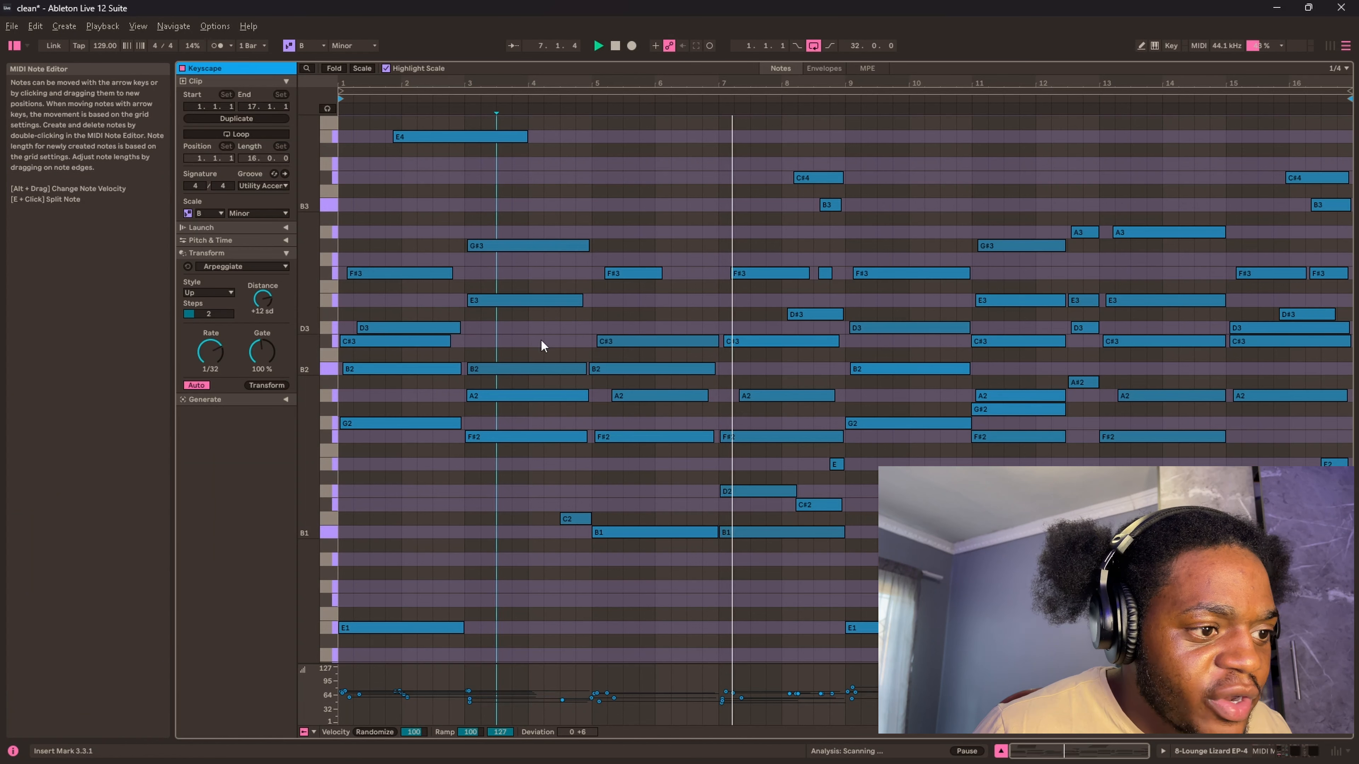
{"action": "scroll", "coordinate": [540, 338], "scroll_direction": "up", "scroll_amount": 3}
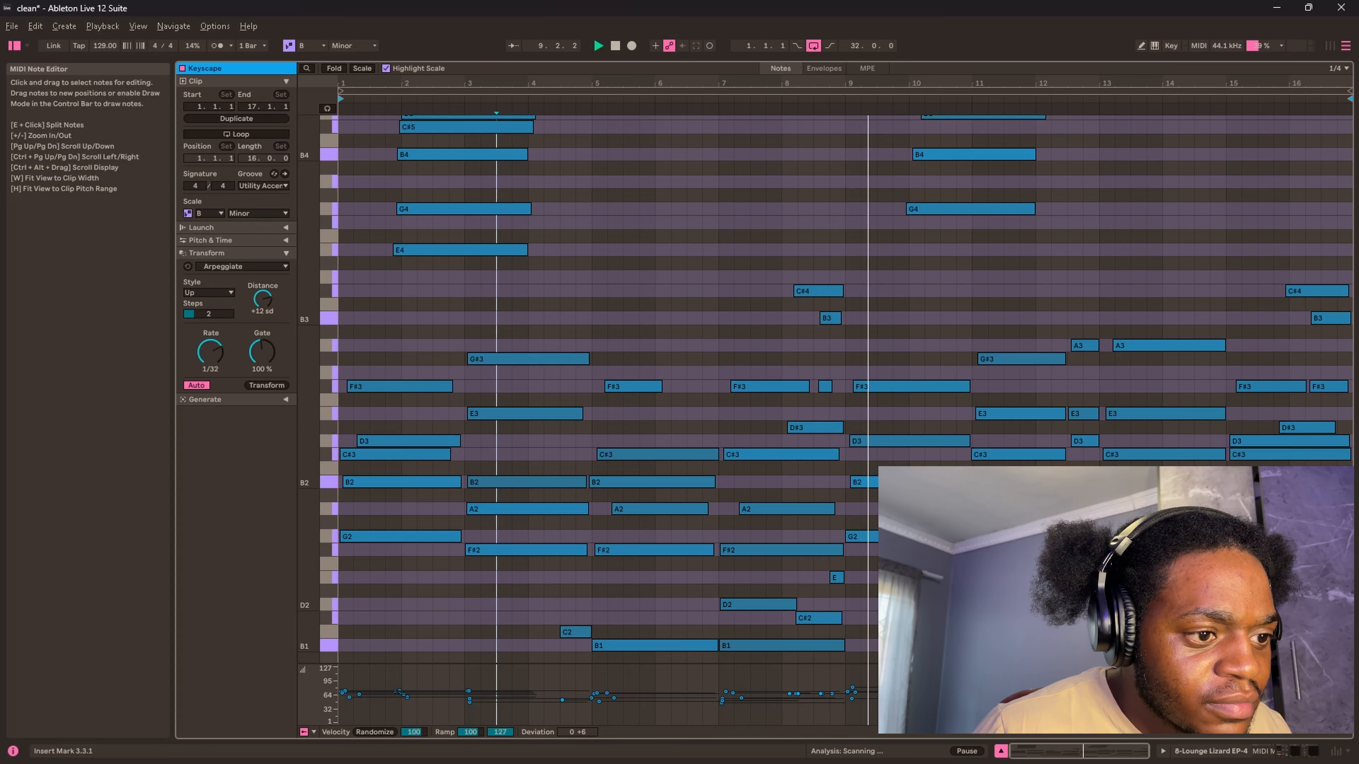
{"action": "scroll", "coordinate": [588, 391], "scroll_direction": "down", "scroll_amount": 4}
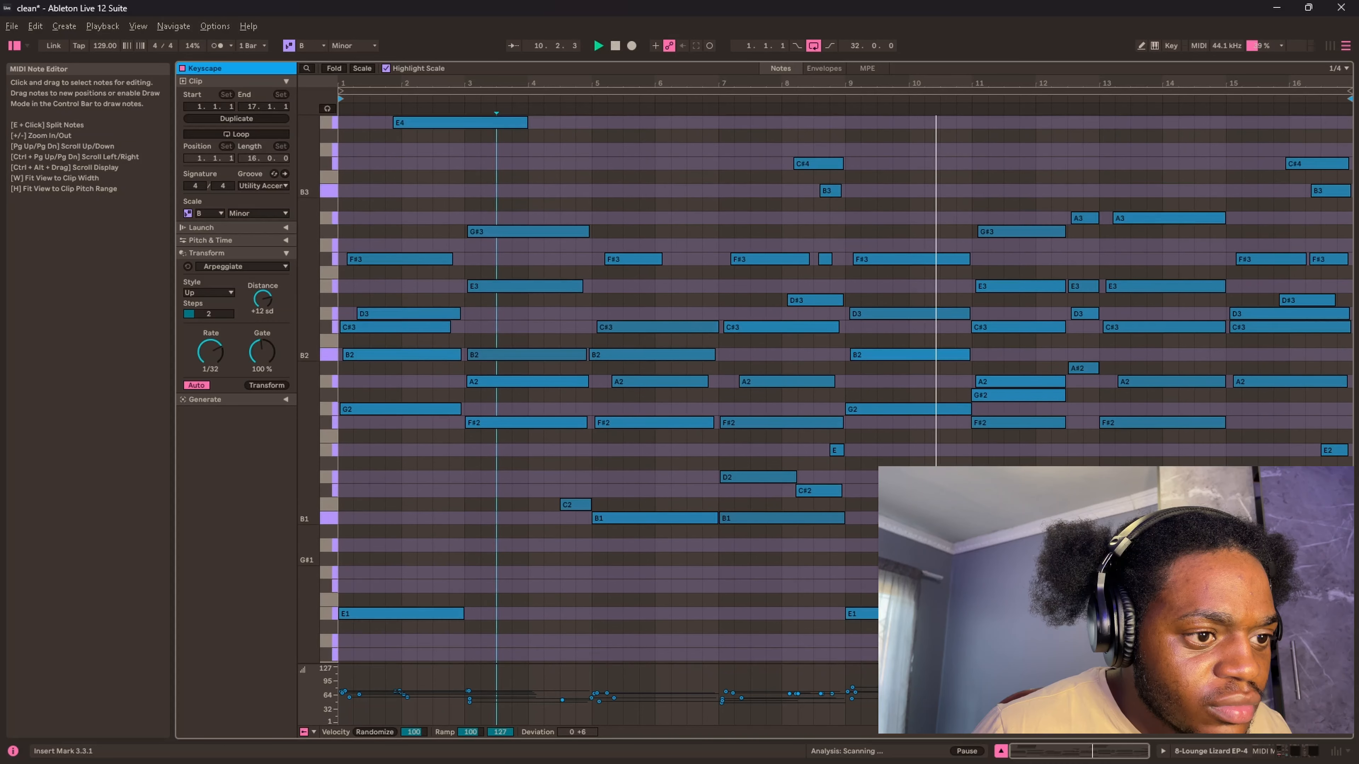
{"action": "scroll", "coordinate": [835, 389], "scroll_direction": "up", "scroll_amount": 2}
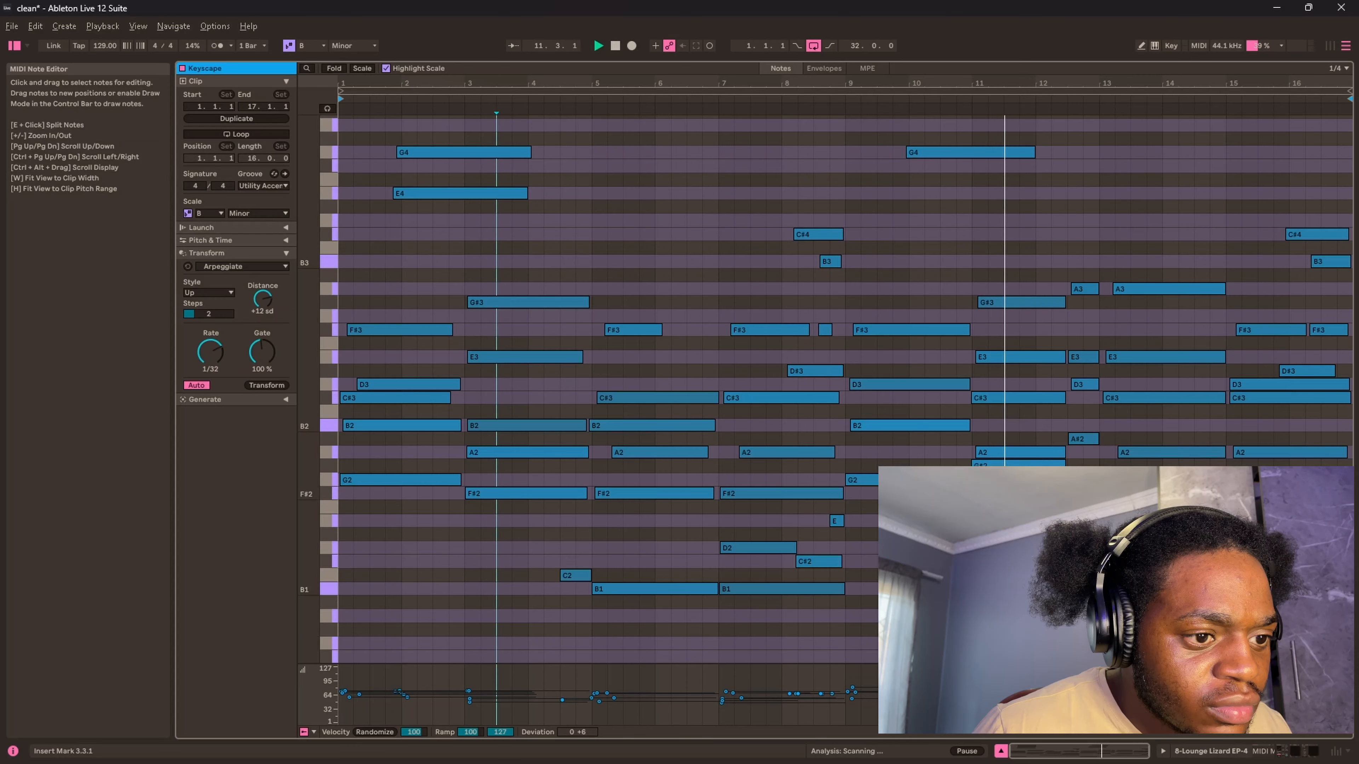
{"action": "key", "text": "space"}
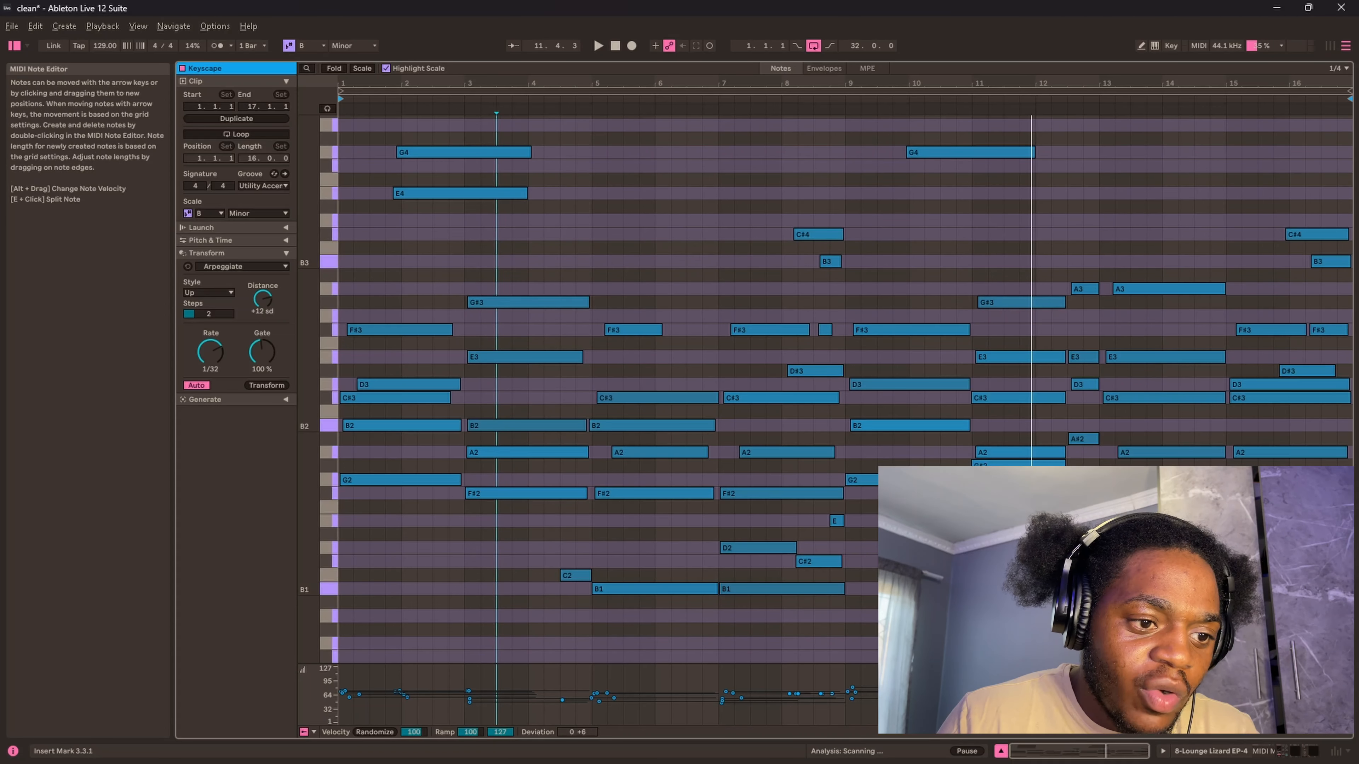
Replay the soloed Lounge Lizard chords, jump playback to around bar 12 in the clip's notes, and stop in the arrangement
{"action": "scroll", "coordinate": [588, 505], "scroll_direction": "down", "scroll_amount": 2}
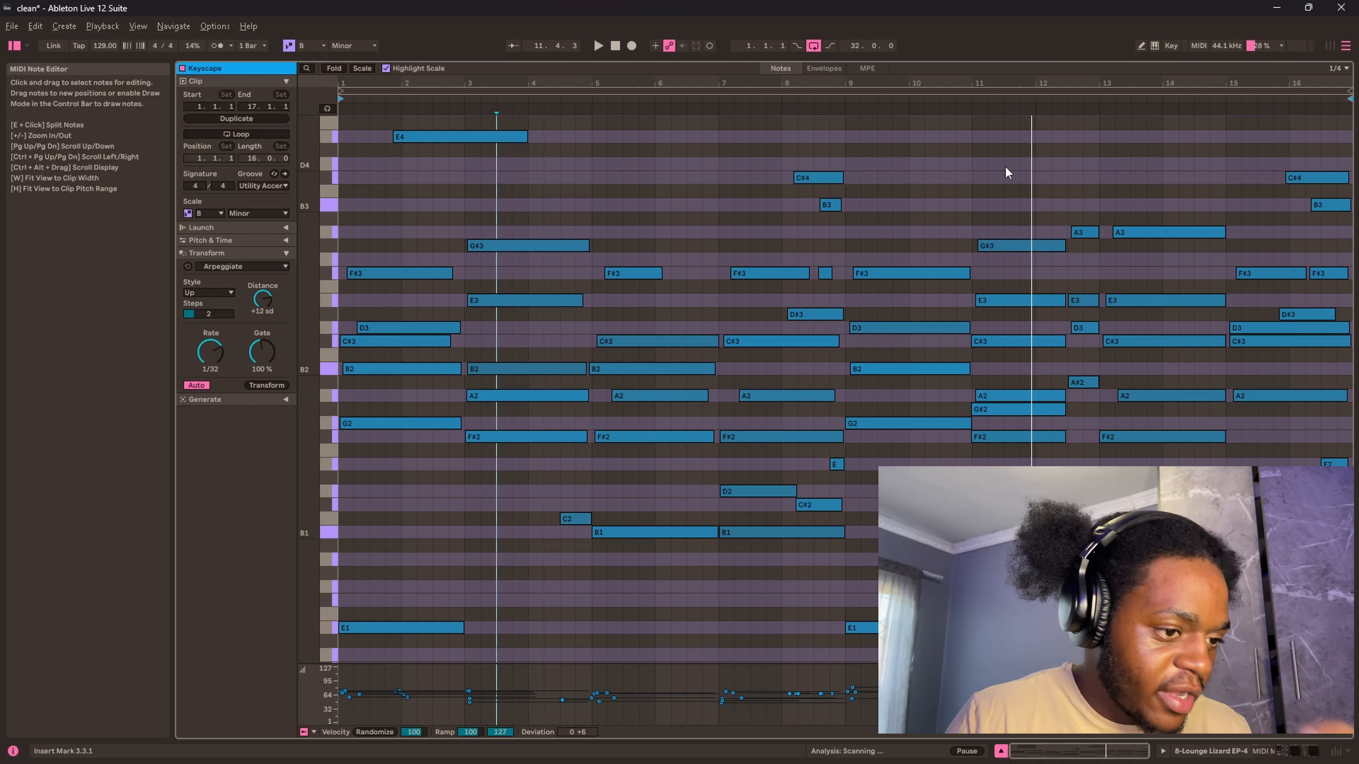
{"action": "key", "text": "space"}
{"action": "key", "text": "shift+Tab"}
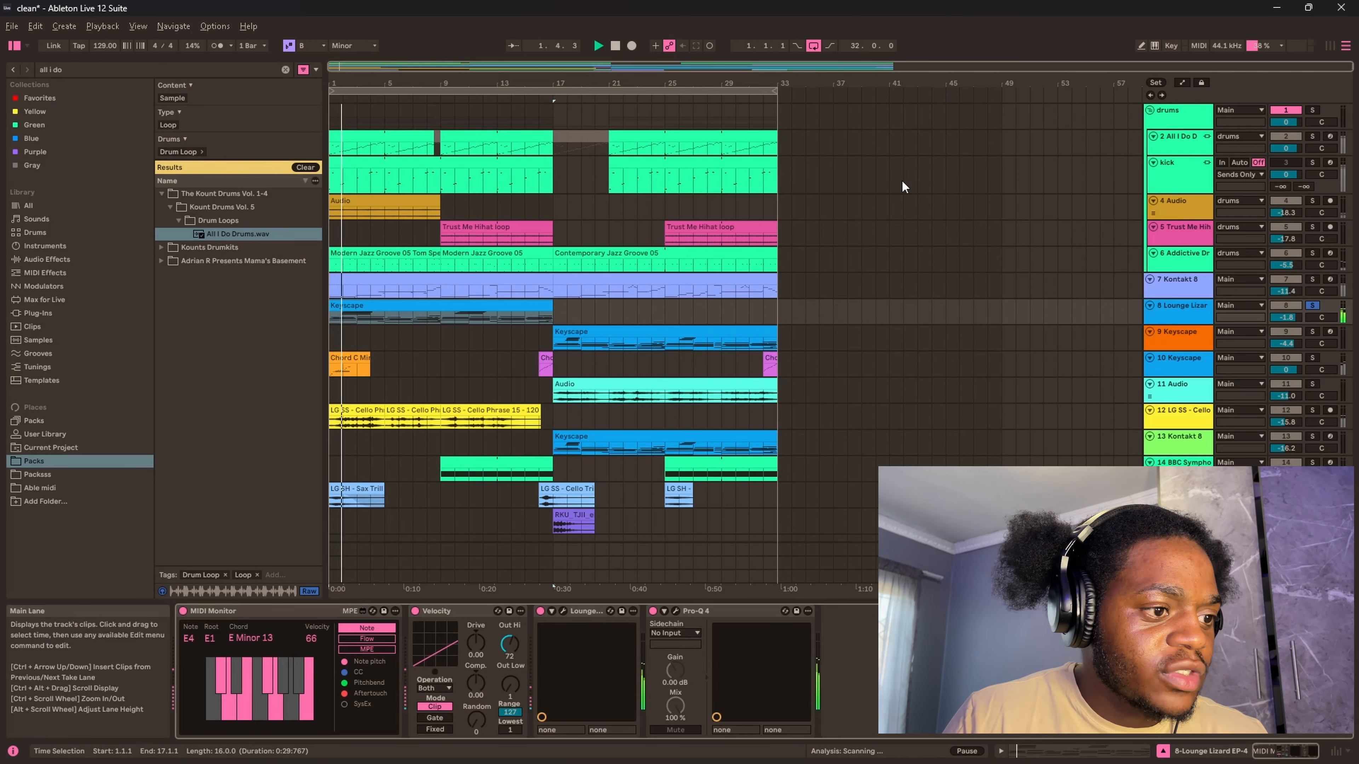
{"action": "double_click", "coordinate": [476, 316]}
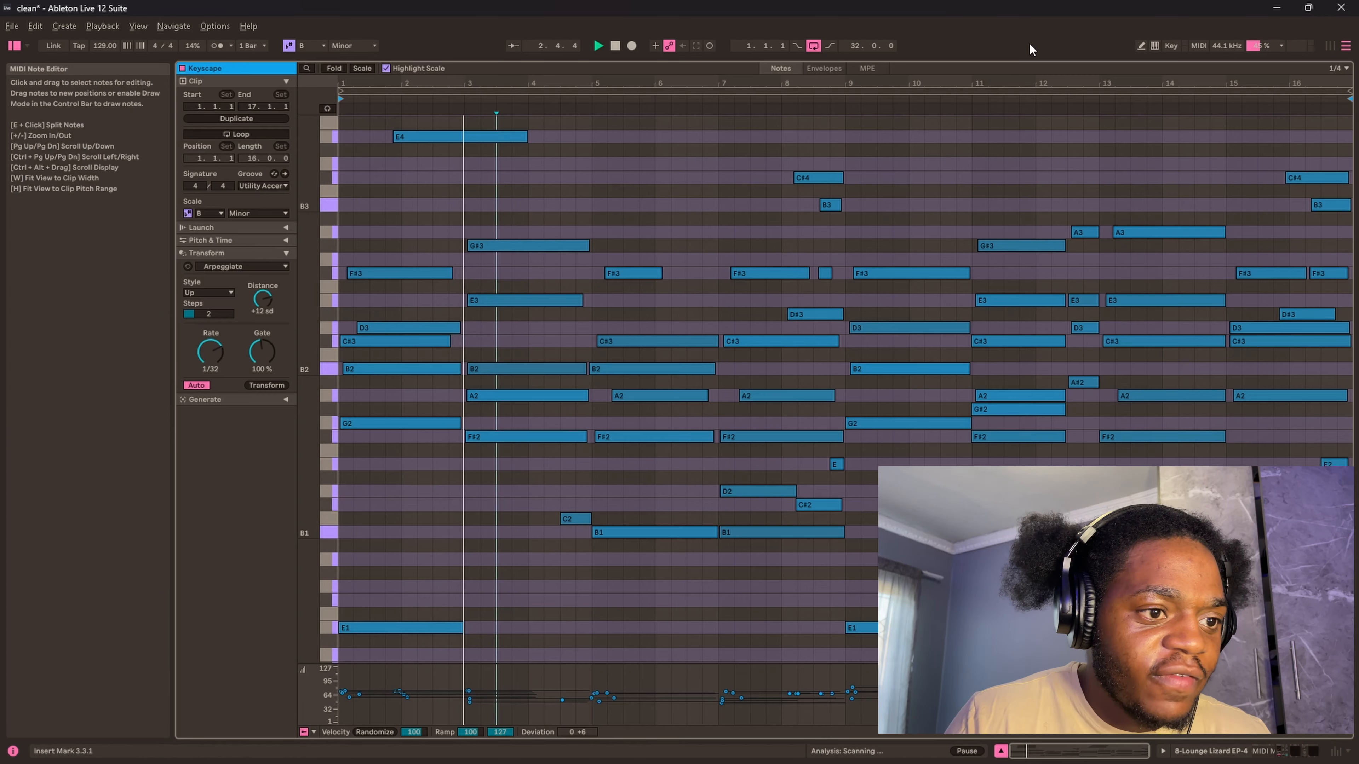
{"action": "left_click", "coordinate": [1031, 100]}
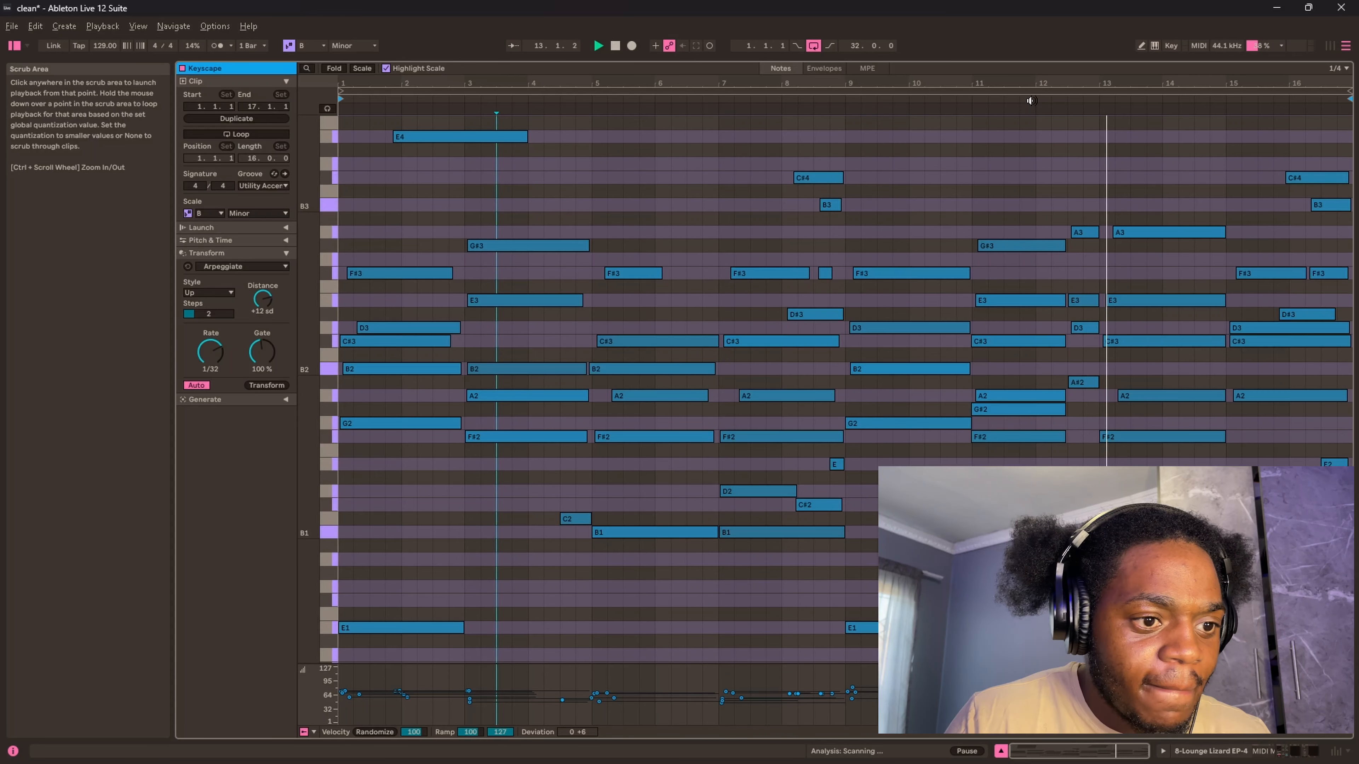
{"action": "key", "text": "shift+Tab"}
{"action": "key", "text": "space"}
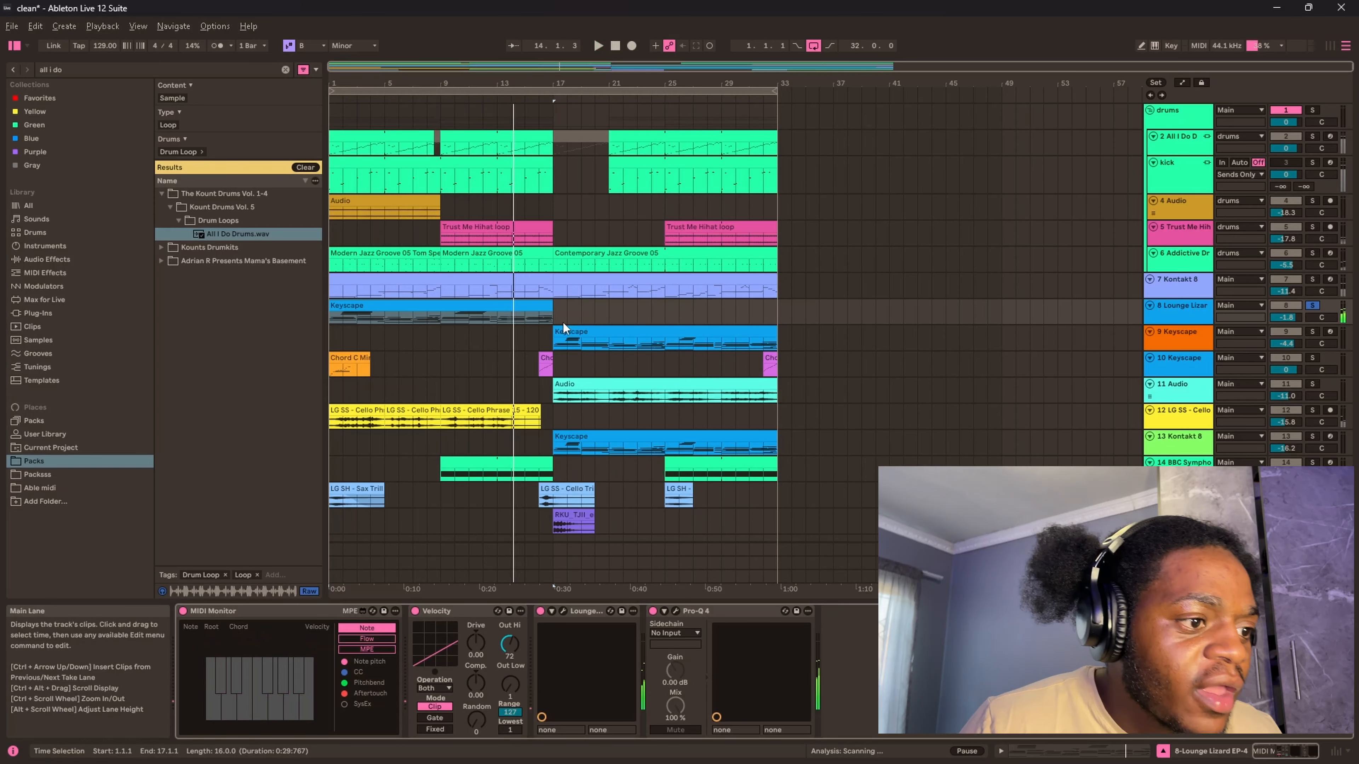
Select the Keyscape clip on track 9 and open that track's Keyscape instrument window
{"action": "left_click", "coordinate": [572, 329]}
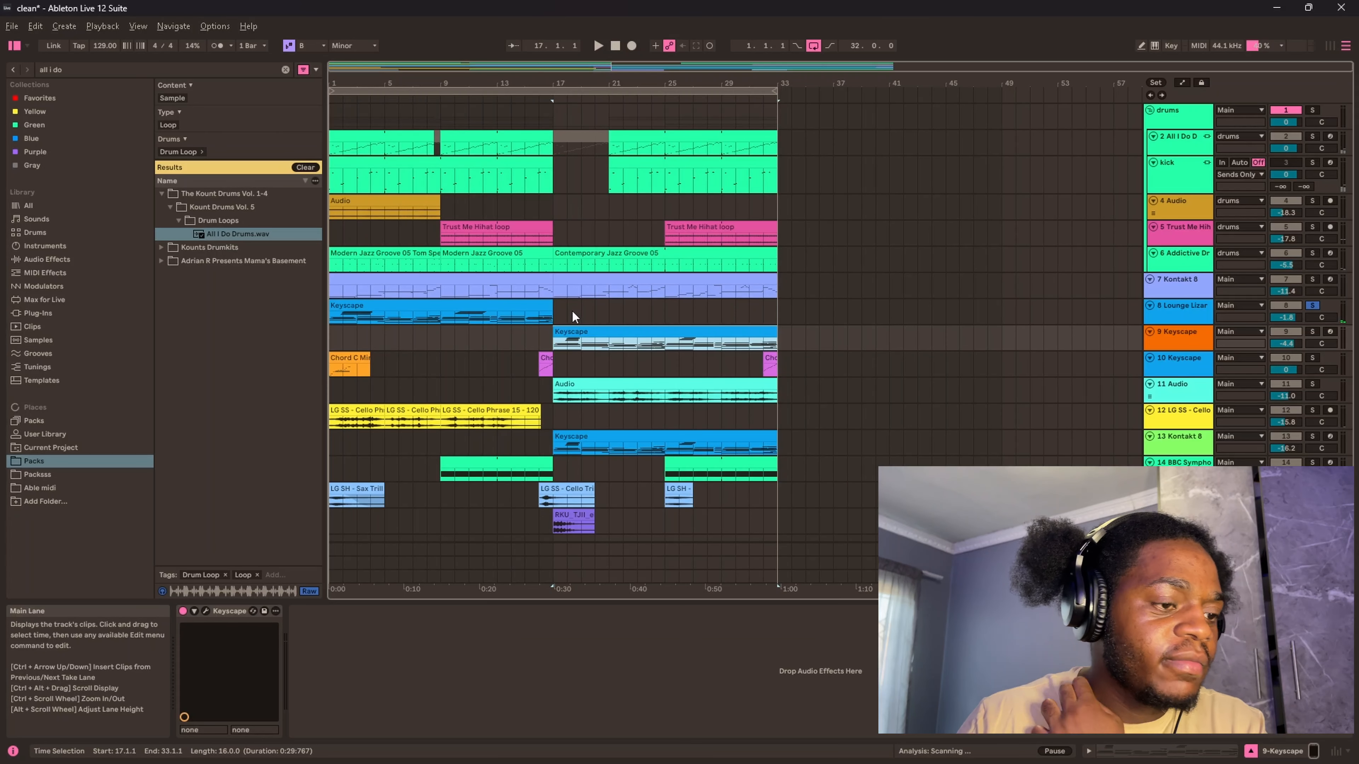
{"action": "left_click", "coordinate": [206, 611]}
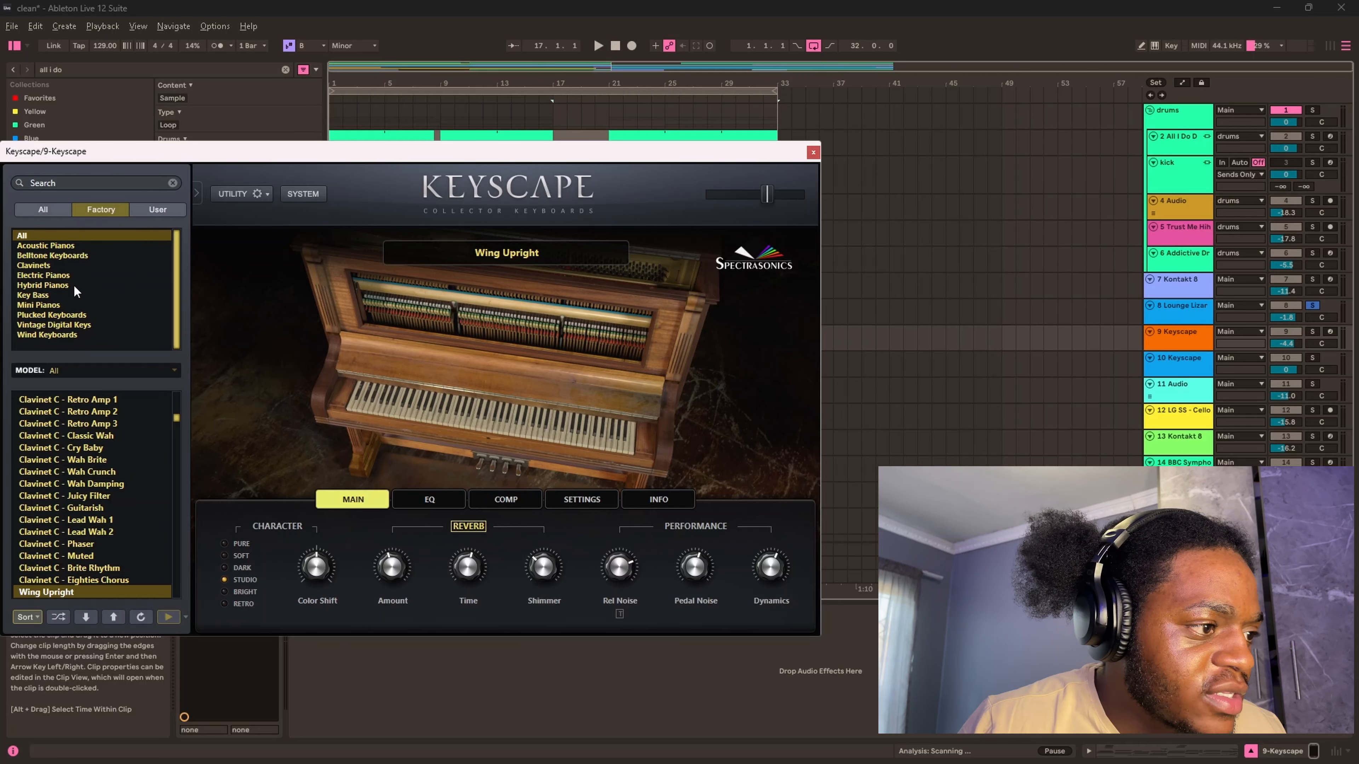
Solo the 9 Keyscape track and play its clip from bar 17
{"action": "left_click", "coordinate": [81, 248]}
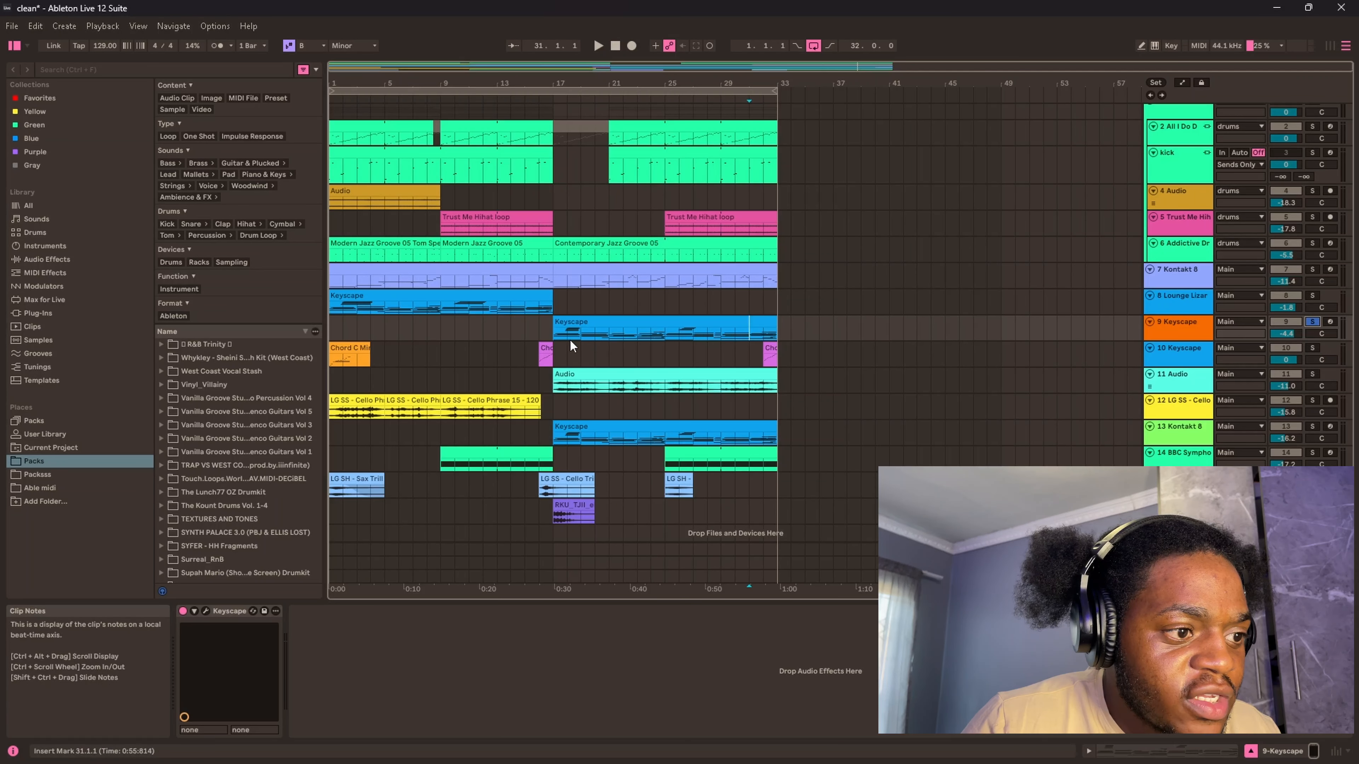
{"action": "key", "text": "space"}
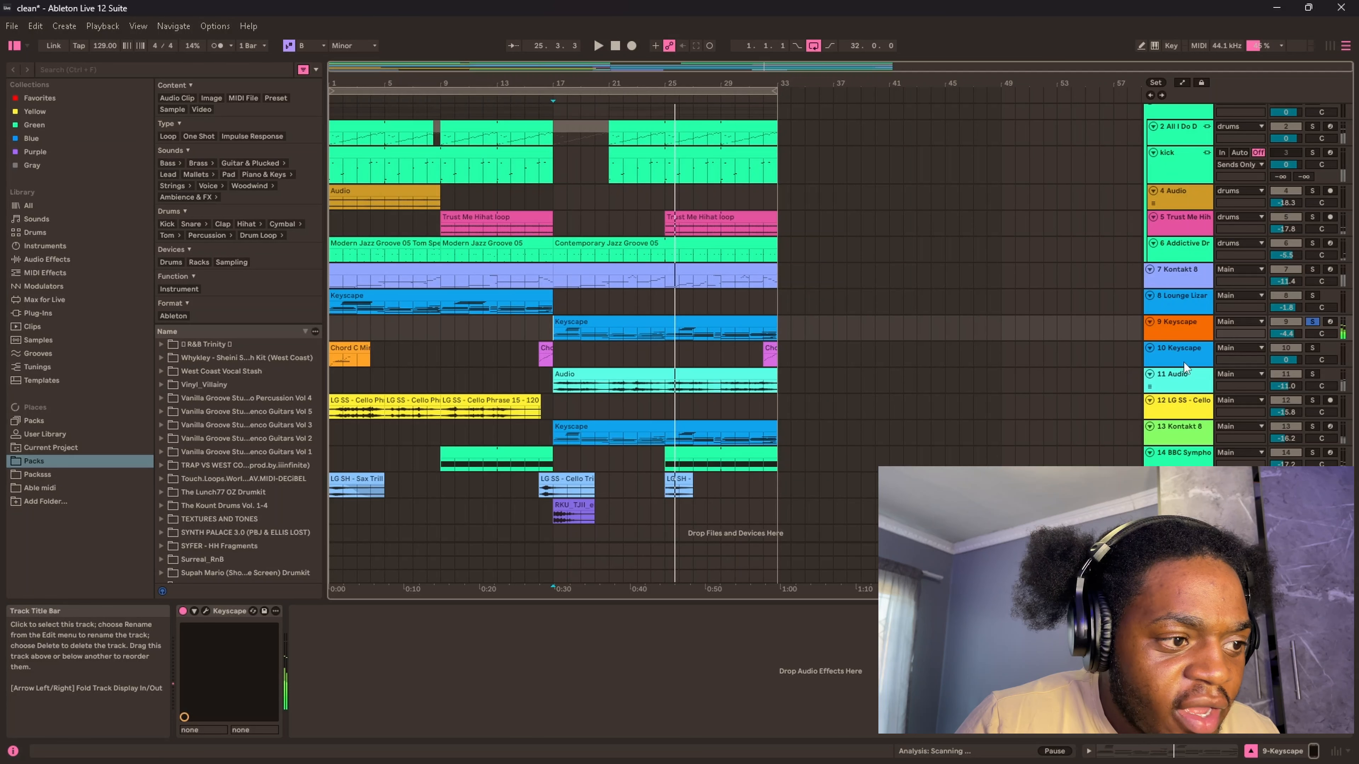
Inspect the preset loaded in the 10 Keyscape track's instrument window, and close the window
{"action": "left_click", "coordinate": [1184, 362]}
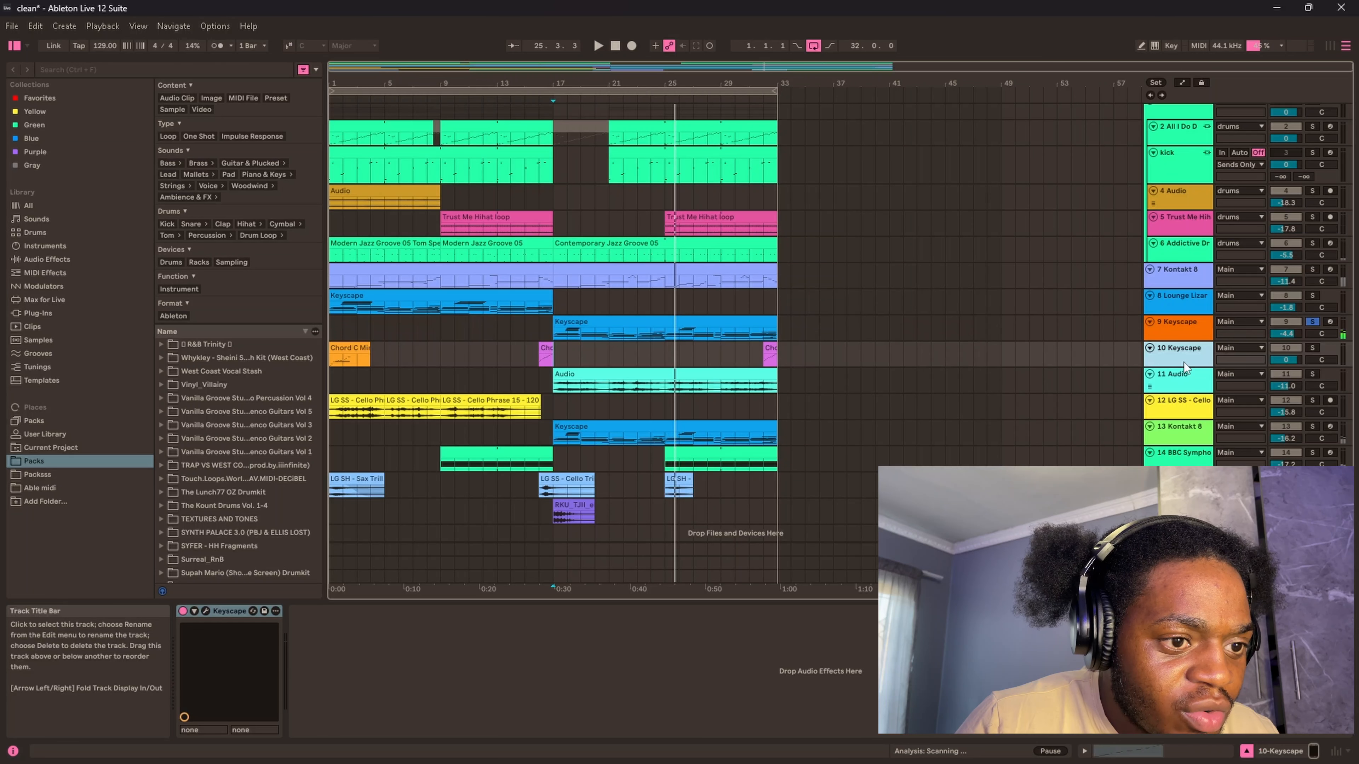
{"action": "left_click", "coordinate": [205, 610]}
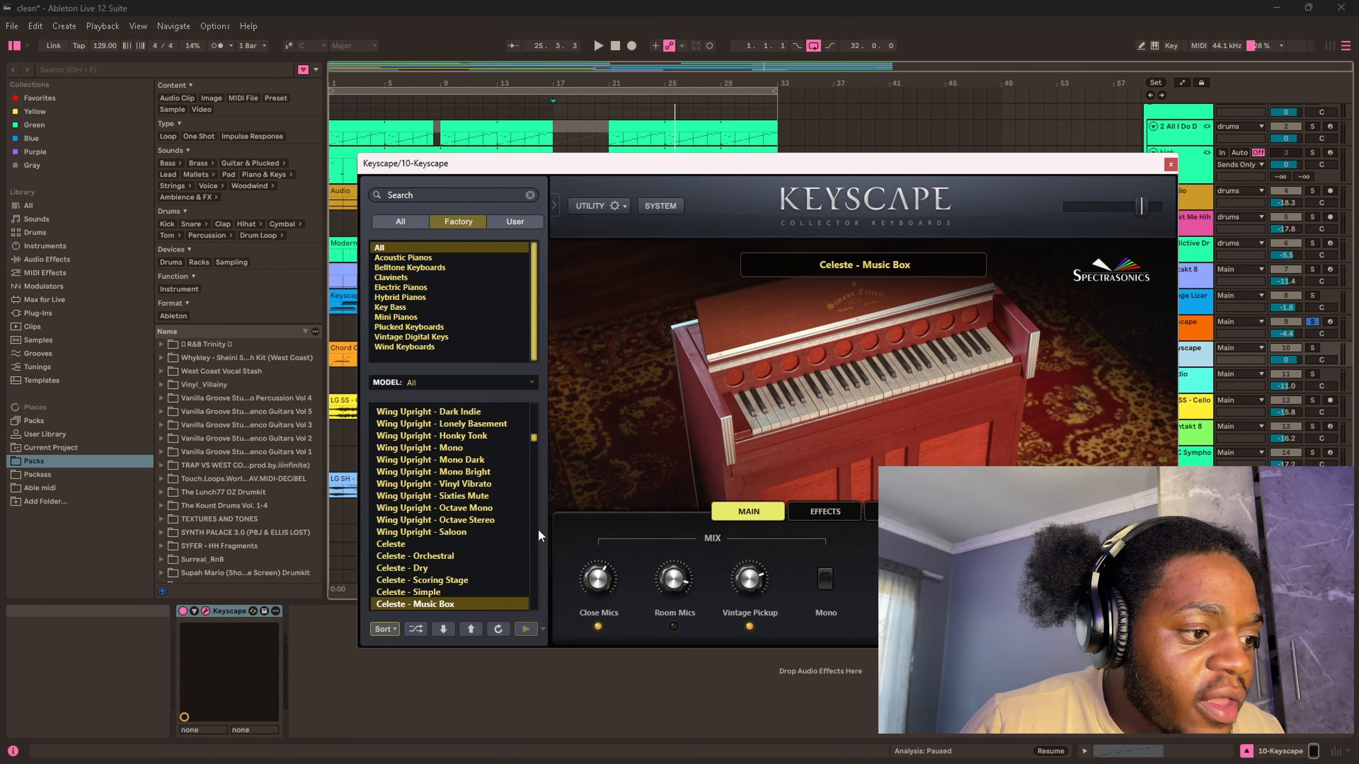
{"action": "scroll", "coordinate": [432, 591], "scroll_direction": "down", "scroll_amount": 1}
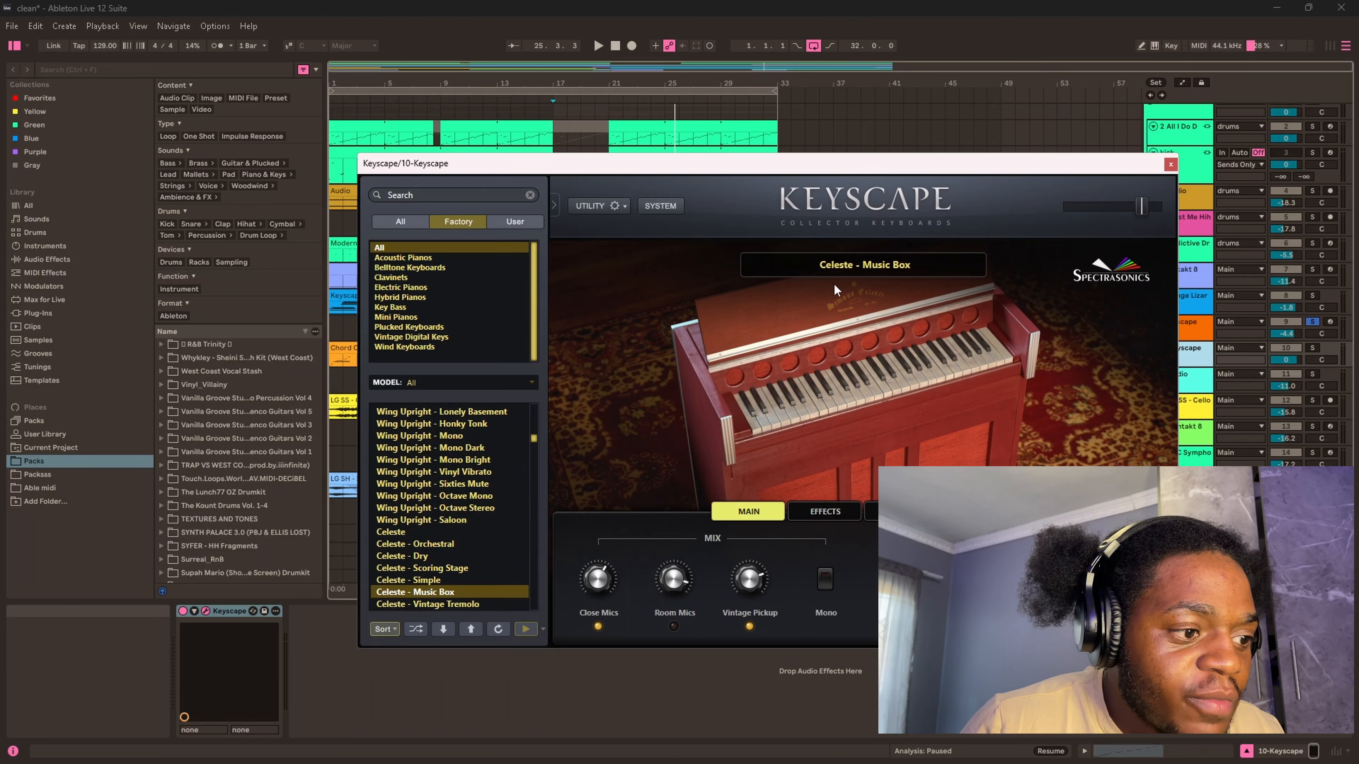
{"action": "left_click", "coordinate": [1169, 165]}
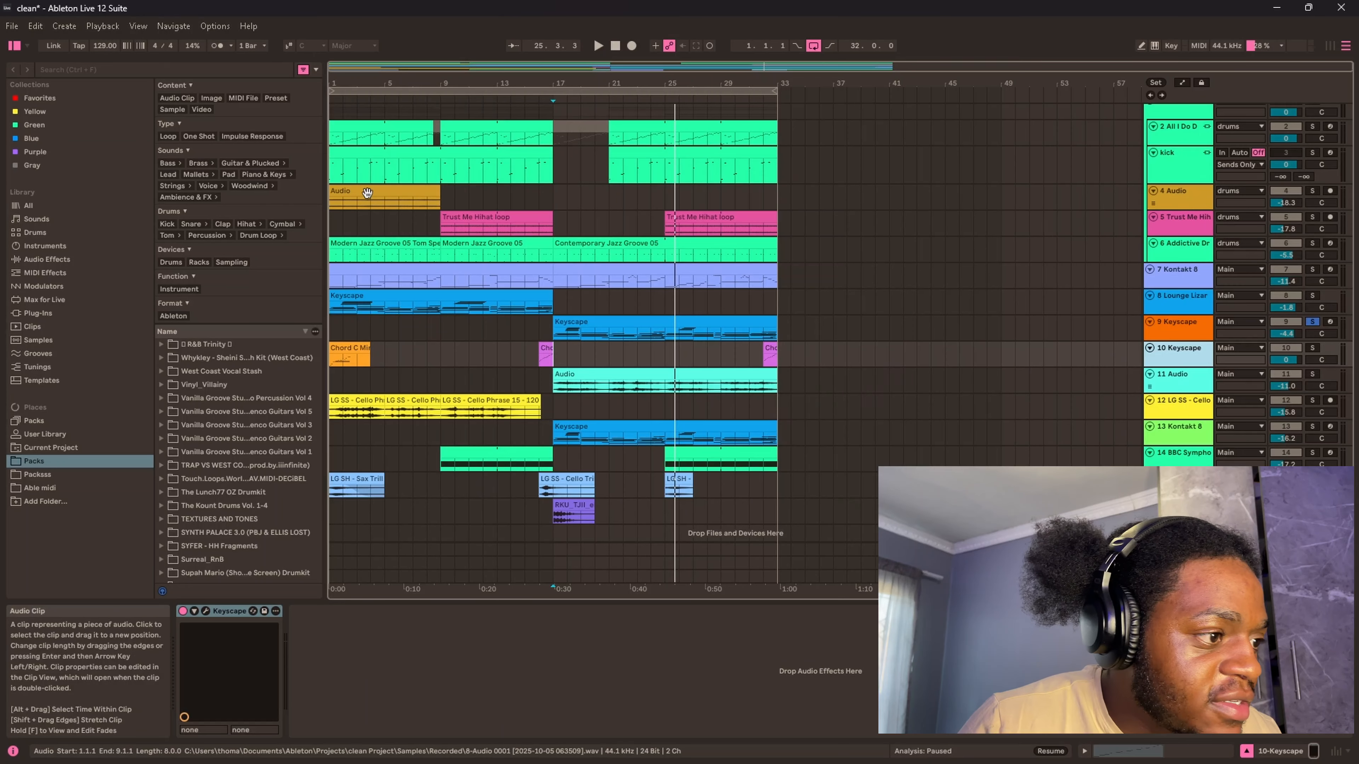
Browse the library's music clips for C chord arpeggios and preview Chord C Dominant9 Melodic Arp.alc
{"action": "left_click", "coordinate": [34, 327]}
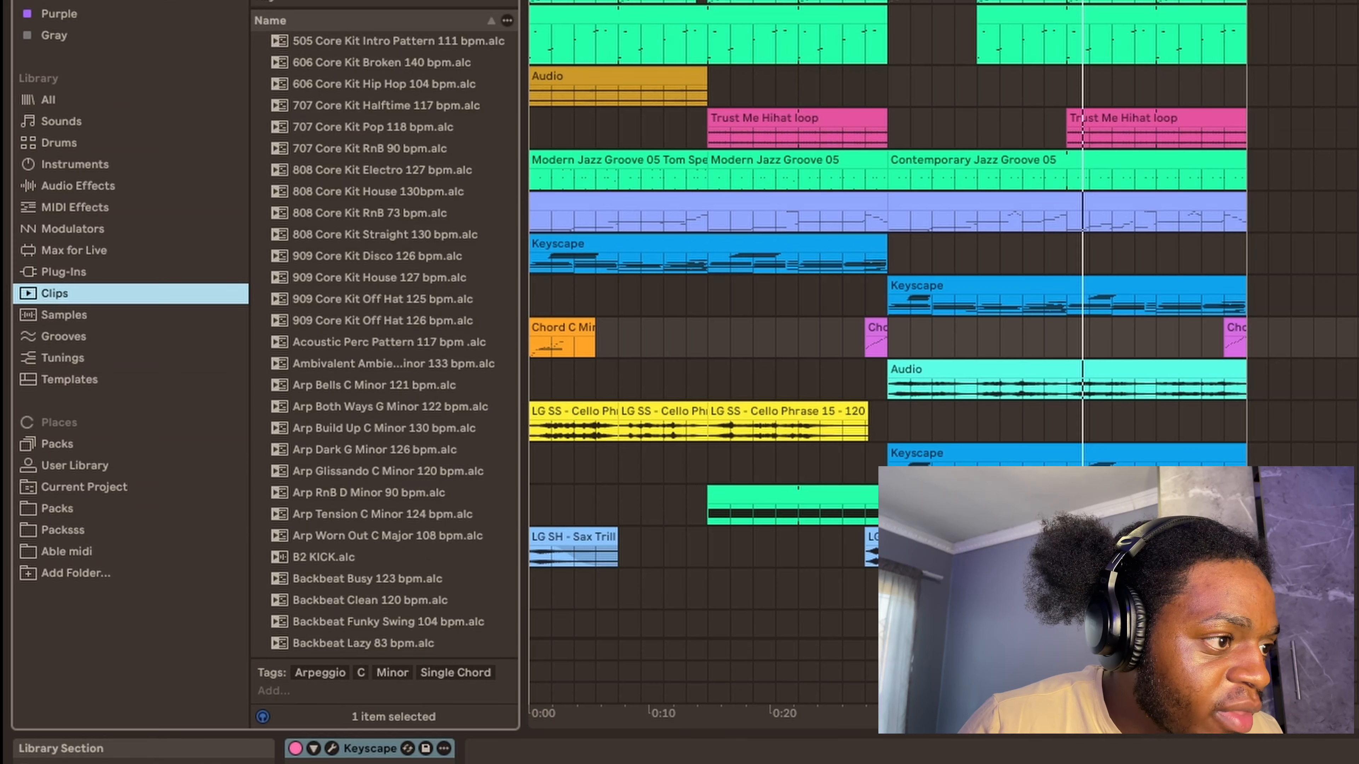
{"action": "left_click", "coordinate": [331, 1]}
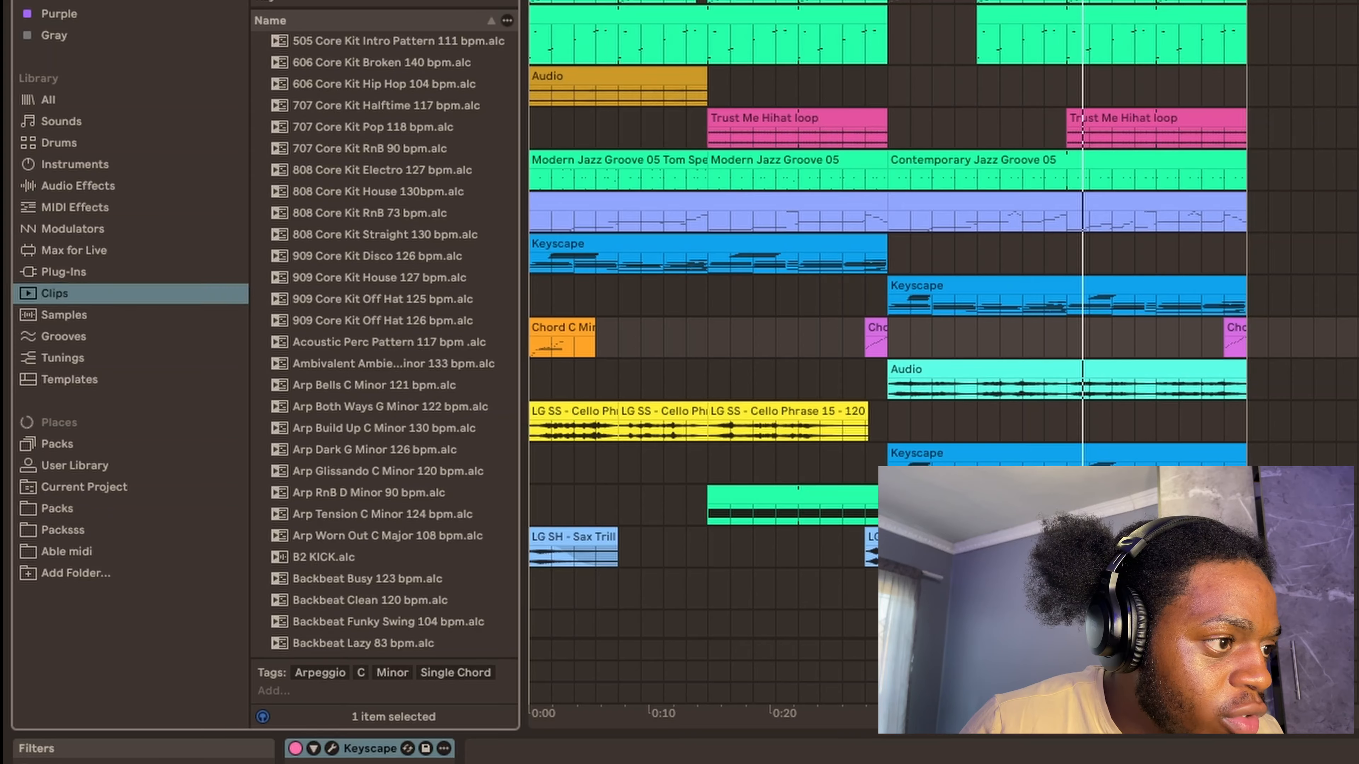
{"action": "scroll", "coordinate": [364, 422], "scroll_direction": "down", "scroll_amount": 3}
{"action": "left_click", "coordinate": [306, 434]}
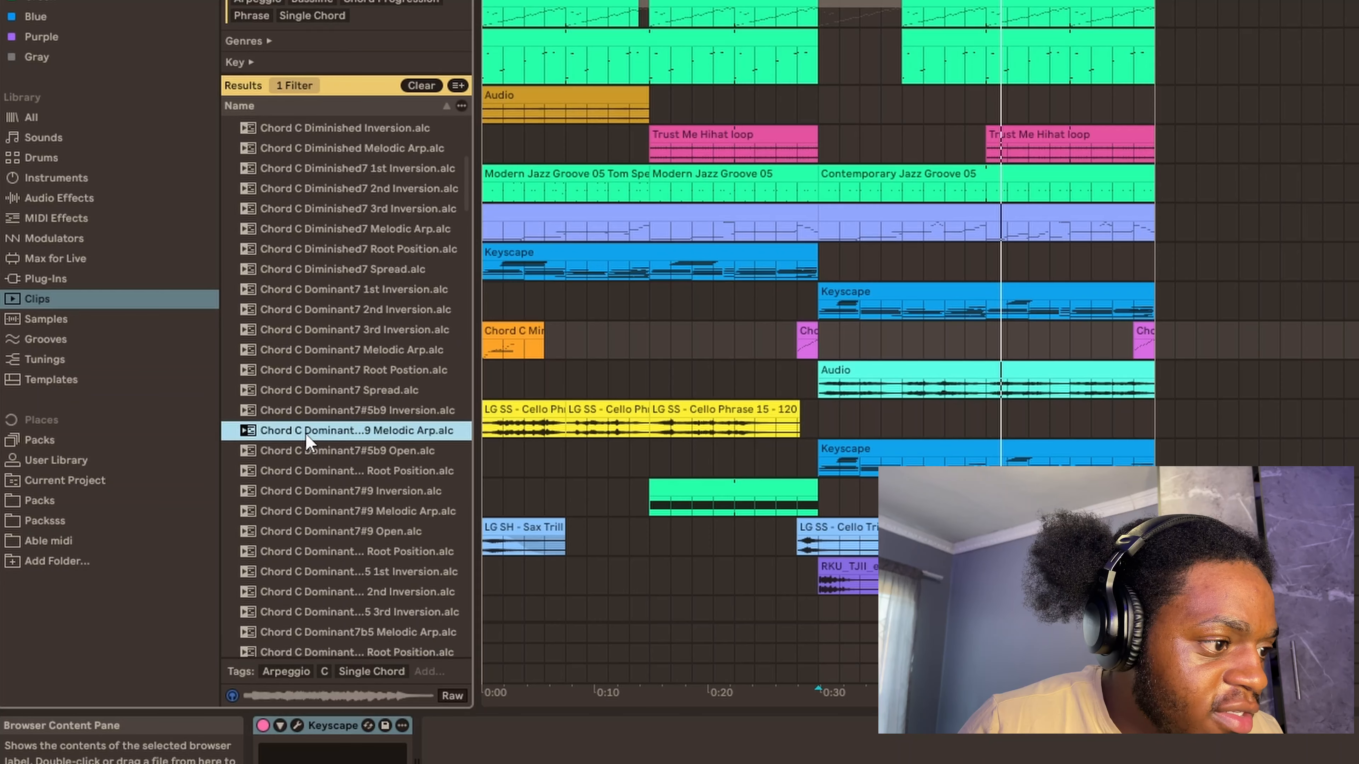
{"action": "scroll", "coordinate": [310, 436], "scroll_direction": "down", "scroll_amount": 6}
{"action": "left_click", "coordinate": [356, 466]}
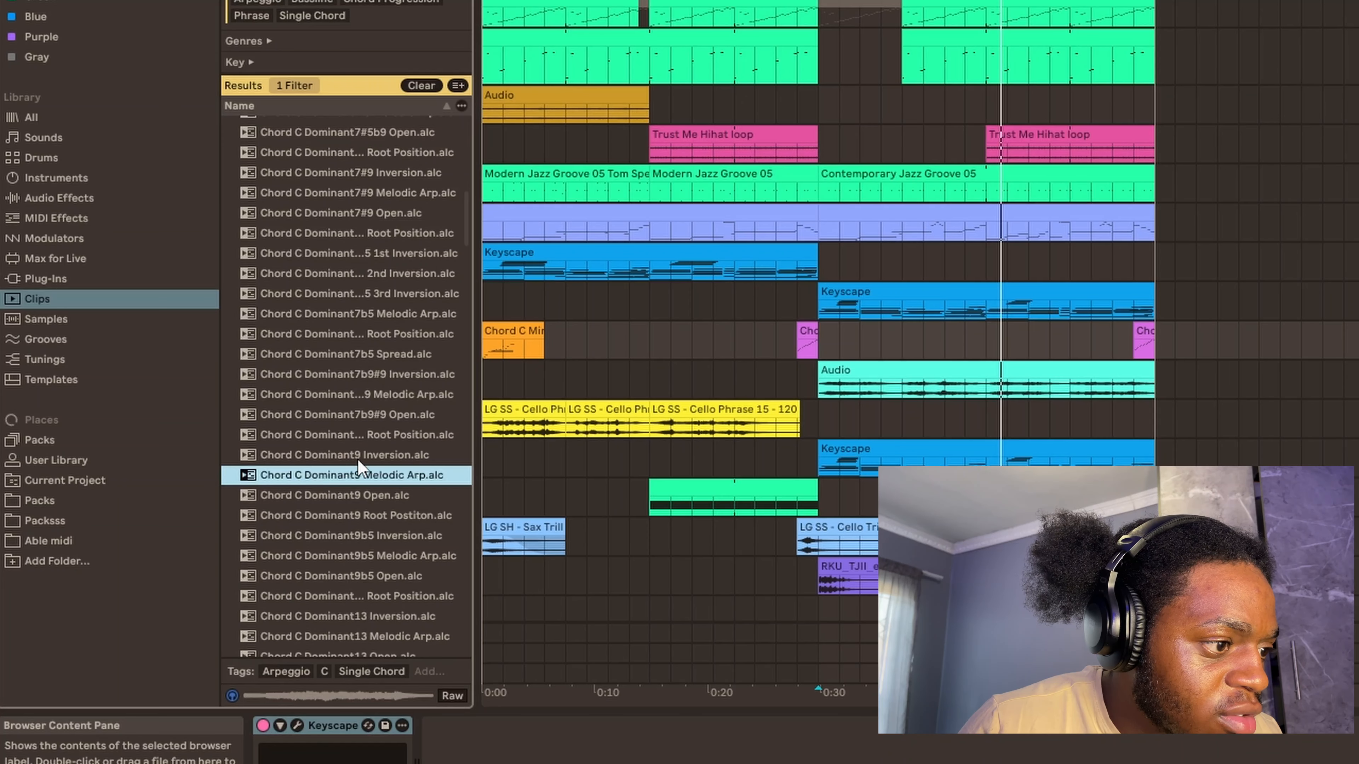
{"action": "scroll", "coordinate": [391, 369], "scroll_direction": "down", "scroll_amount": 3}
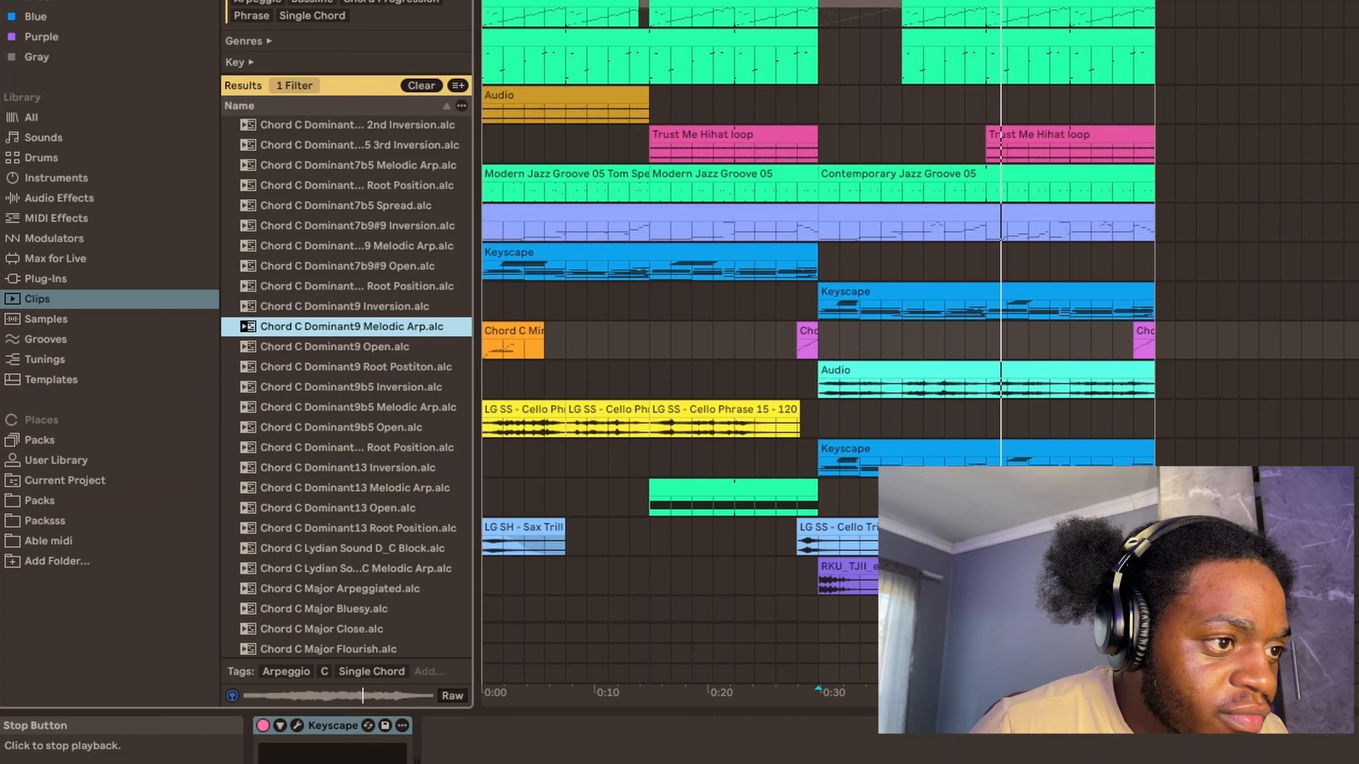
Solo the 10 Keyscape track and examine the notes of its first Chord C Minor clip
{"action": "left_click", "coordinate": [749, 0]}
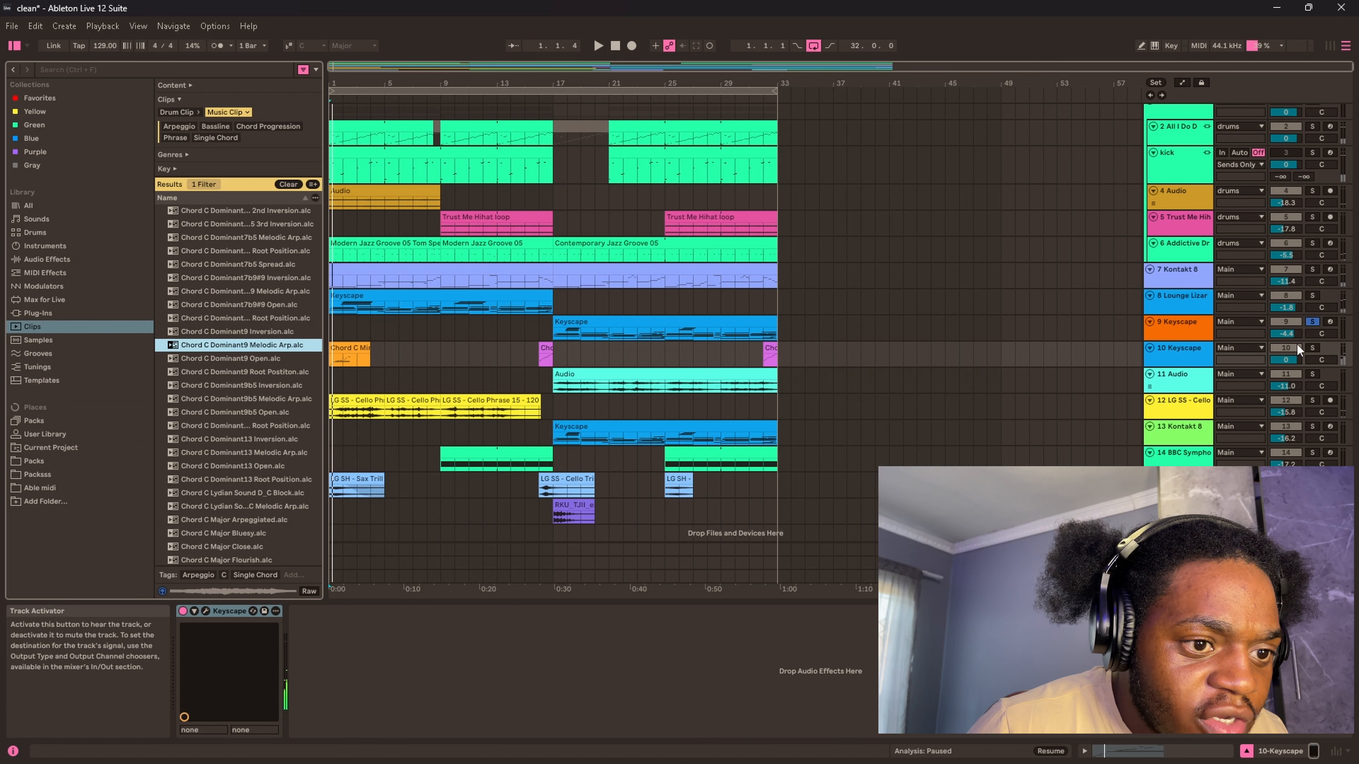
{"action": "left_click", "coordinate": [1309, 347]}
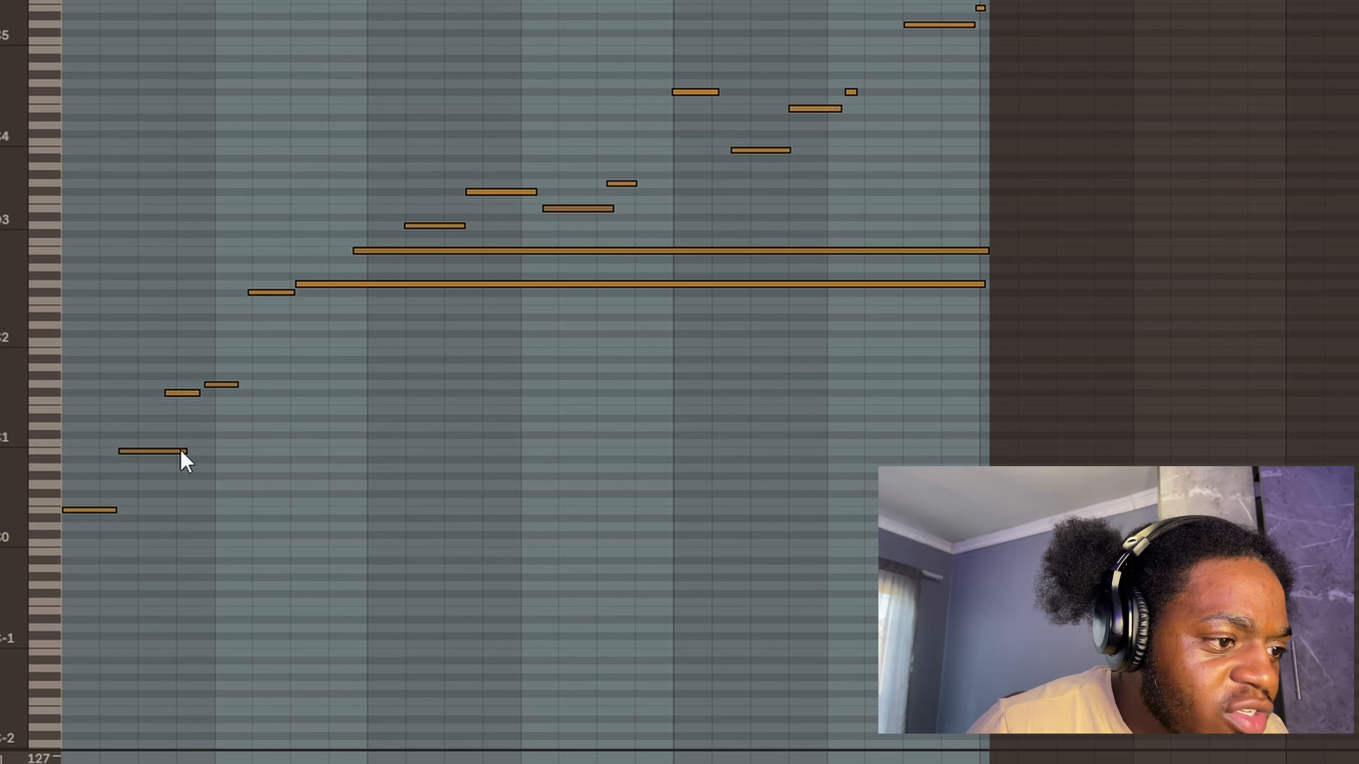
{"action": "scroll", "coordinate": [209, 447], "scroll_direction": "up", "scroll_amount": 3}
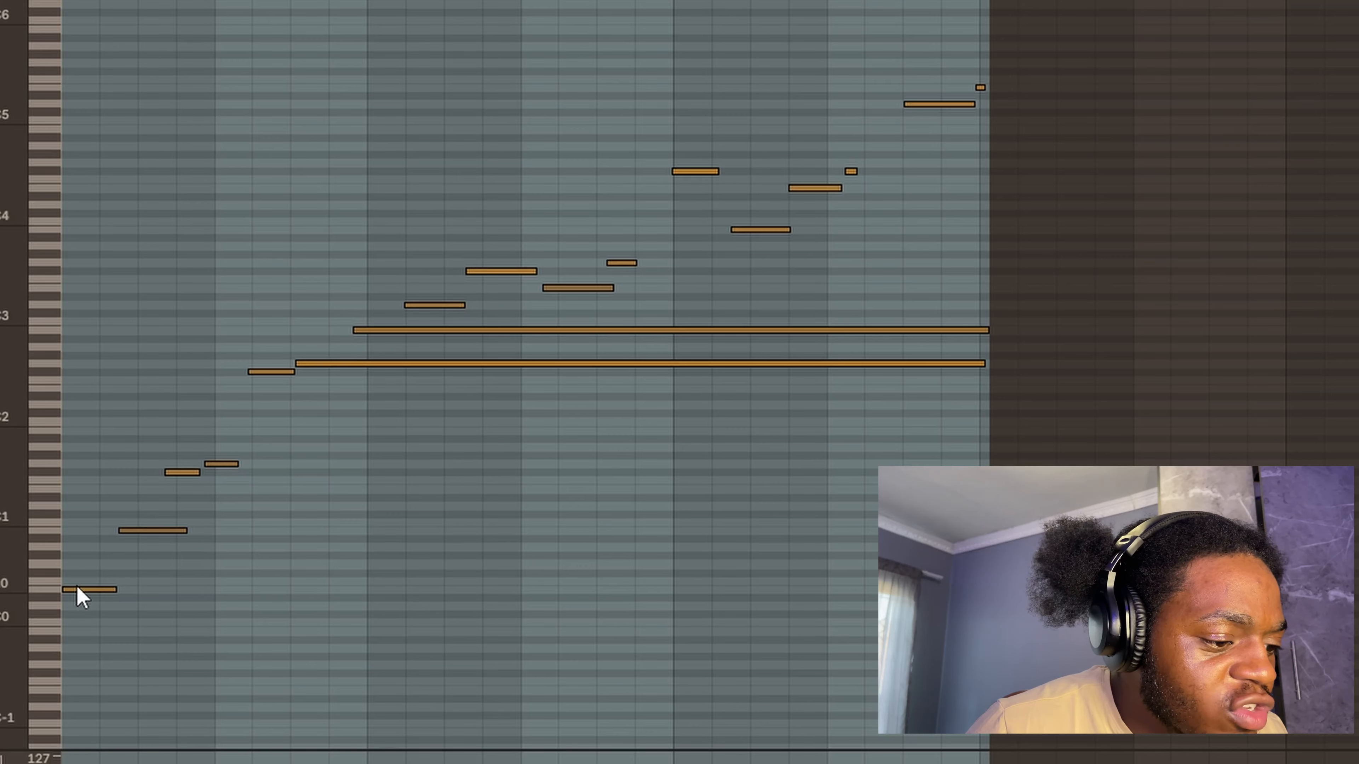
{"action": "scroll", "coordinate": [187, 529], "scroll_direction": "up", "scroll_amount": 3}
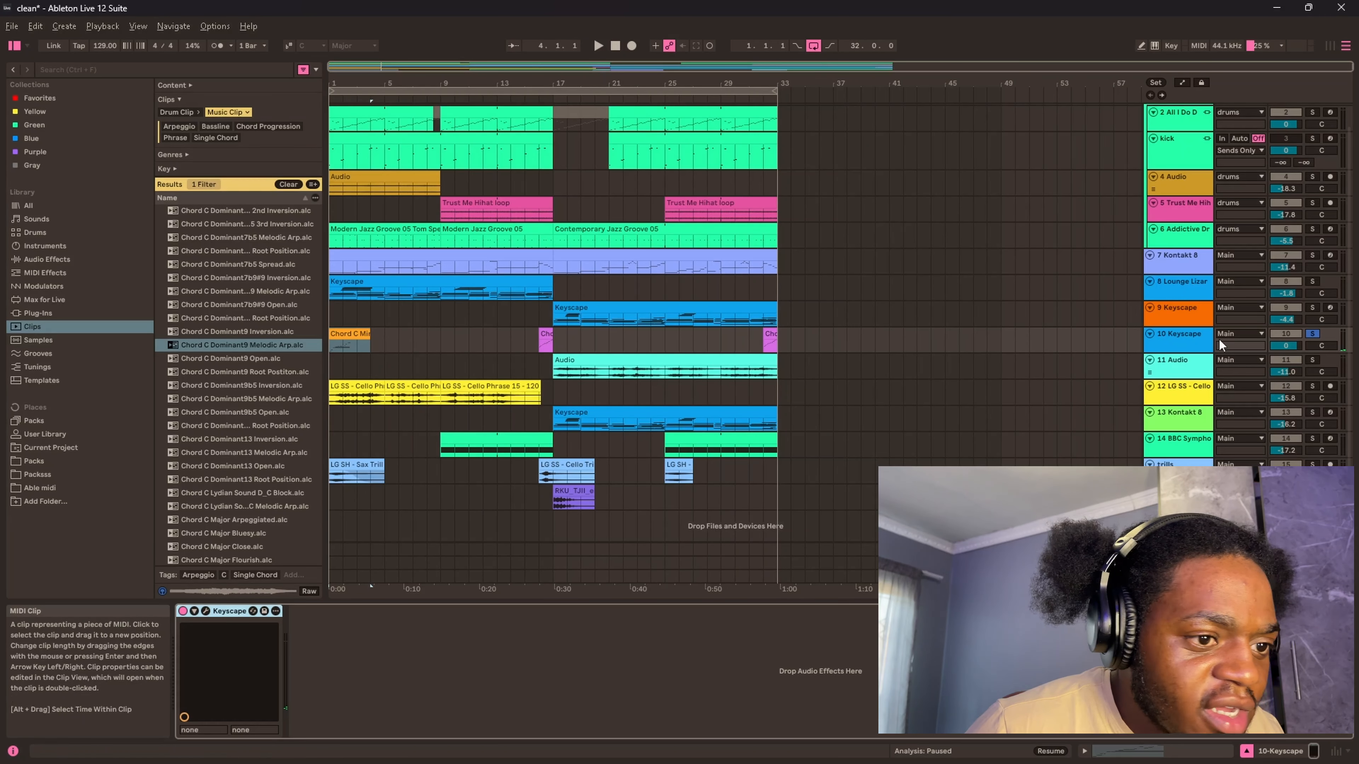
Play the soloed 10 Keyscape track from the start and its Chord C Minor11 Melodic Arp clip from bar 16, and stop playback
{"action": "key", "text": "space"}
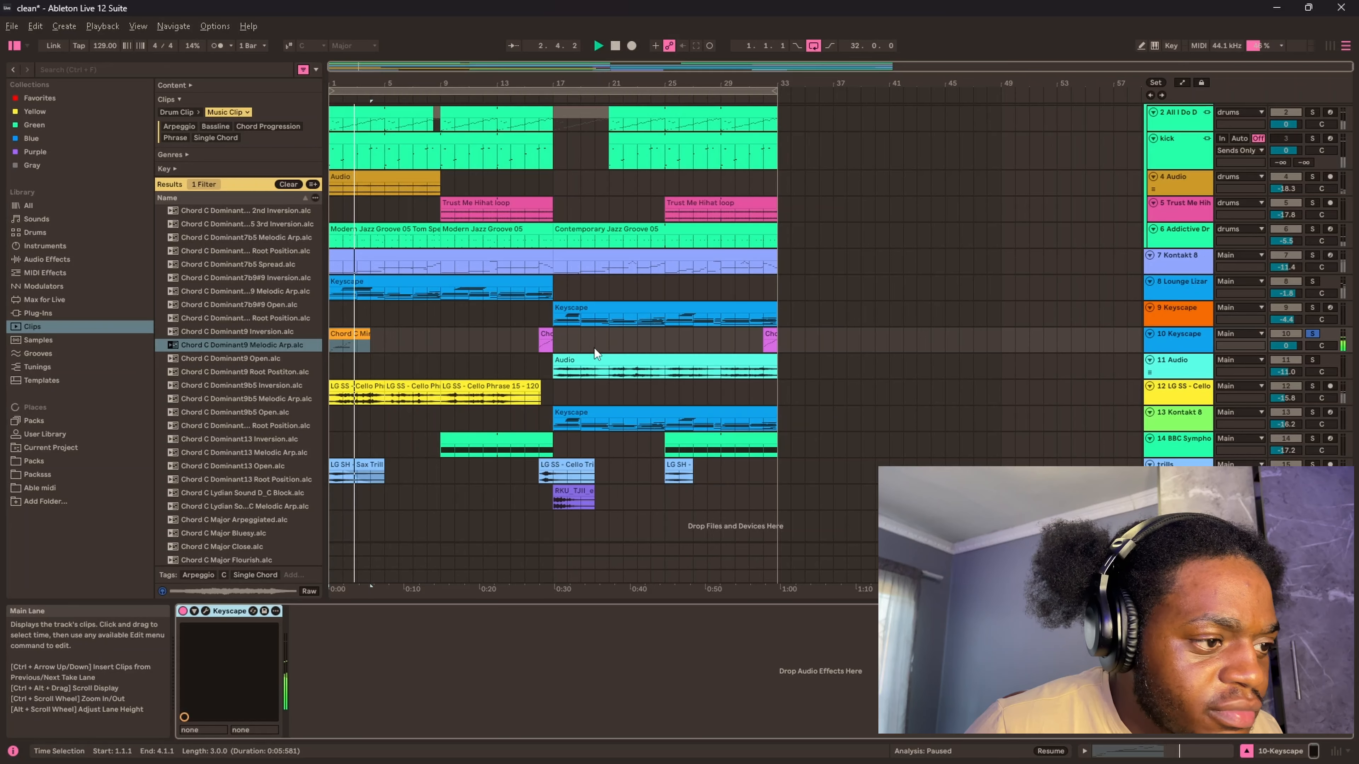
{"action": "left_click", "coordinate": [541, 347]}
{"action": "key", "text": "space"}
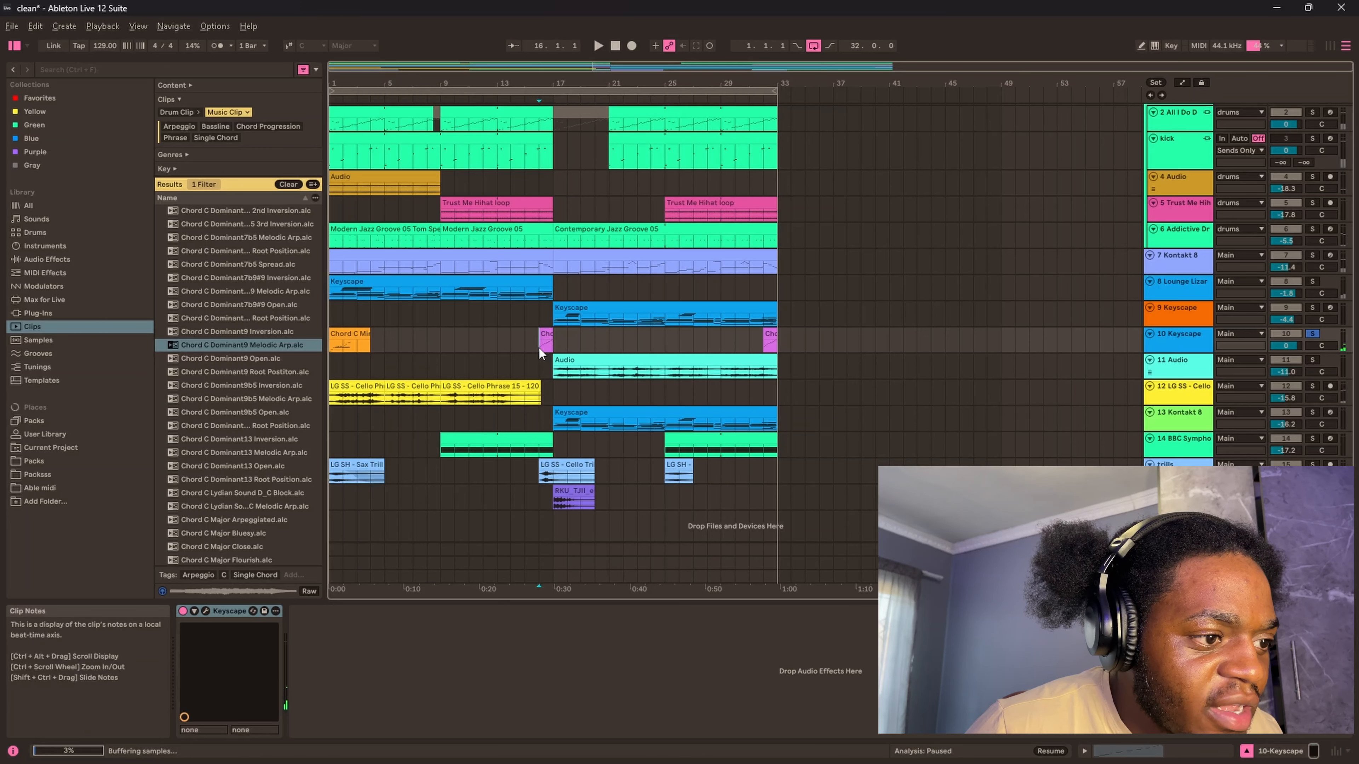
{"action": "key", "text": "space"}
{"action": "key", "text": "plus"}
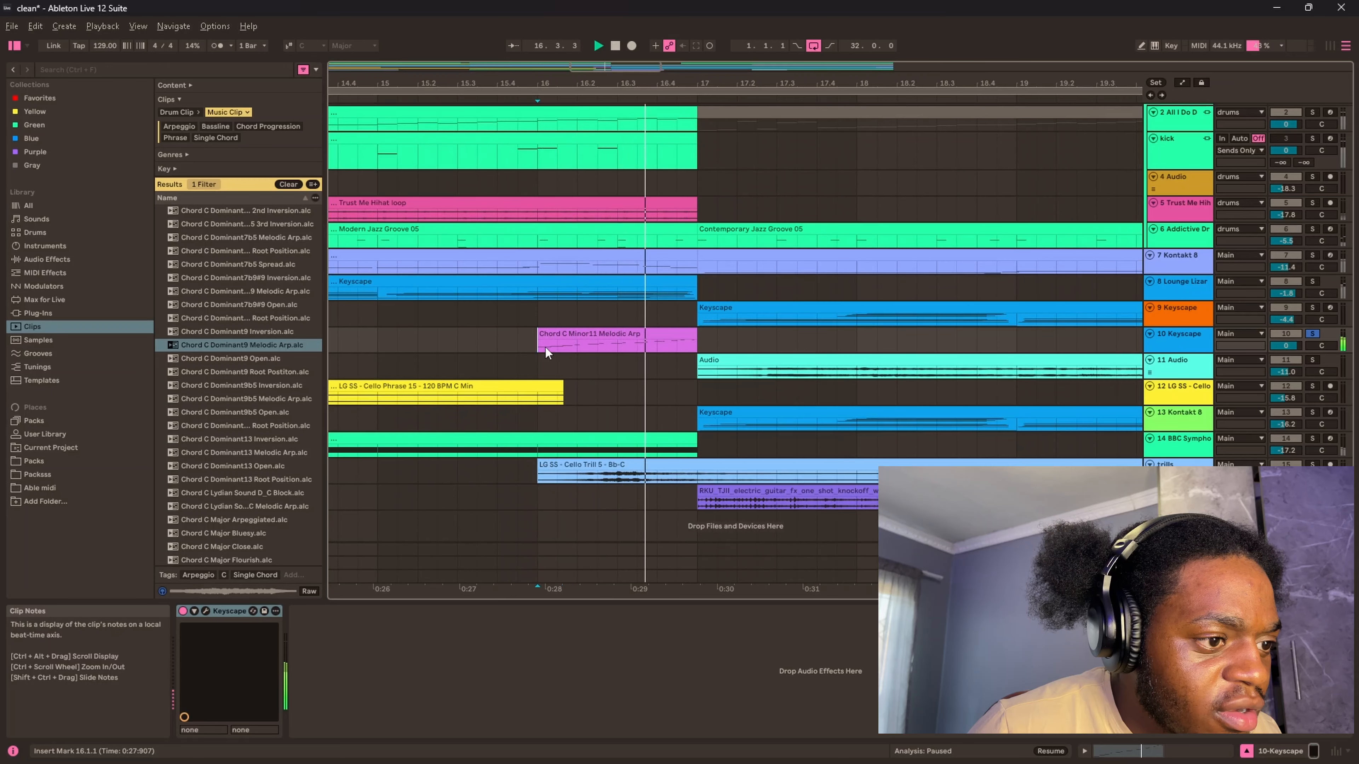
{"action": "key", "text": "plus"}
{"action": "key", "text": "minus"}
{"action": "key", "text": "space"}
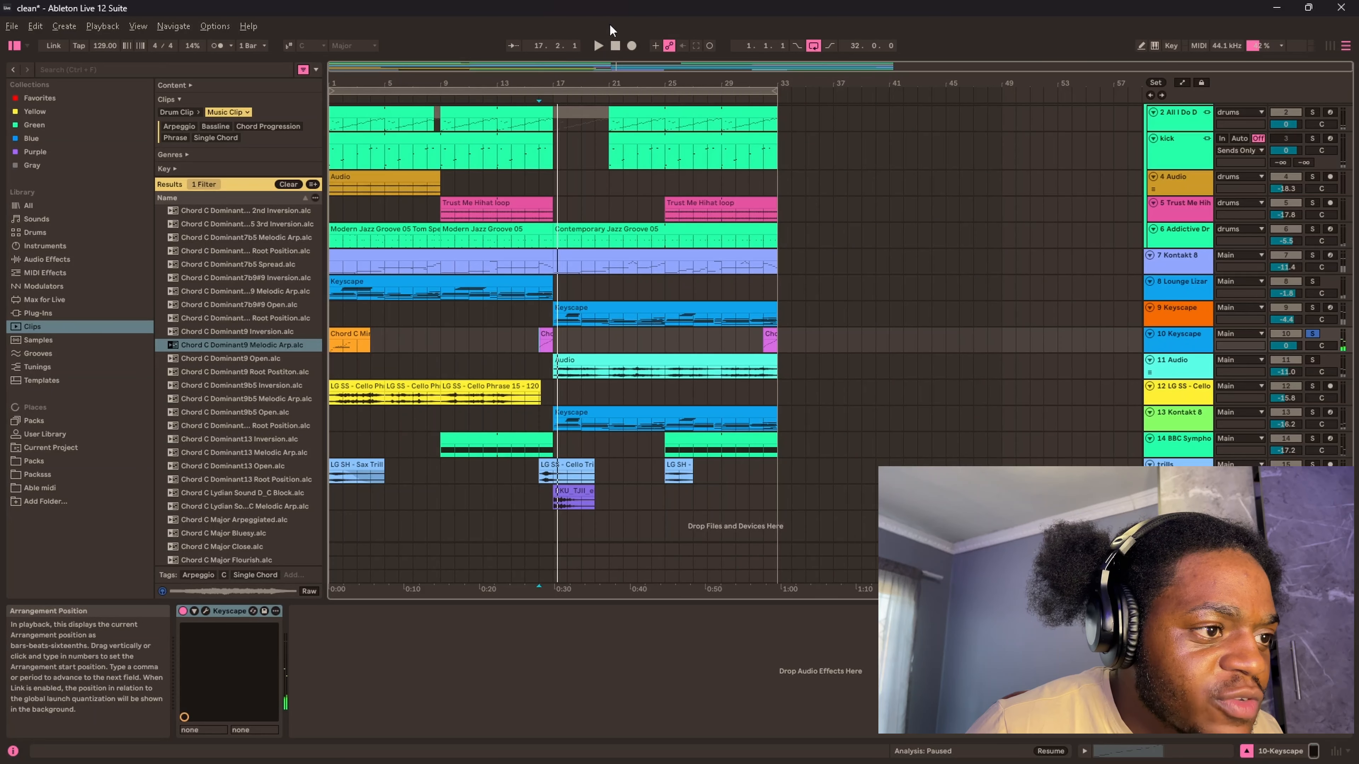
{"action": "left_click", "coordinate": [615, 47]}
Solo the 11 Audio track in place of 10 Keyscape, and play its clip from bar 17
{"action": "left_click", "coordinate": [1196, 392]}
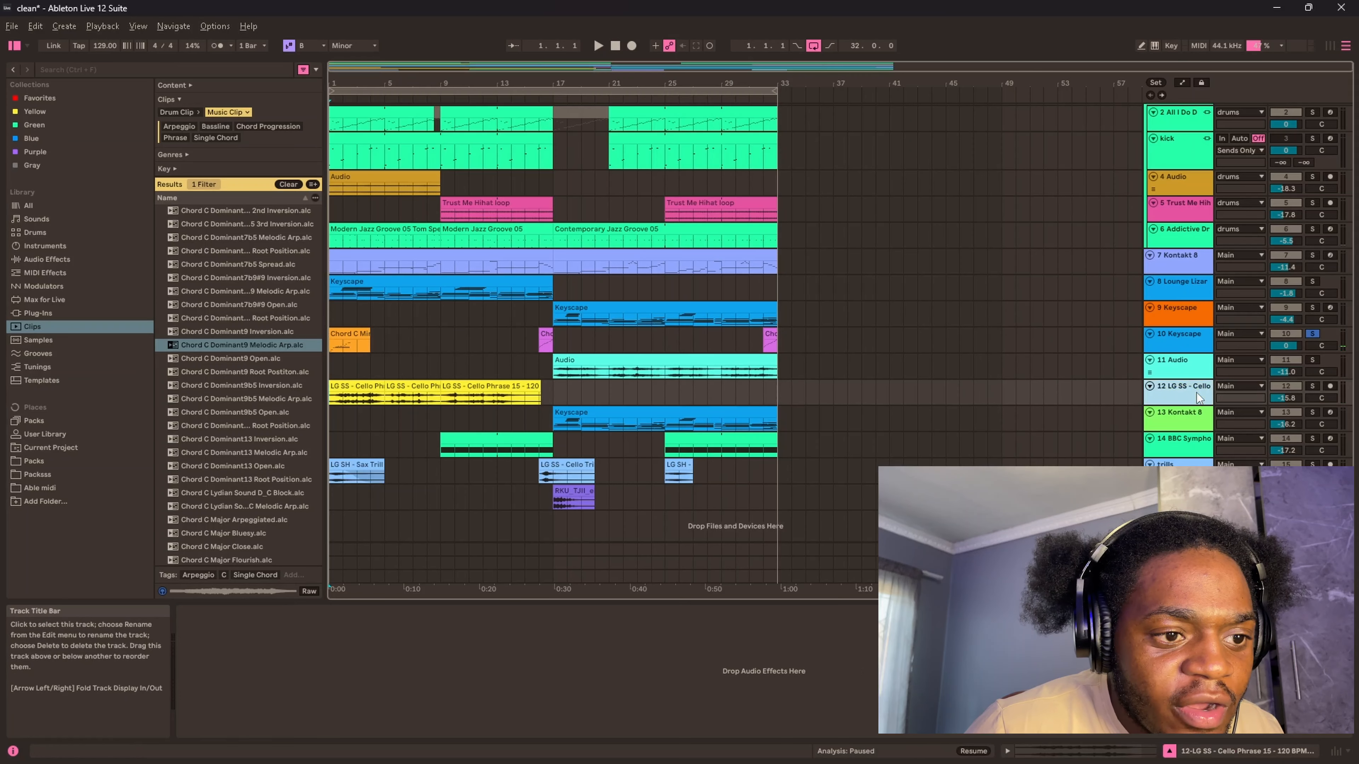
{"action": "left_click", "coordinate": [1198, 368]}
{"action": "key", "text": "s"}
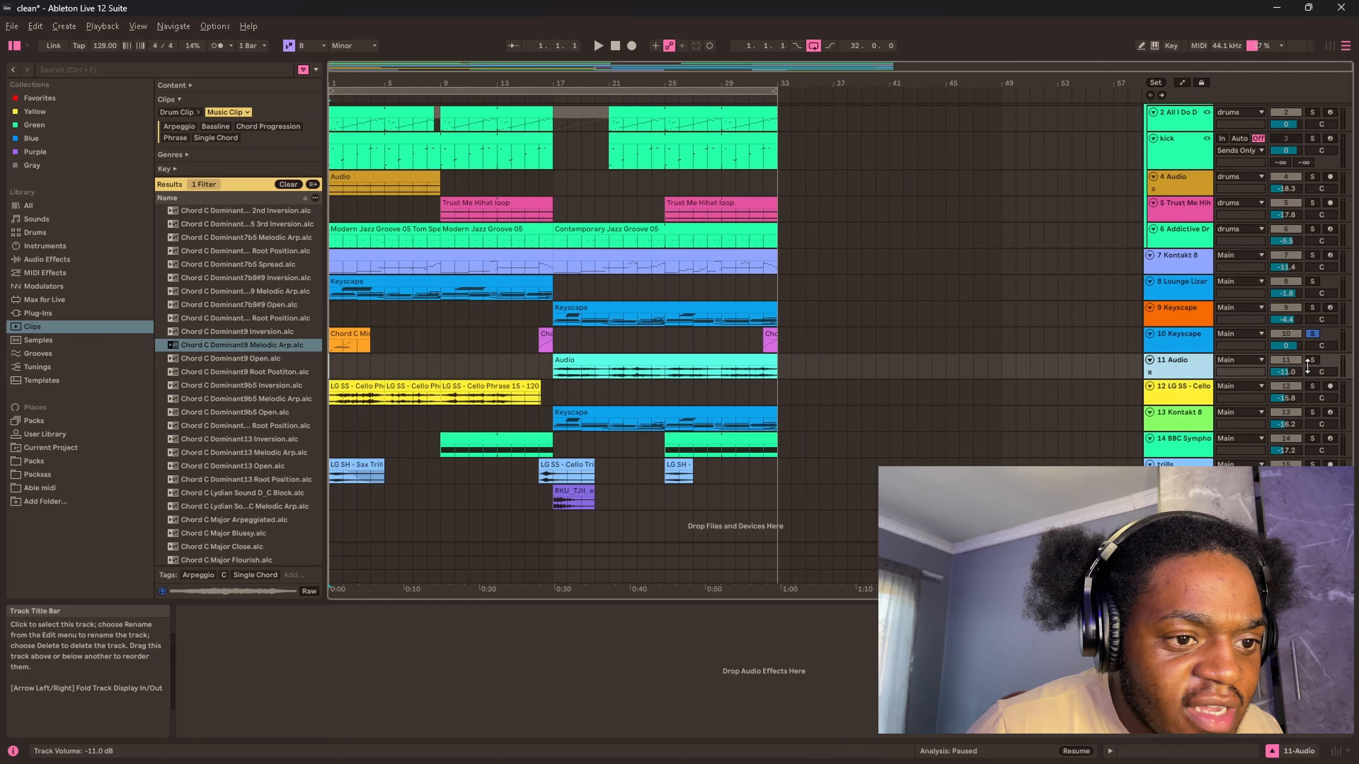
{"action": "left_click", "coordinate": [1312, 334]}
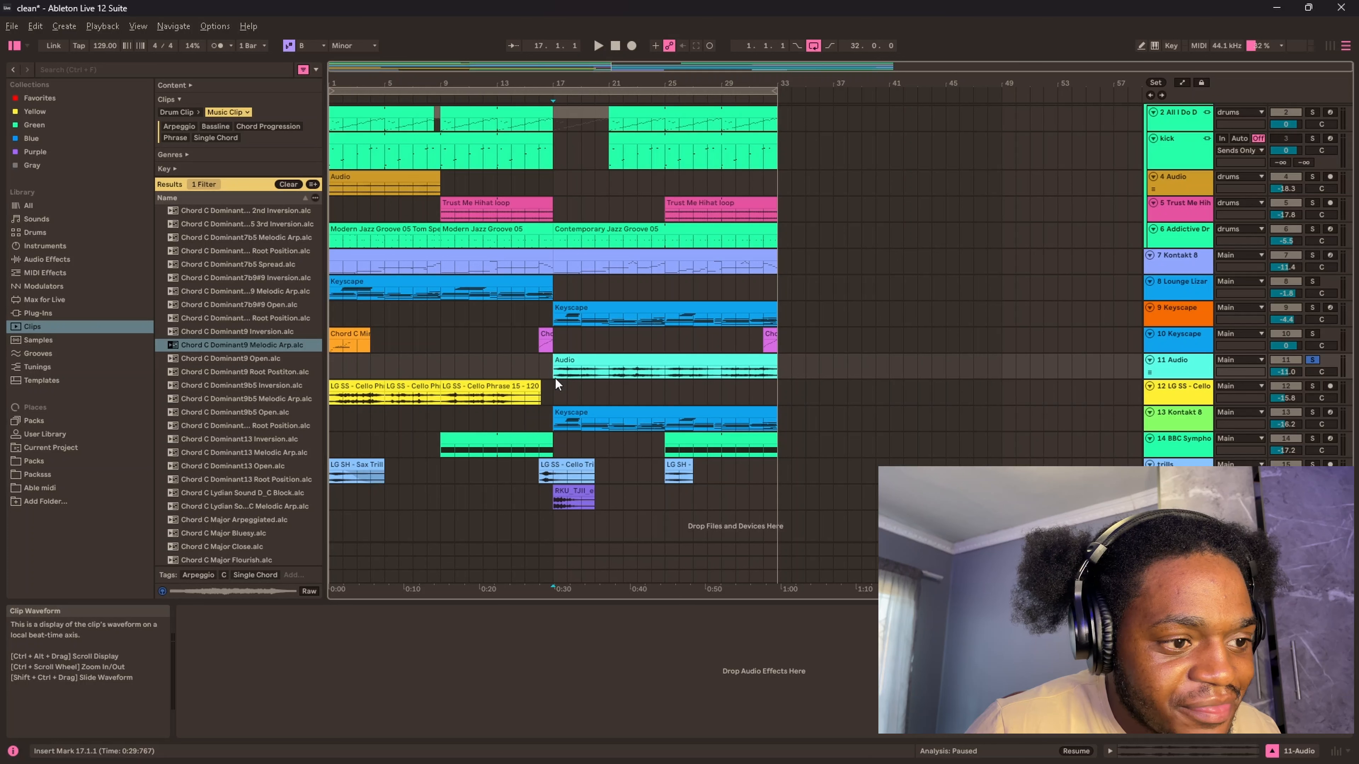
{"action": "key", "text": "space"}
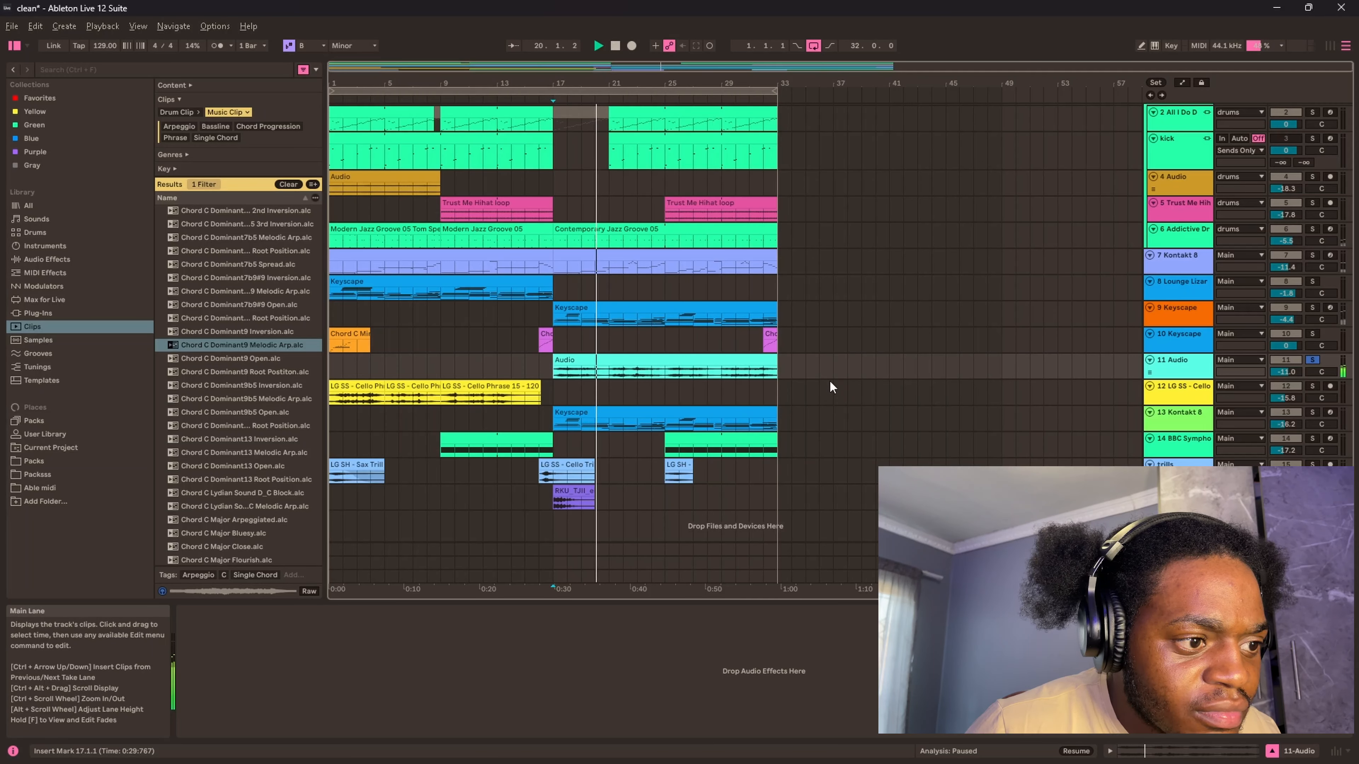
{"action": "key", "text": "space"}
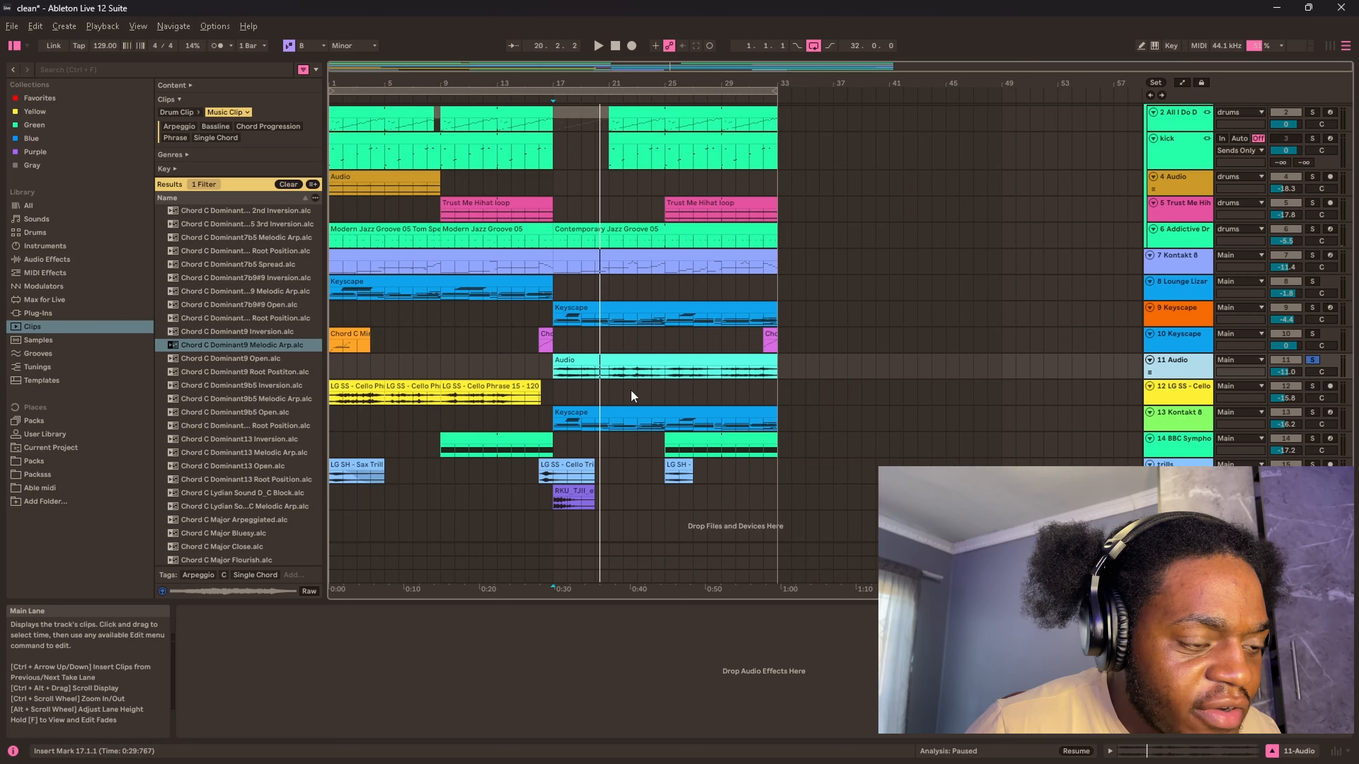
Show the Favorites collection in the browser, and play the soloed 12 LG SS - Cello track from bar 1
{"action": "left_click", "coordinate": [335, 401]}
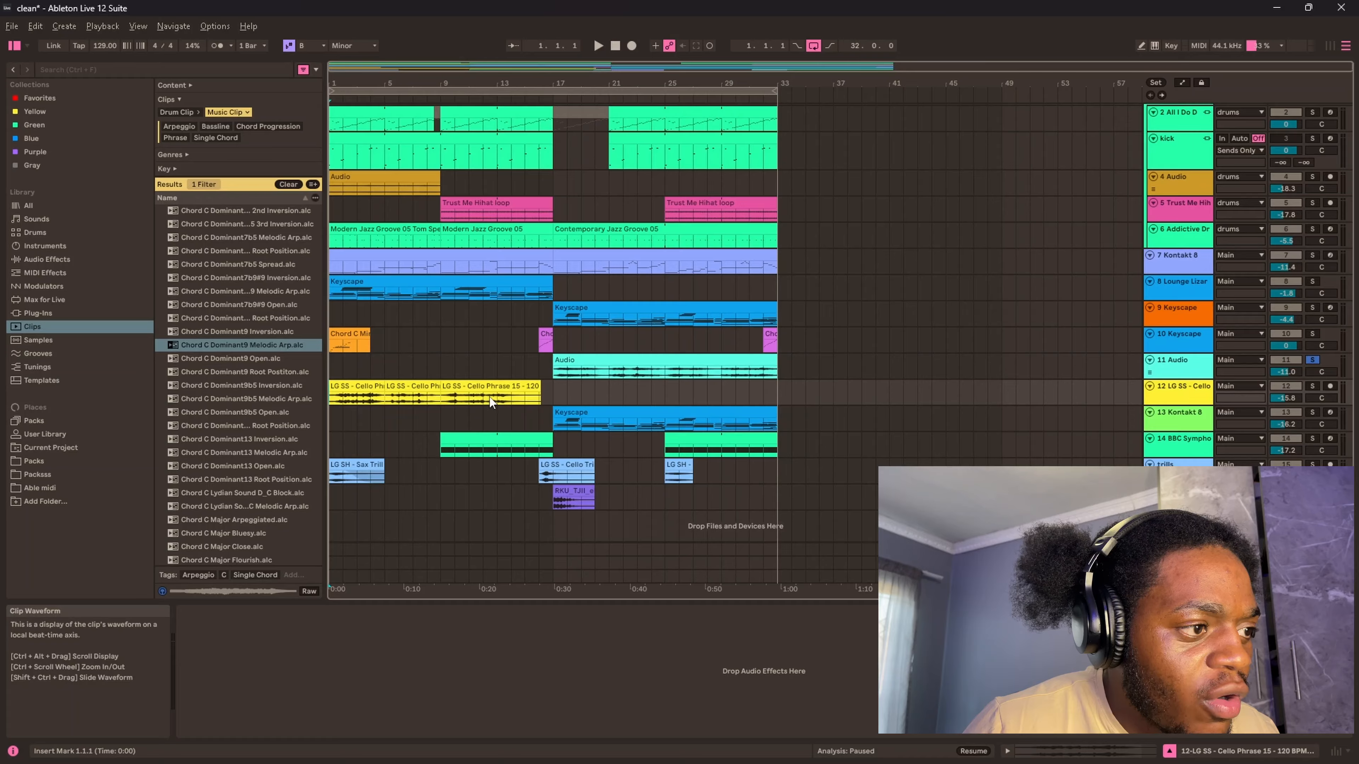
{"action": "left_click", "coordinate": [48, 97]}
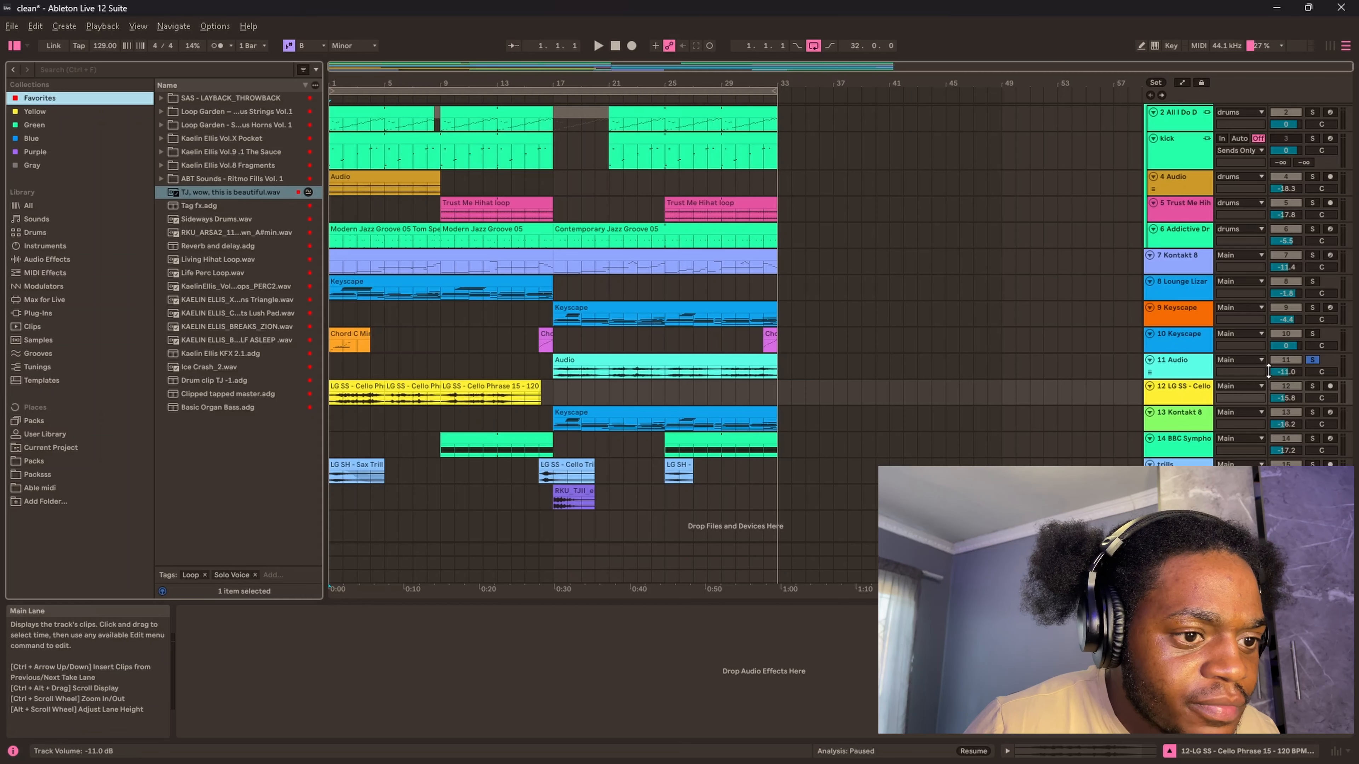
{"action": "key", "text": "space"}
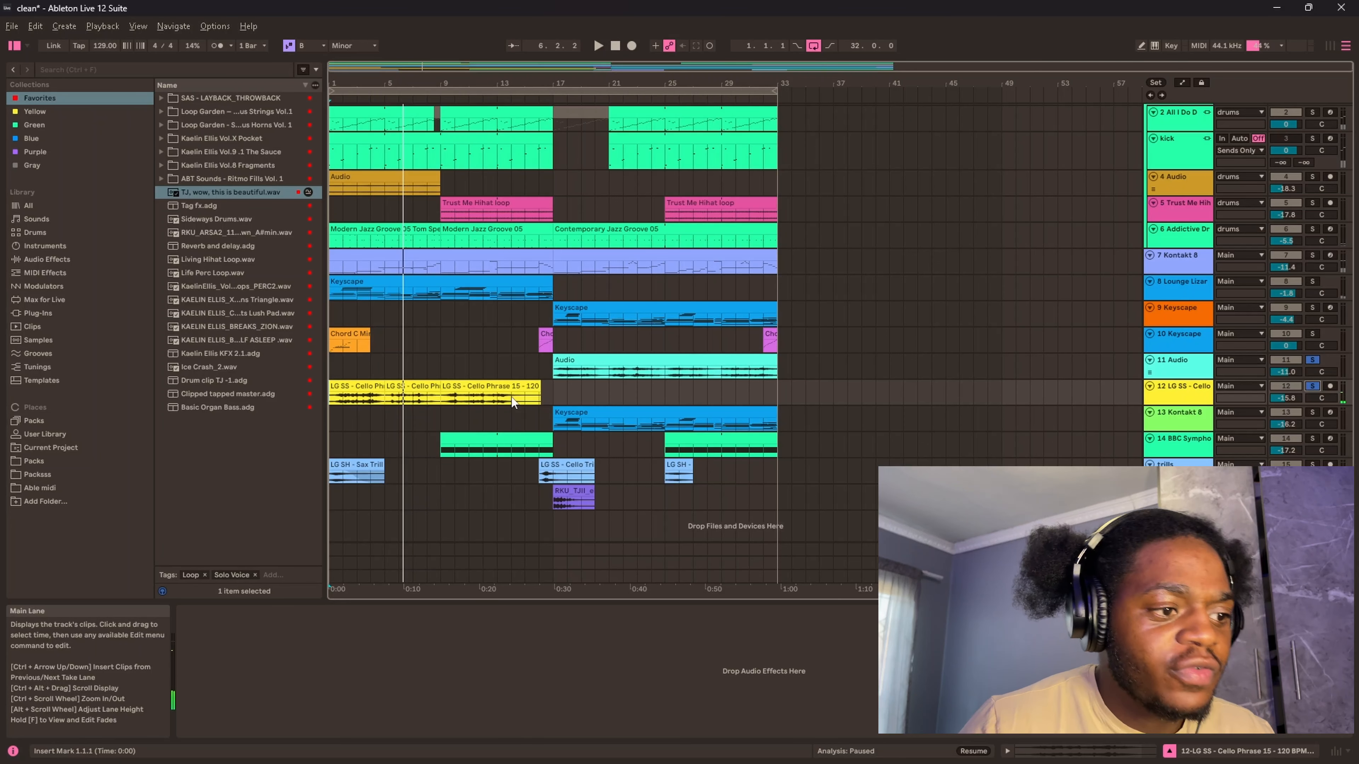
Add the 14 BBC Symphony Orchestra track to the solo and play it from bar 9
{"action": "left_click", "coordinate": [453, 450]}
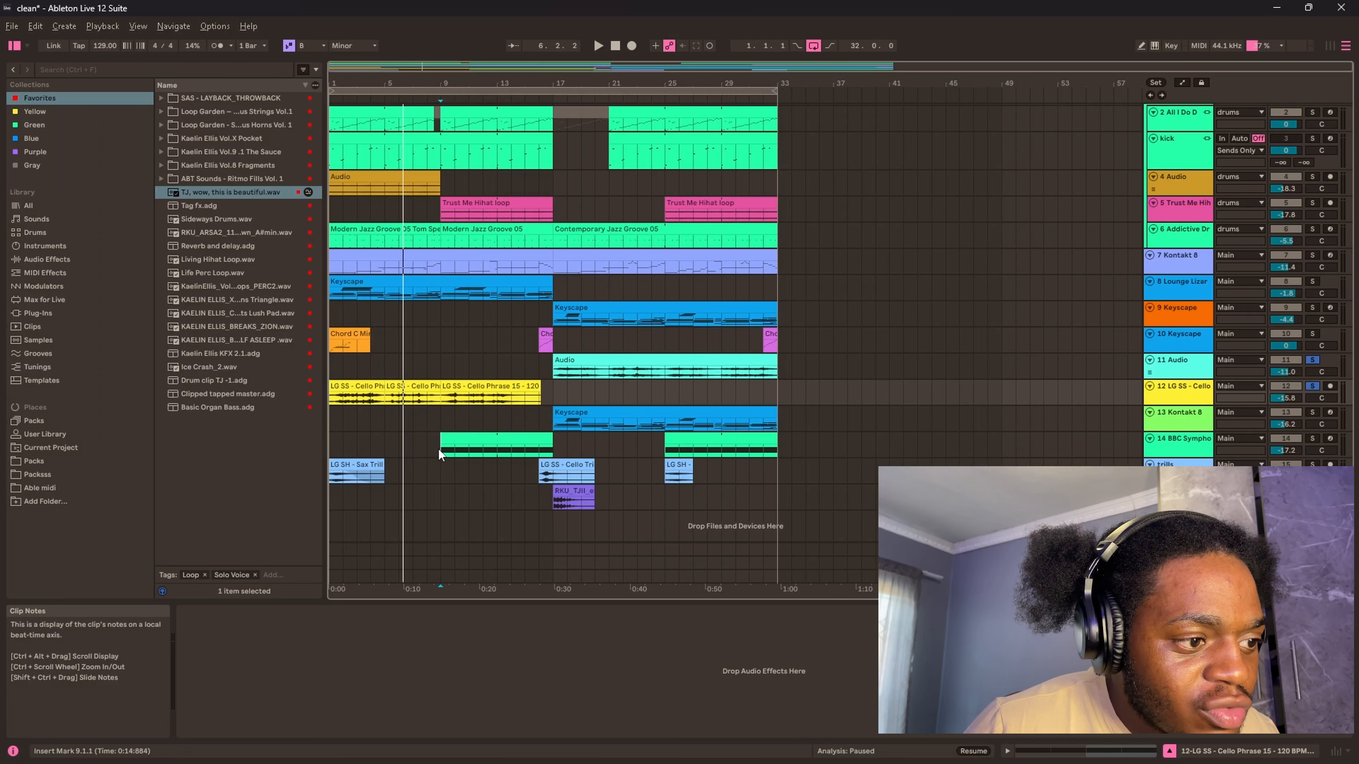
{"action": "left_click", "coordinate": [439, 450]}
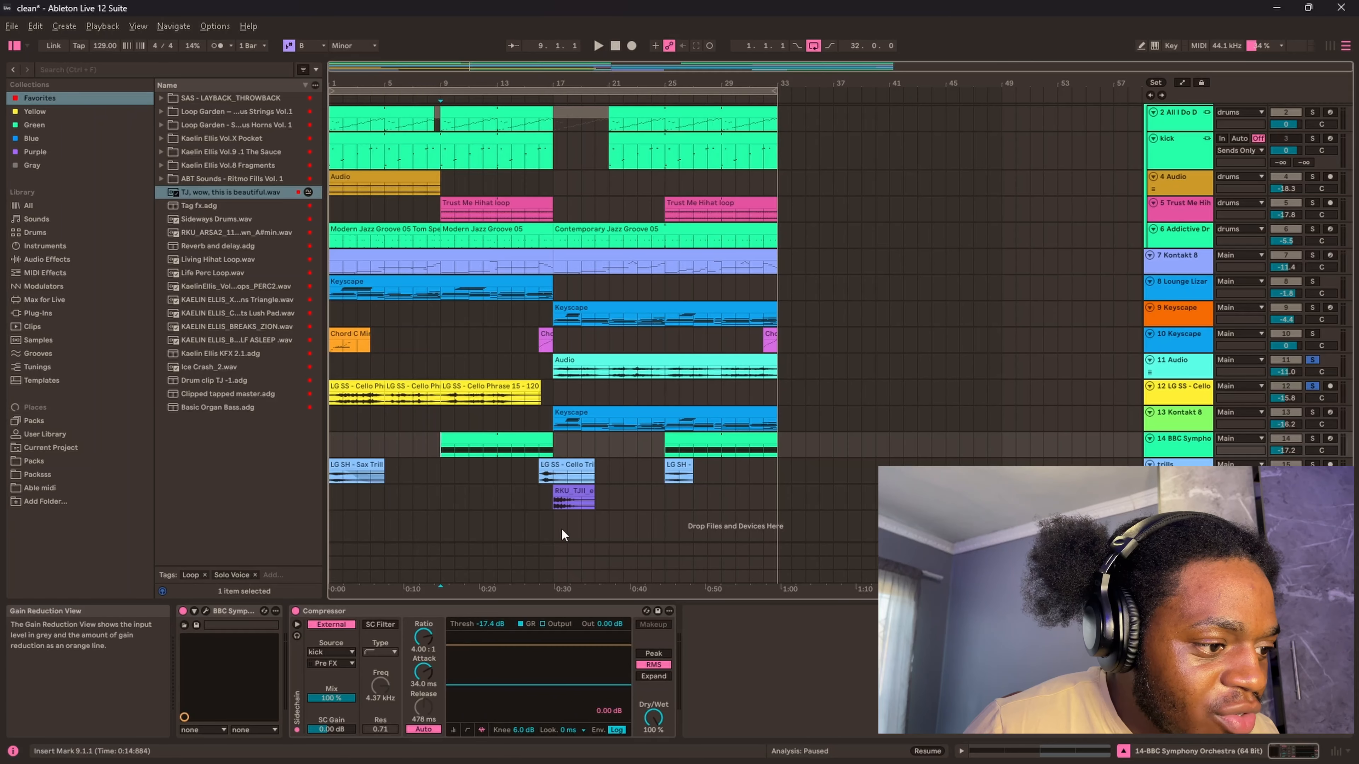
{"action": "left_click", "coordinate": [441, 441]}
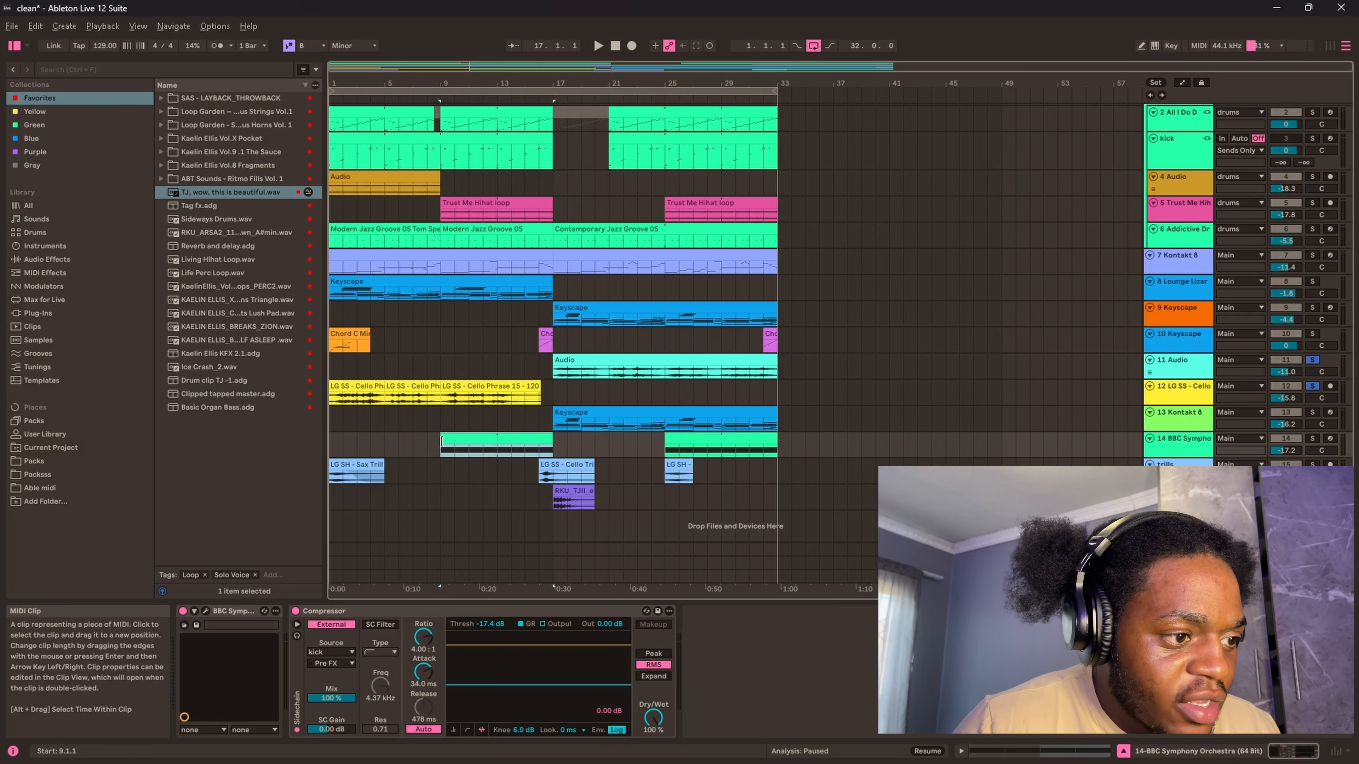
{"action": "left_click", "coordinate": [444, 451]}
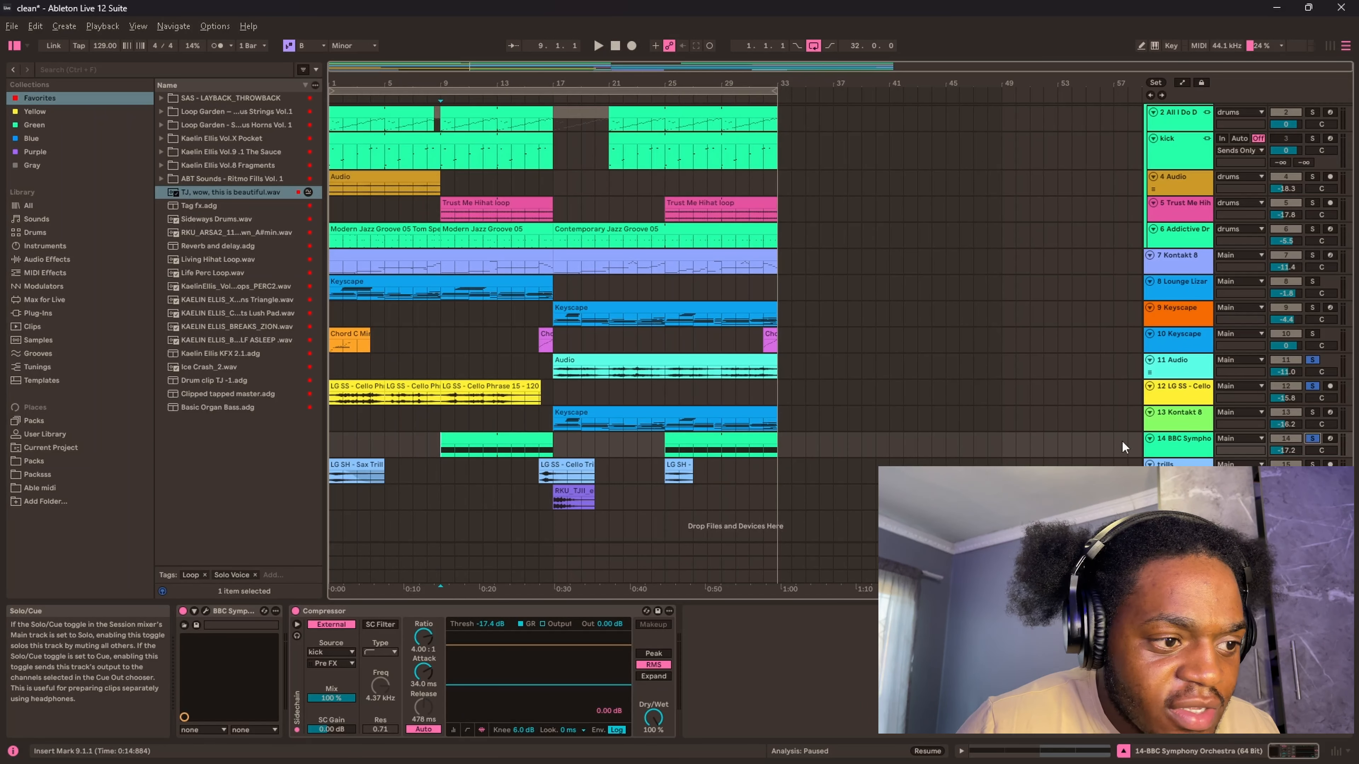
{"action": "left_click", "coordinate": [1191, 452]}
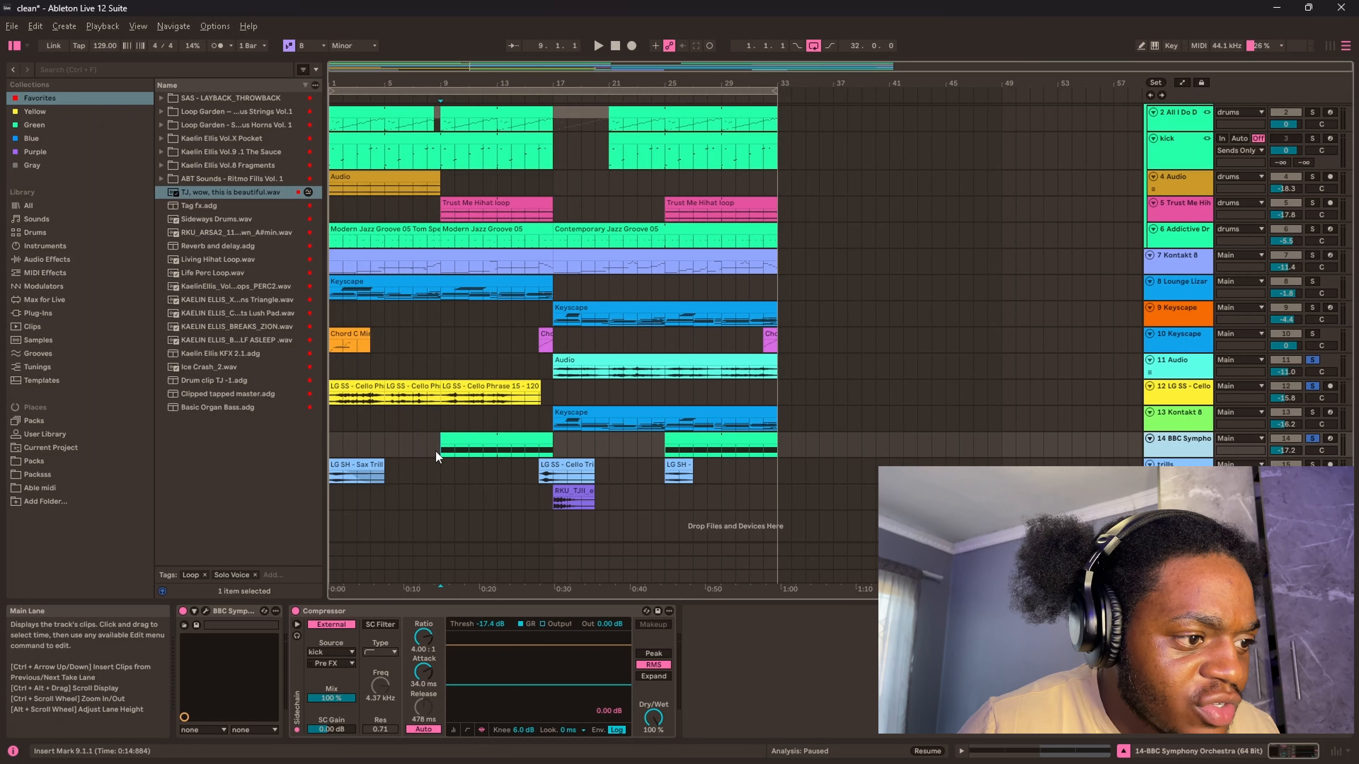
{"action": "key", "text": "space"}
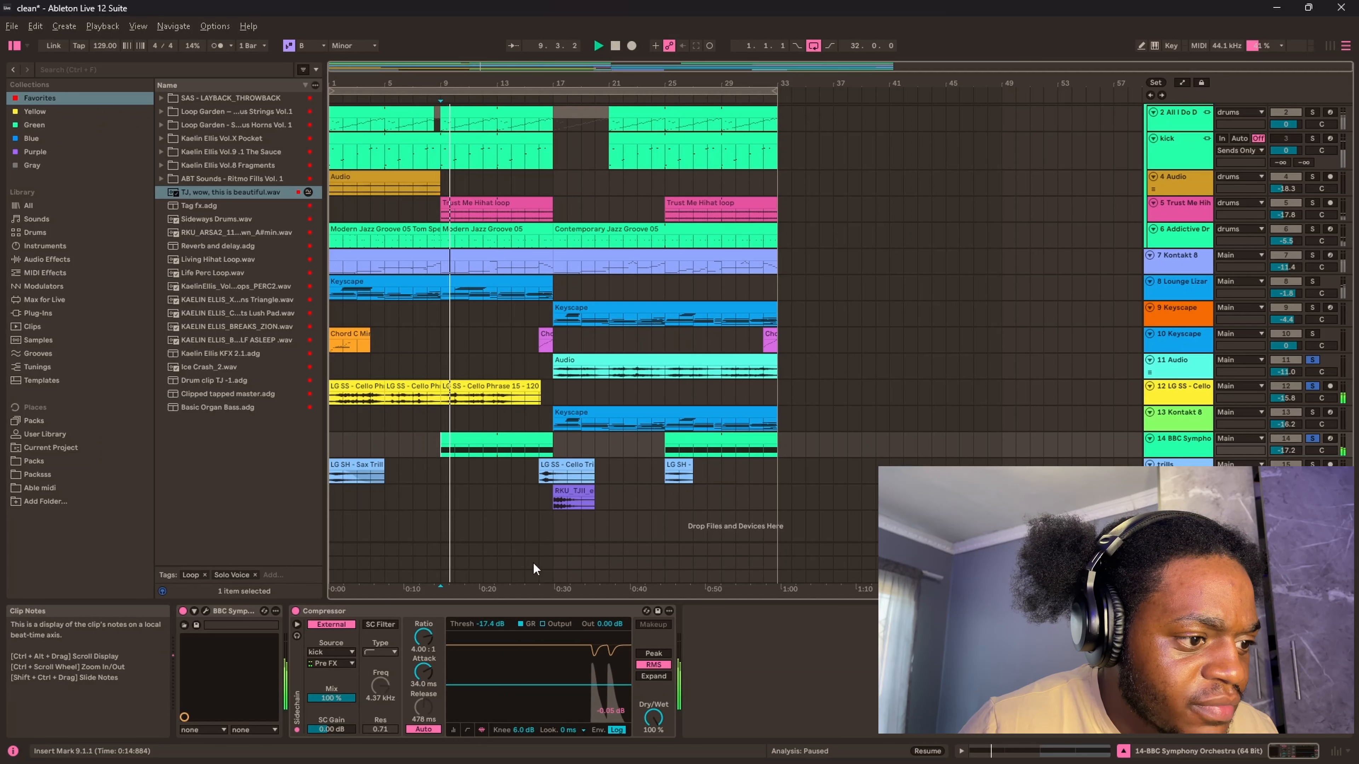
Take the 12 LG SS - Cello and 11 Audio tracks out of solo, and stop playback
{"action": "left_click", "coordinate": [1311, 386]}
{"action": "left_click", "coordinate": [1312, 360]}
{"action": "key", "text": "space"}
Place the insert marker at bar 17 on the 13 Kontakt 8 track and open its Kontakt 8 window
{"action": "left_click", "coordinate": [554, 423]}
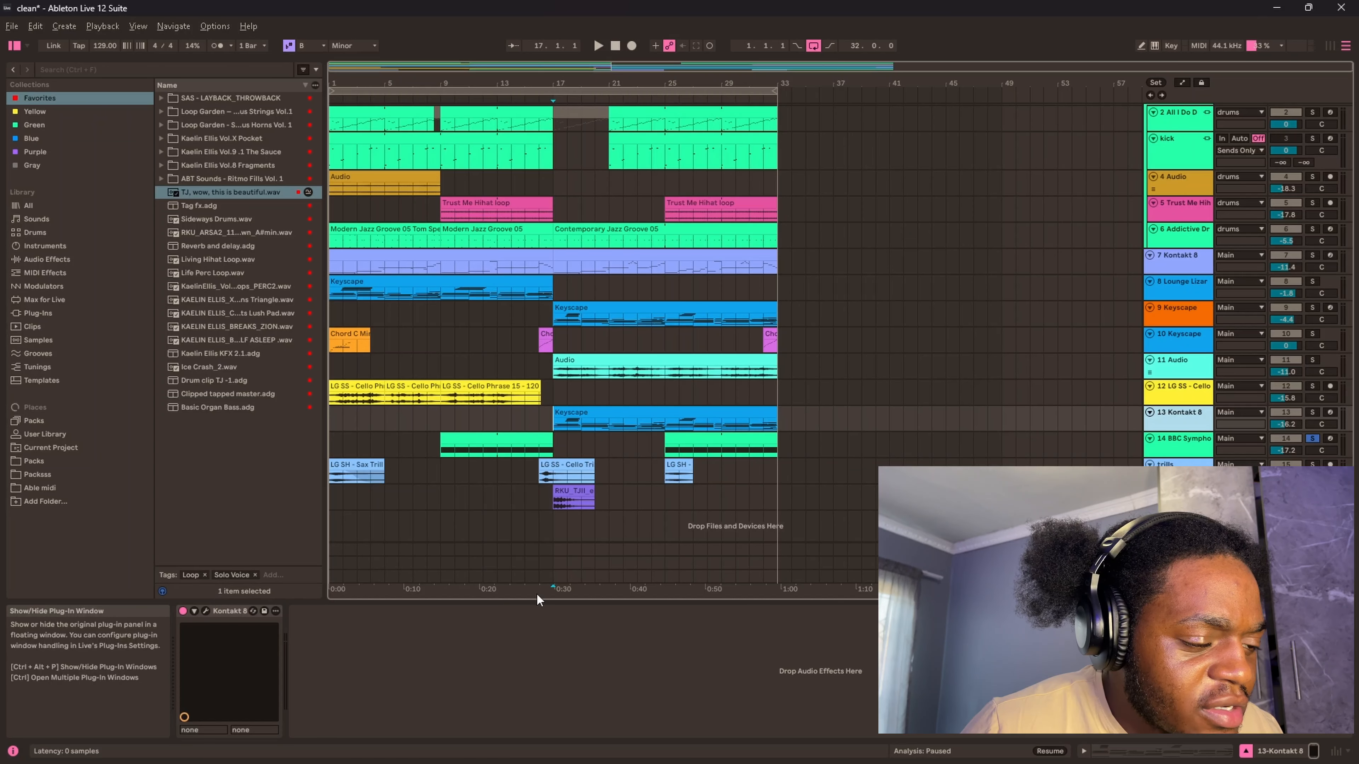
{"action": "key", "text": "ctrl+alt+p"}
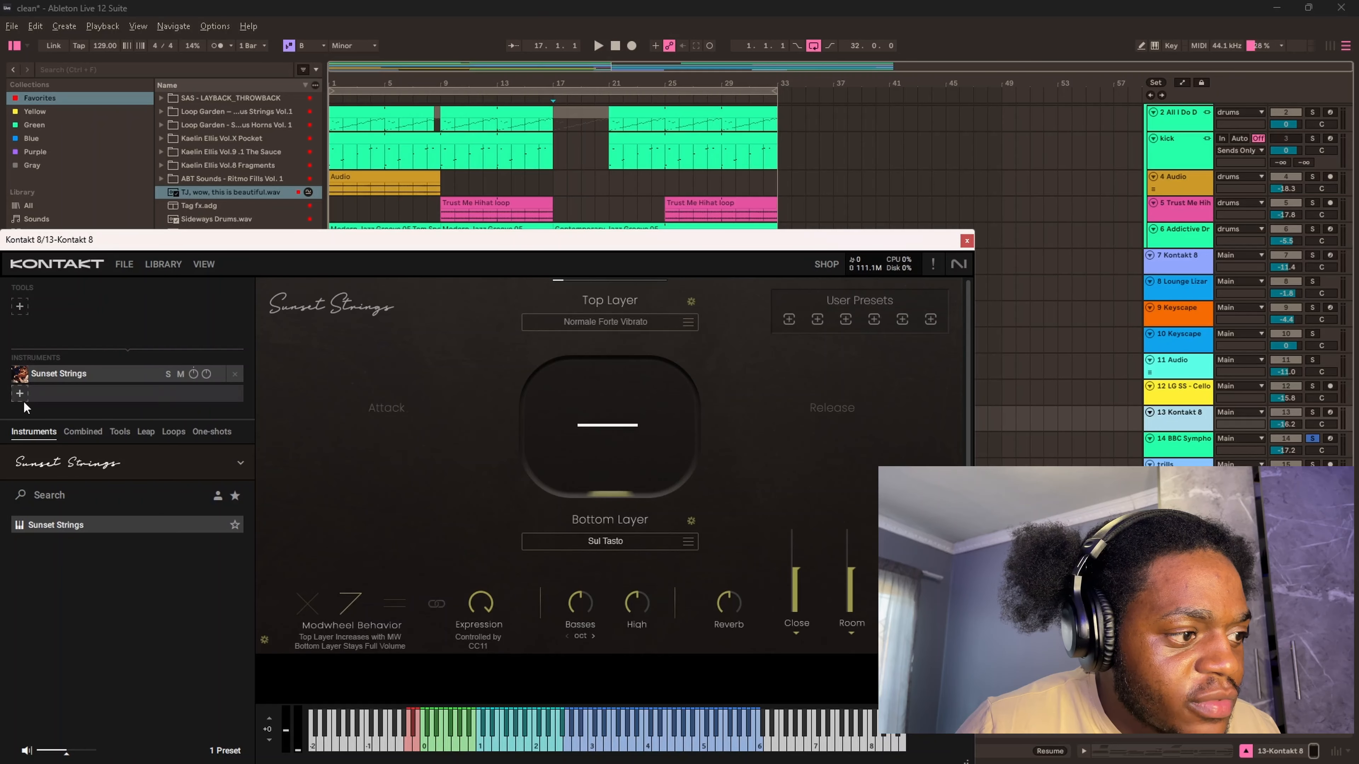
Close the Kontakt 8 window and place the insert marker at bar 9 on the 14 BBC Symphony Orchestra track
{"action": "left_click", "coordinate": [966, 241]}
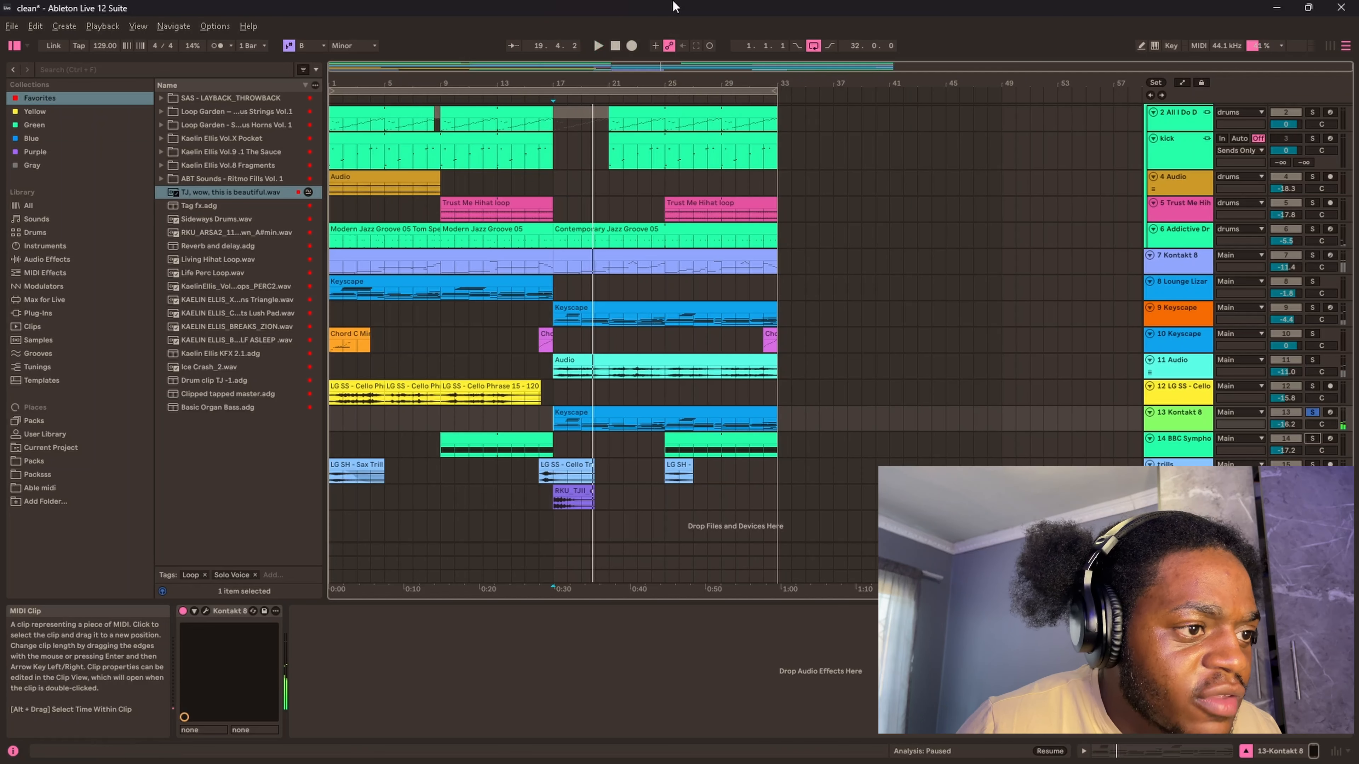
{"action": "left_click", "coordinate": [440, 458]}
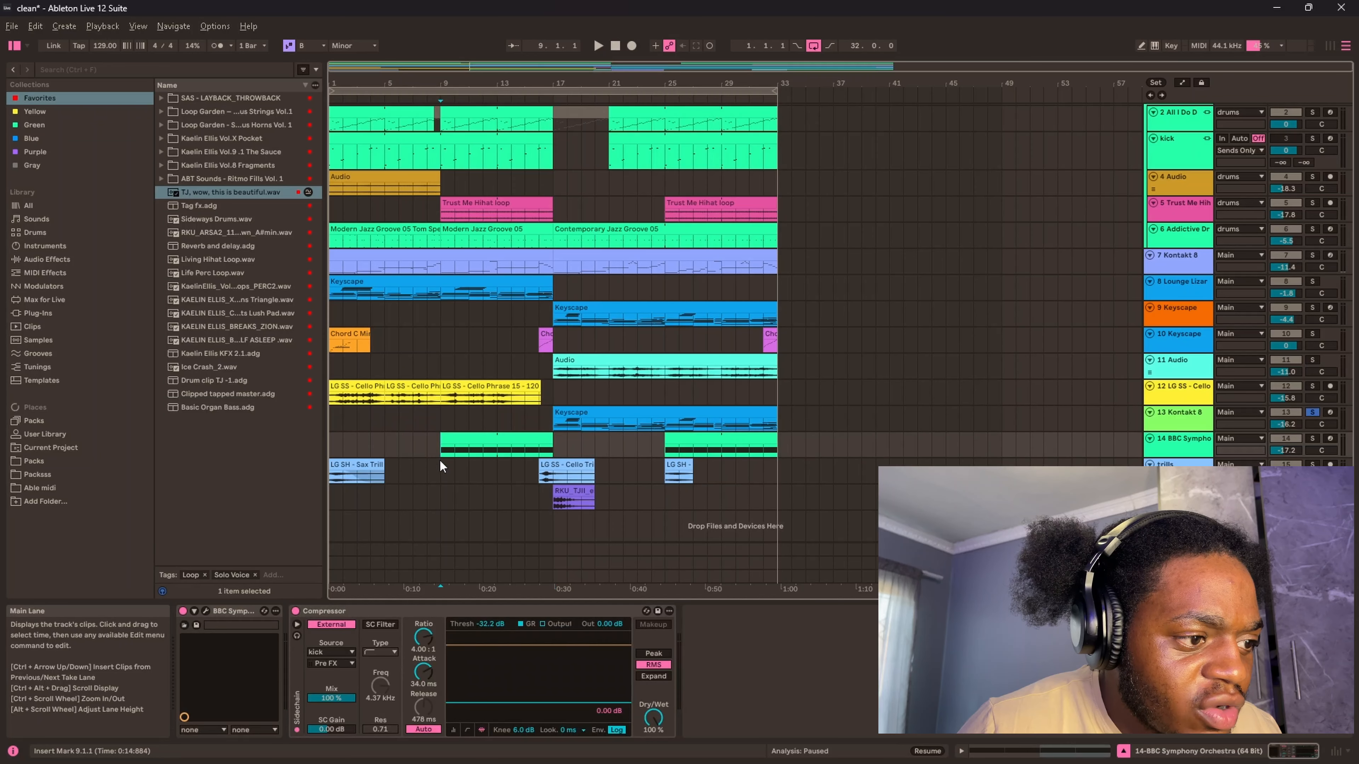
Solo the trills track and play its three clips from bars 1, 16 and 25
{"action": "left_click", "coordinate": [336, 481]}
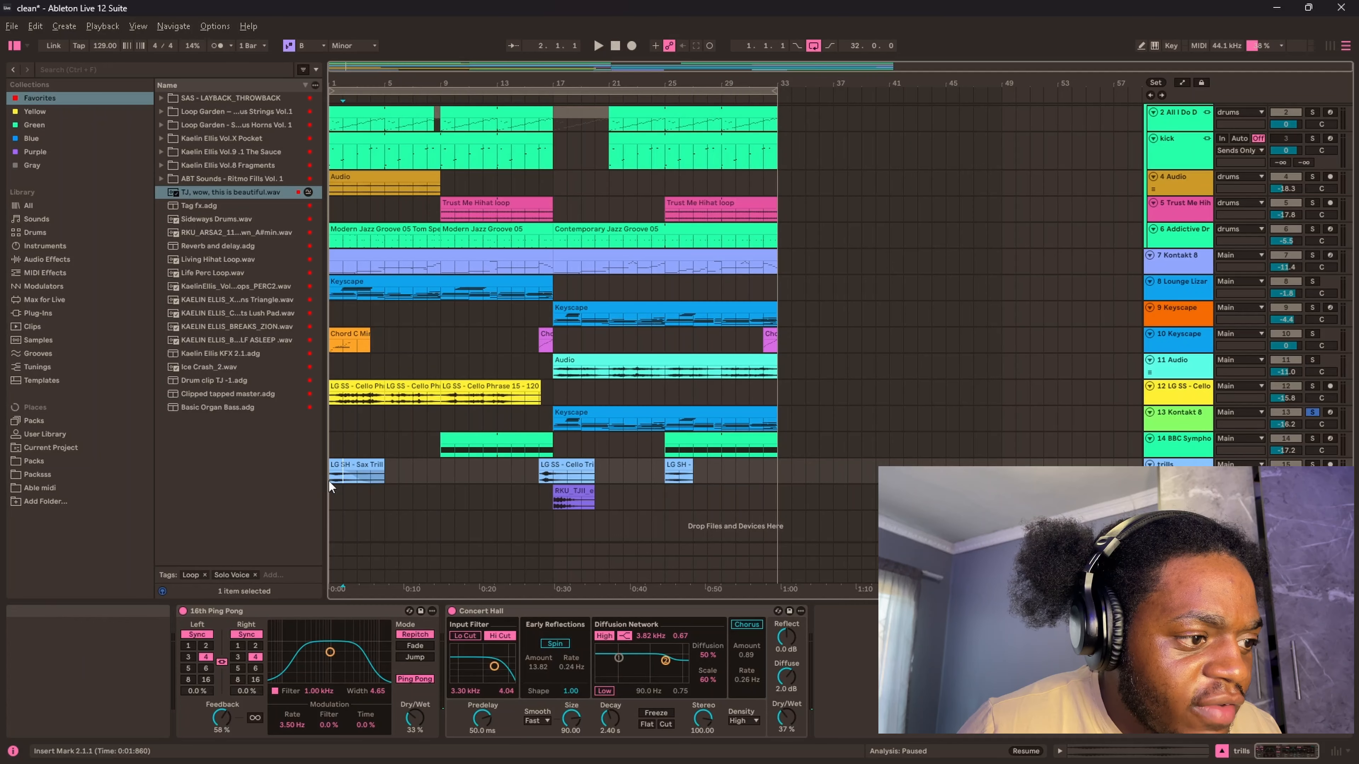
{"action": "left_click", "coordinate": [1229, 432]}
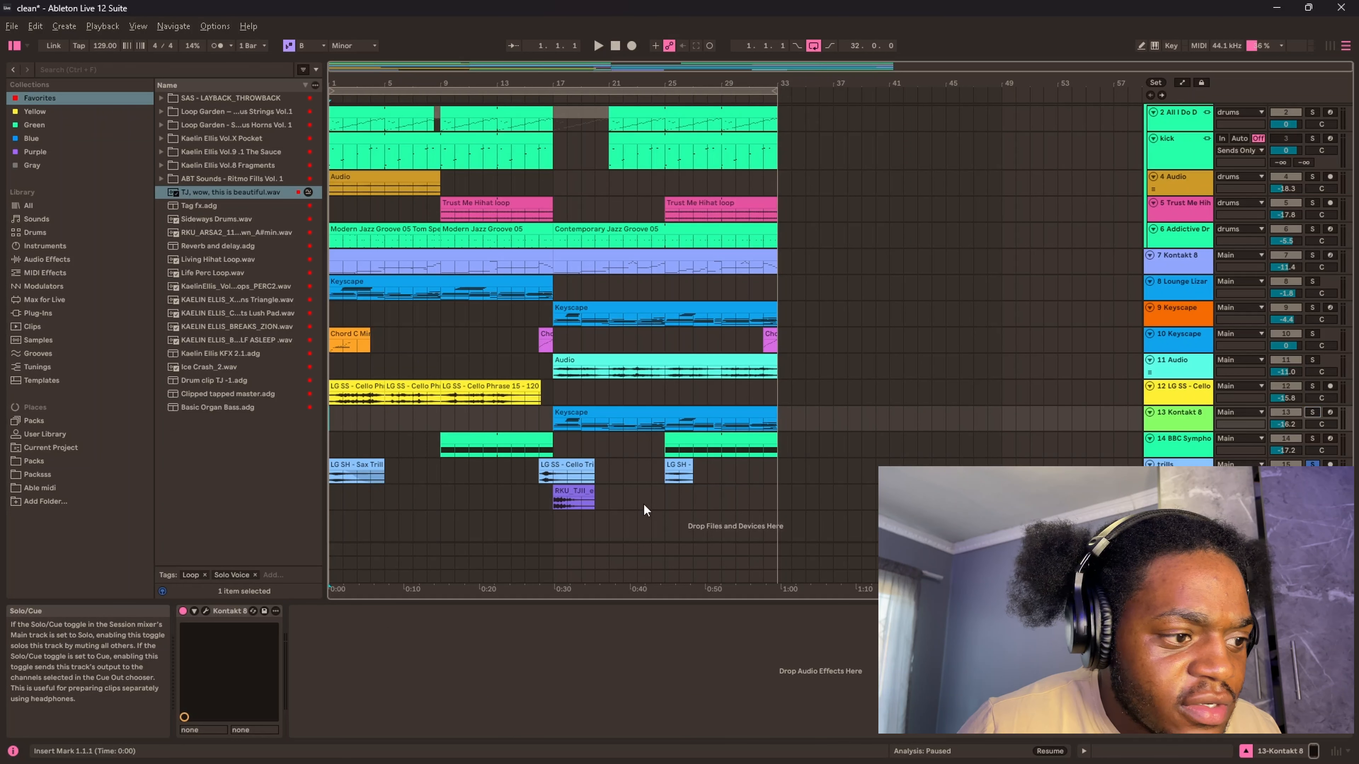
{"action": "key", "text": "space"}
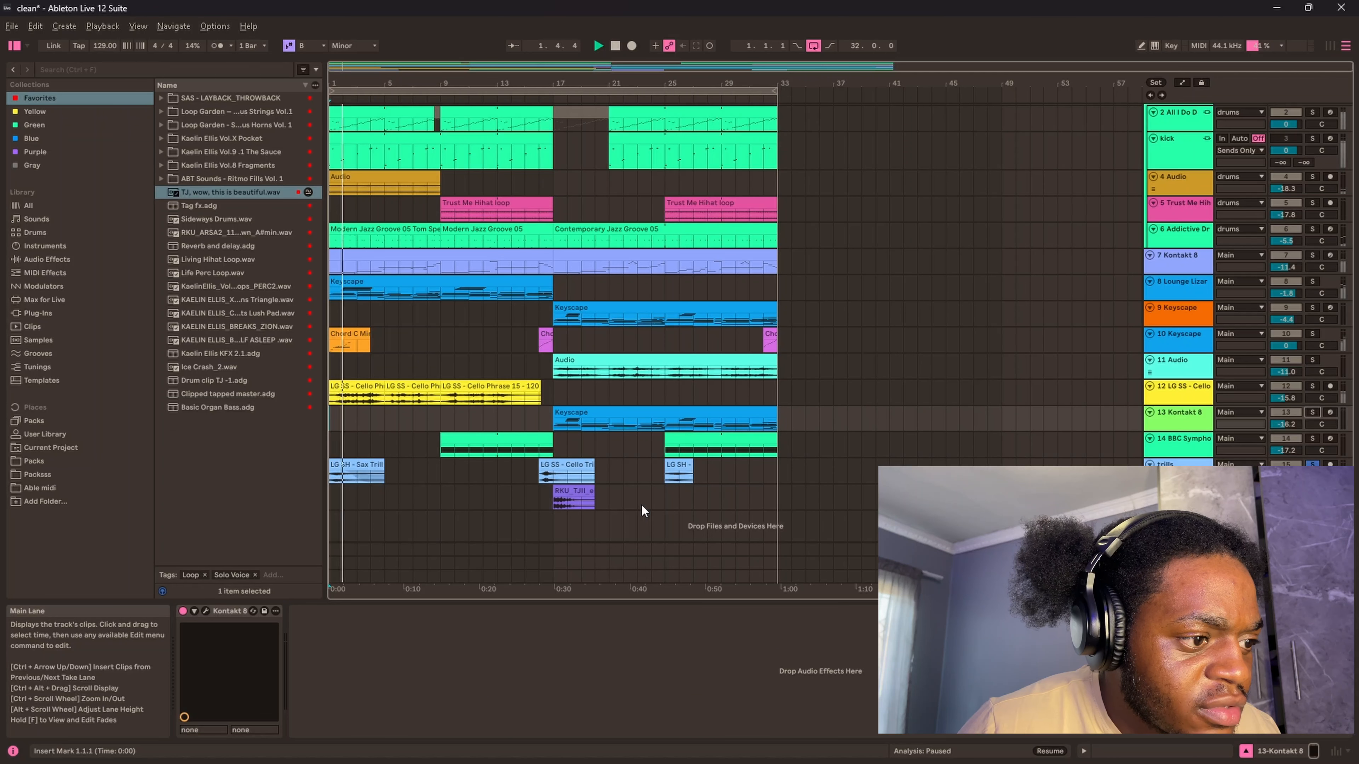
{"action": "left_click", "coordinate": [540, 475]}
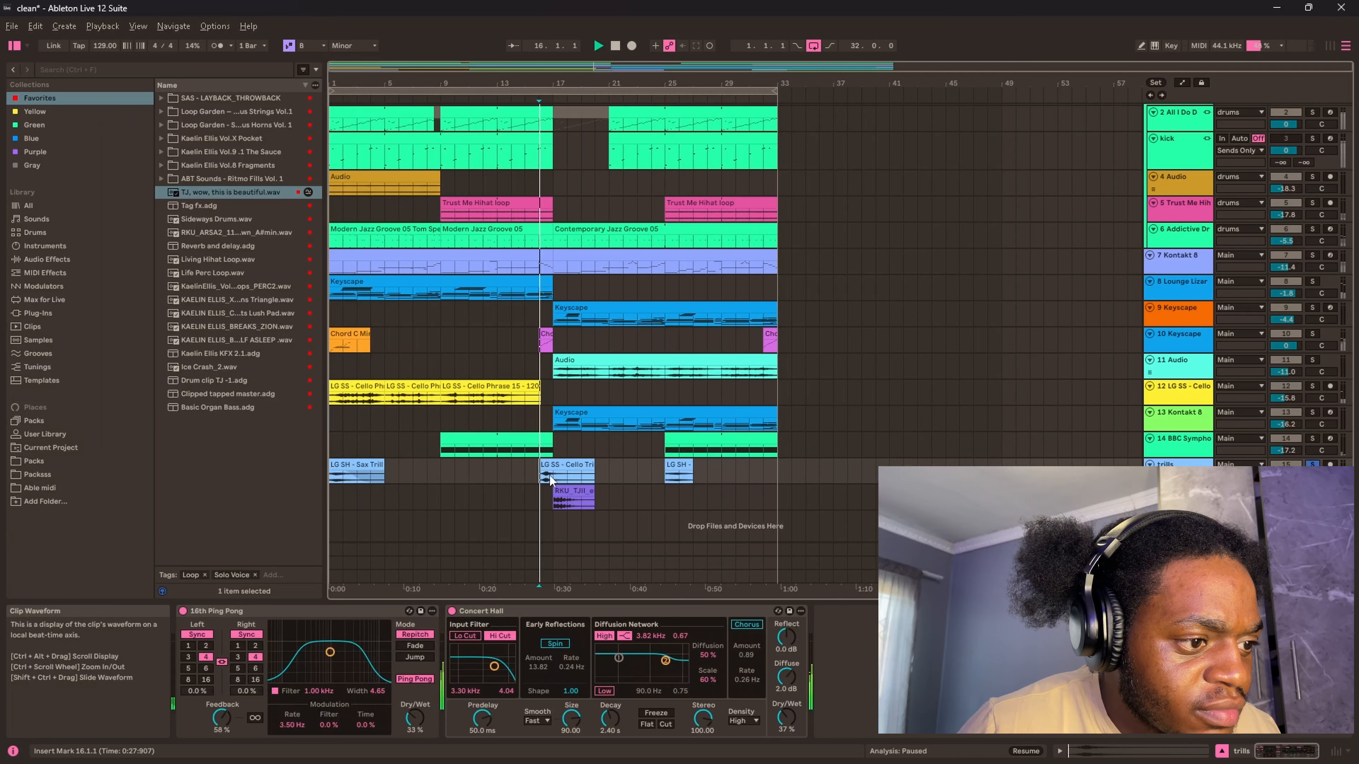
{"action": "left_click", "coordinate": [663, 475]}
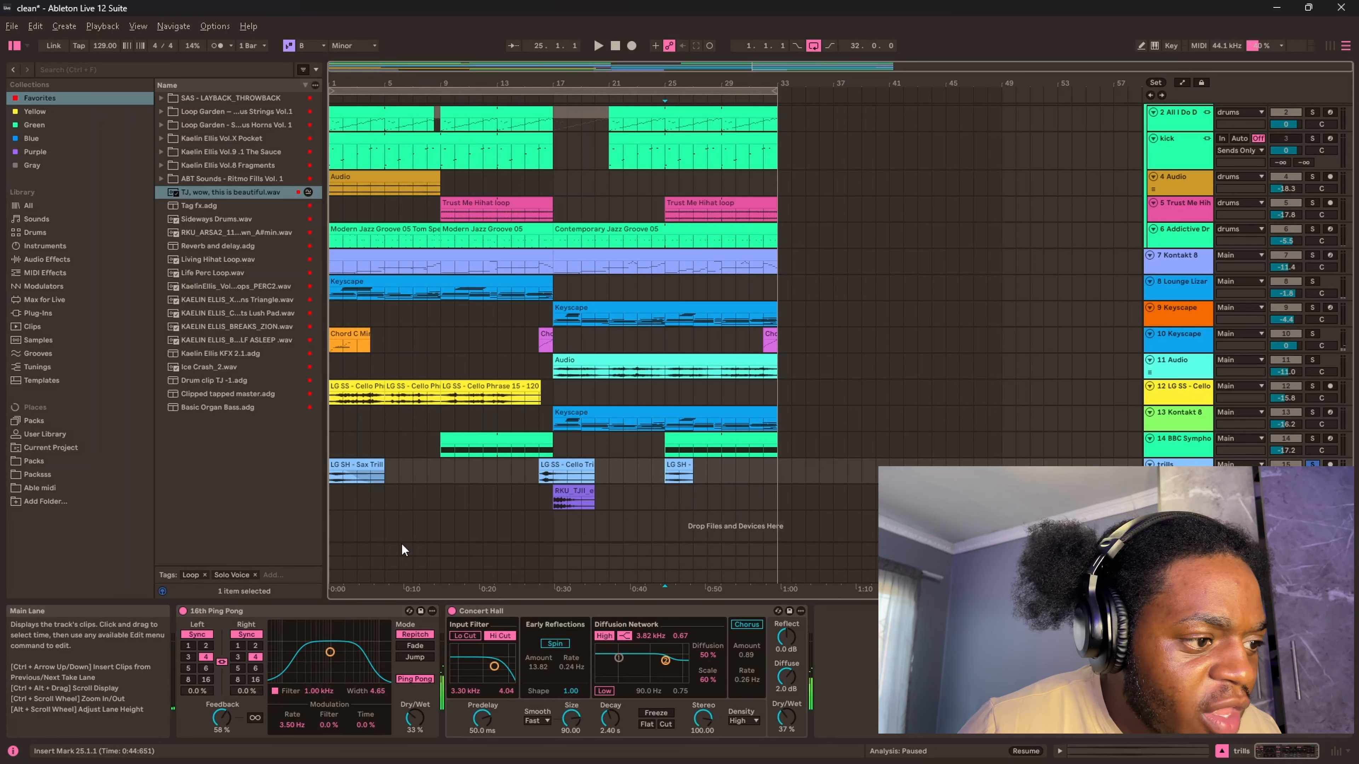
Enlarge the trills track, examine the audio and pitch settings of its LG SH - Sax Trill 10 clip, and return to the arrangement
{"action": "left_click", "coordinate": [363, 467]}
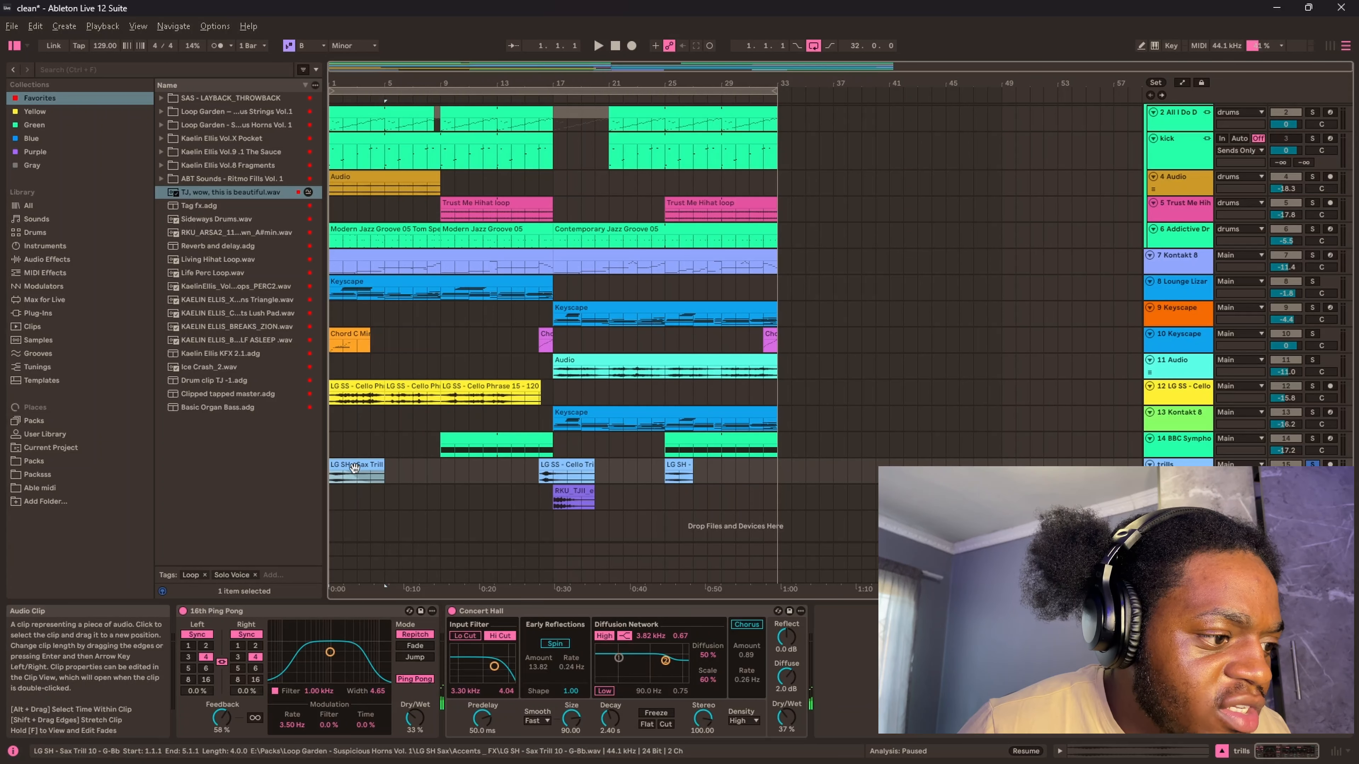
{"action": "scroll", "coordinate": [356, 471], "scroll_direction": "up", "scroll_amount": 4}
{"action": "scroll", "coordinate": [354, 471], "scroll_direction": "down", "scroll_amount": 4}
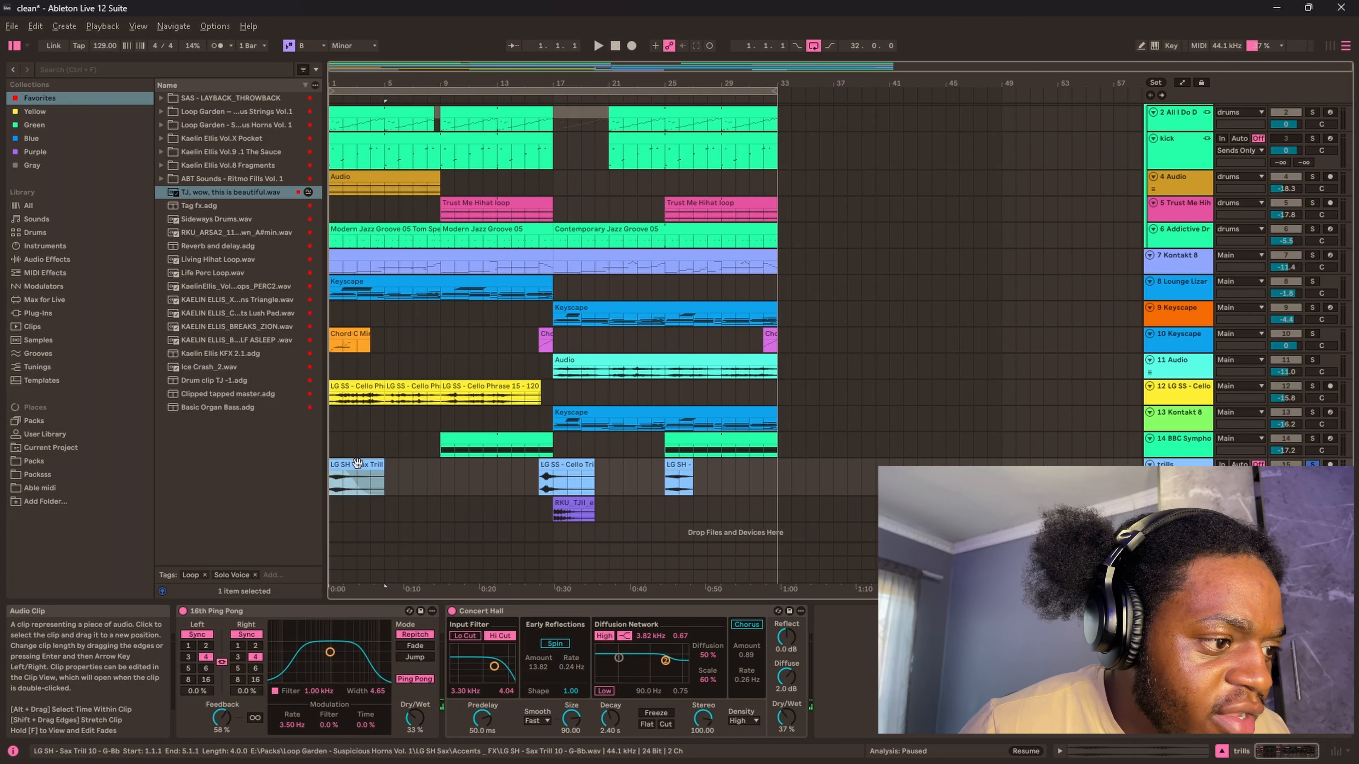
{"action": "double_click", "coordinate": [358, 464]}
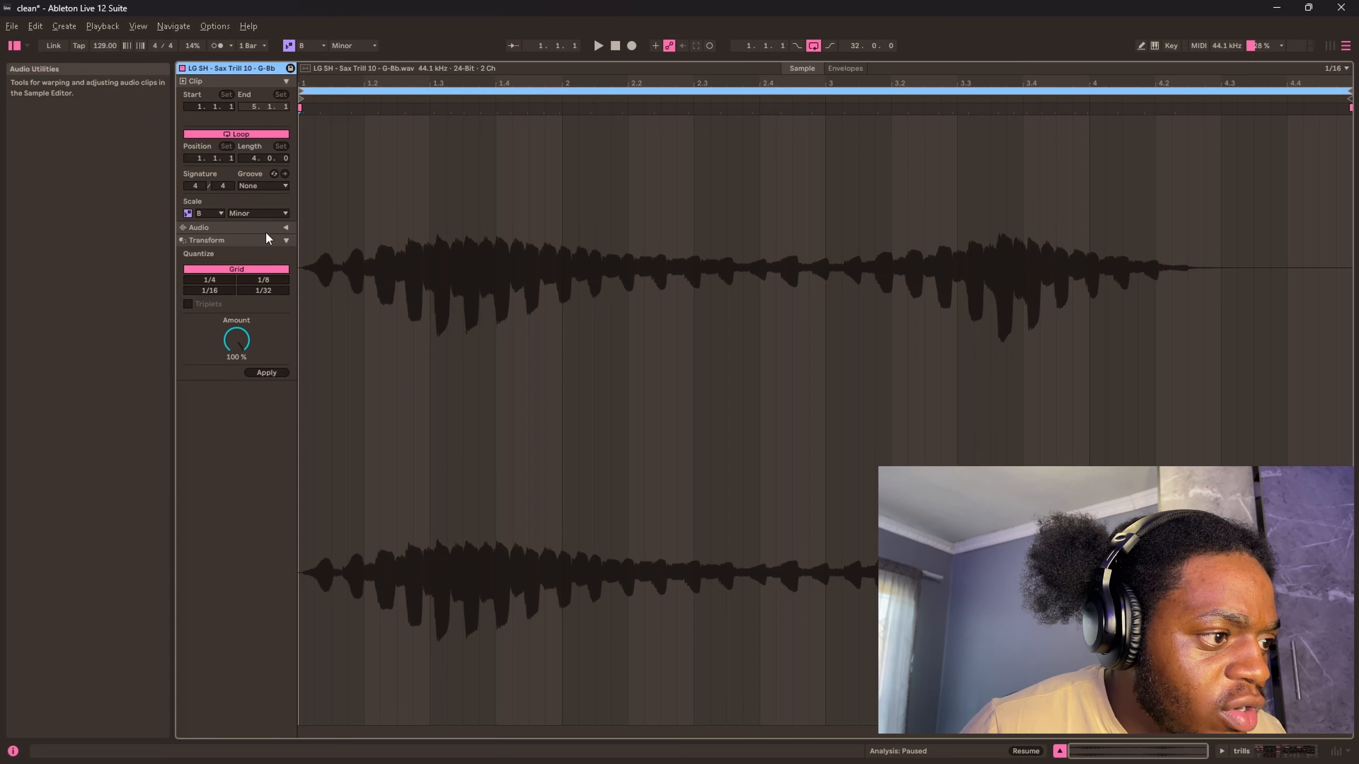
{"action": "left_click", "coordinate": [285, 228]}
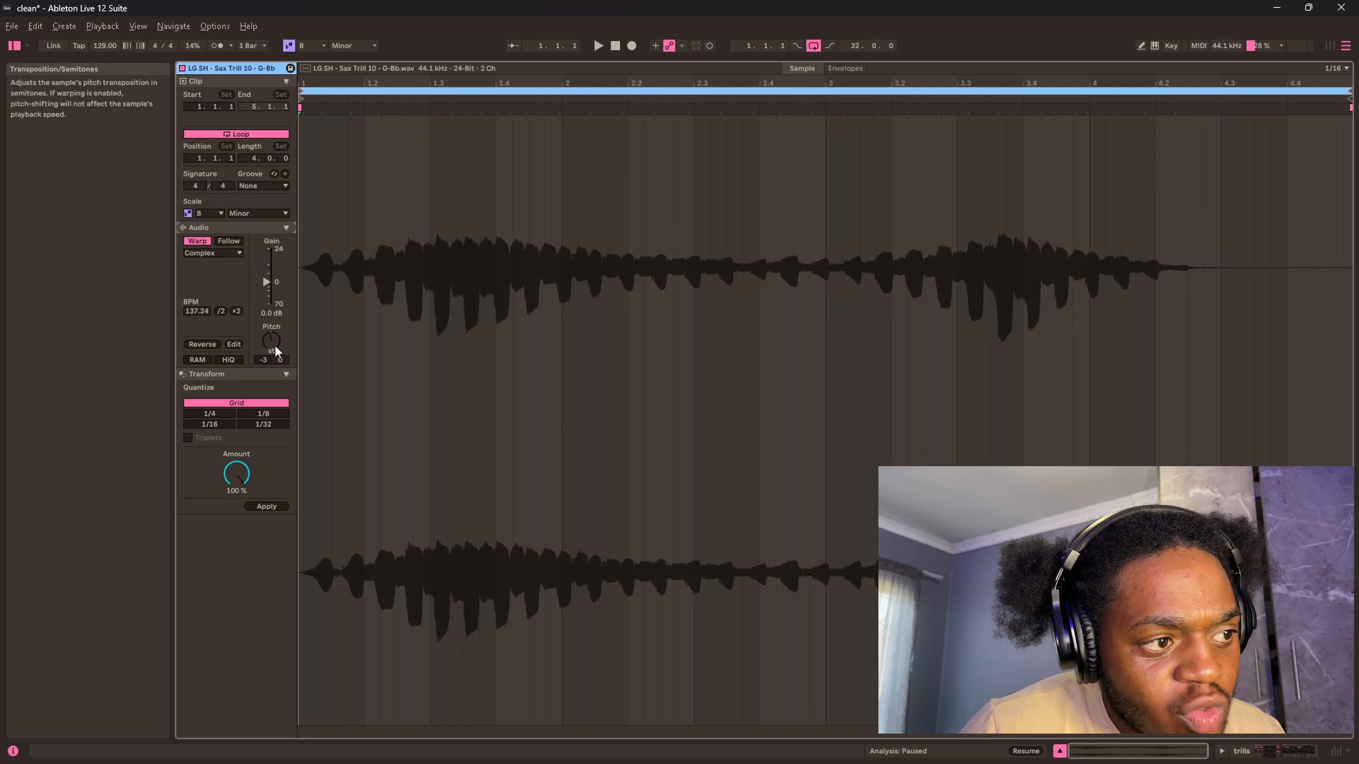
{"action": "key", "text": "shift+Tab"}
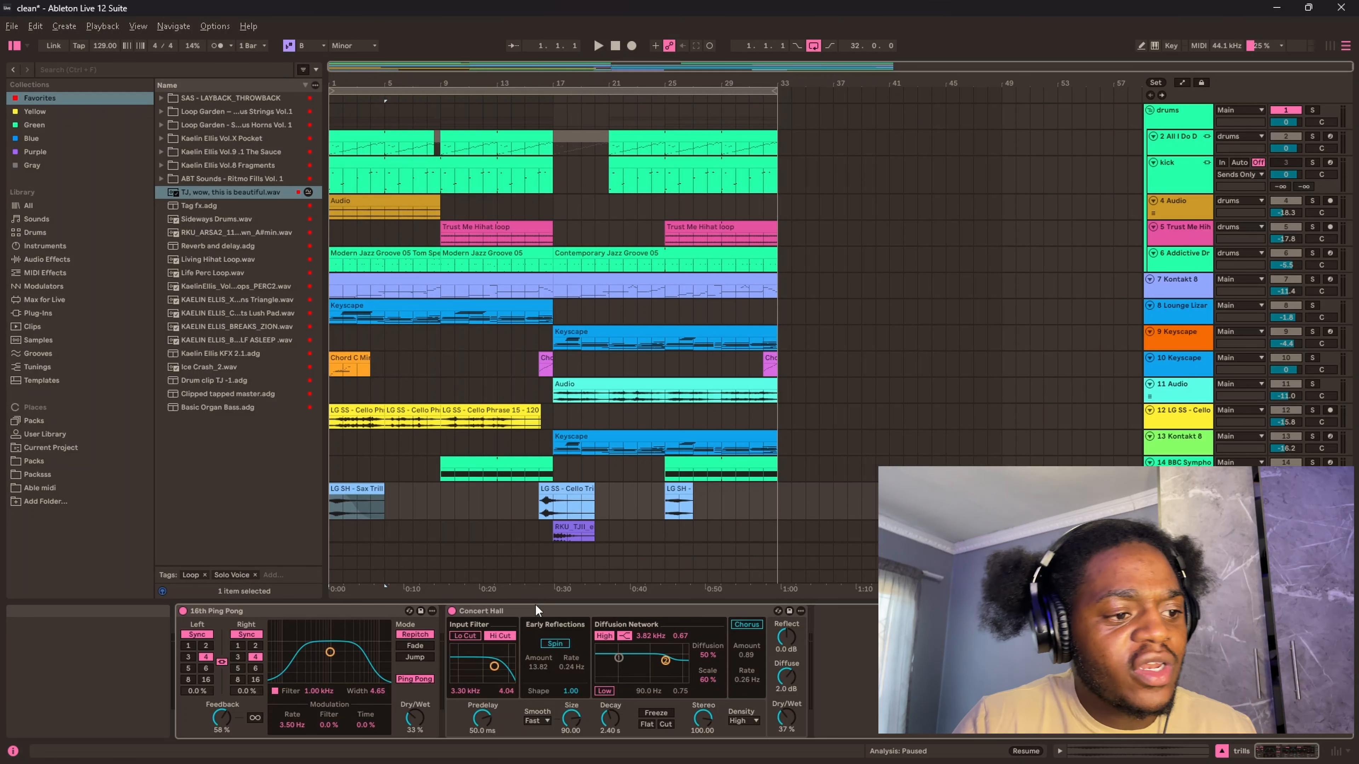
Play the RKU_TJII electric guitar effect clip on track 16 from bar 17
{"action": "scroll", "coordinate": [578, 514], "scroll_direction": "down", "scroll_amount": 1}
{"action": "left_click", "coordinate": [580, 491]}
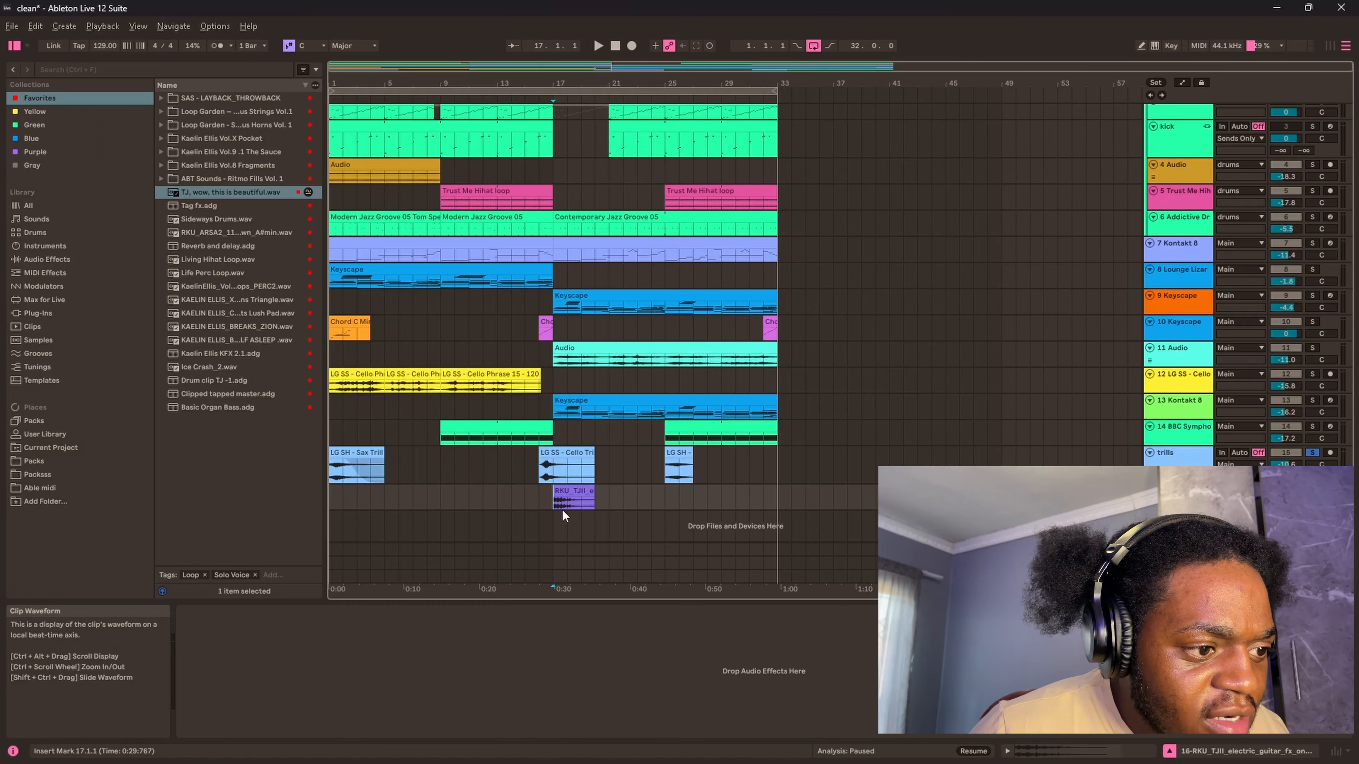
{"action": "key", "text": "space"}
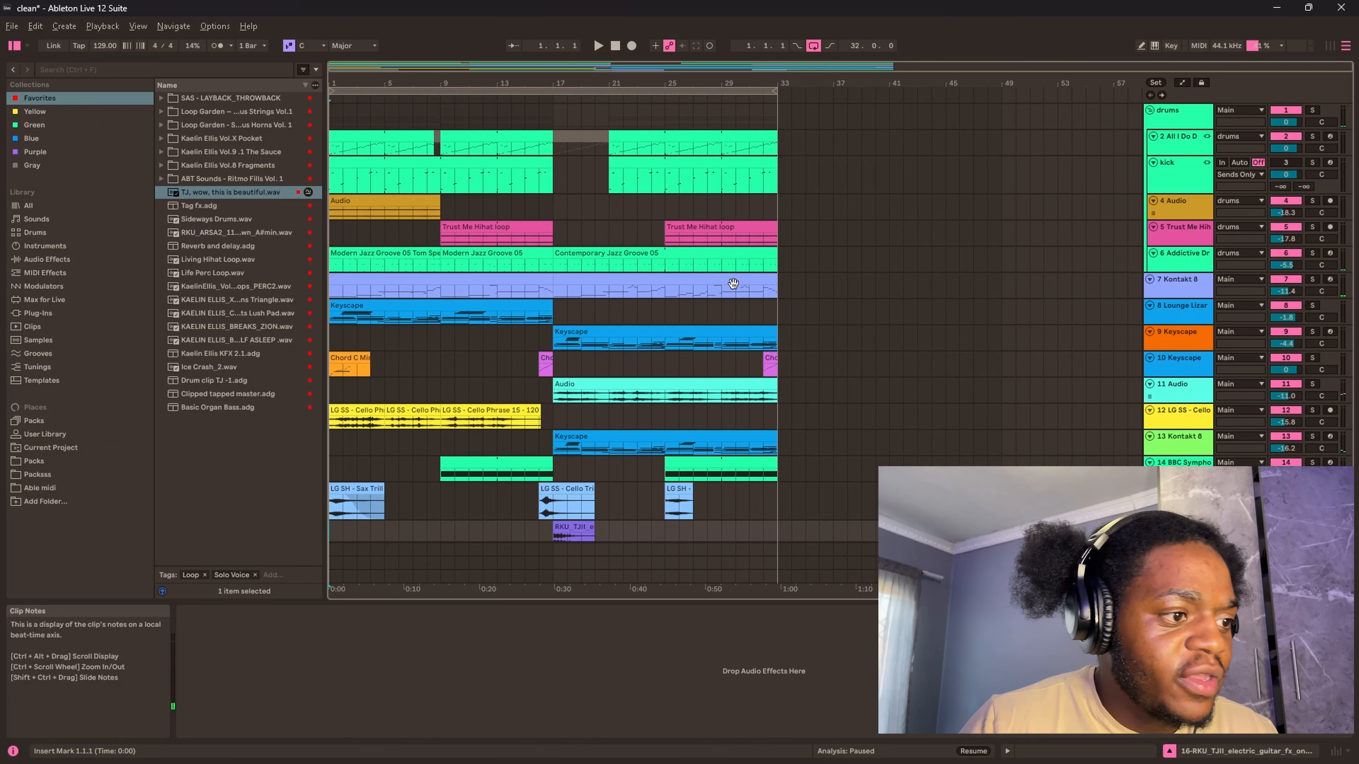
Play the full arrangement from bar 1, with the browser hidden and the view following playback
{"action": "key", "text": "space"}
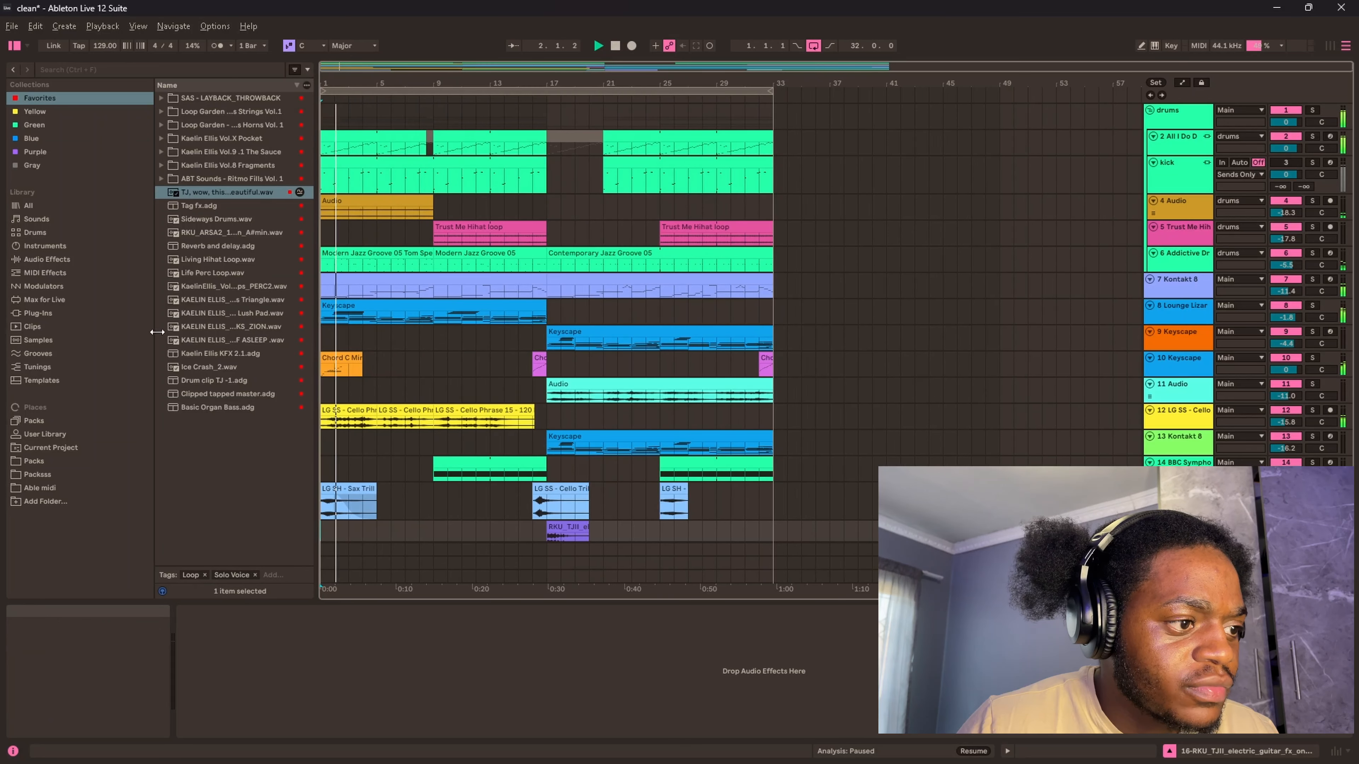
{"action": "key", "text": "ctrl+alt+b"}
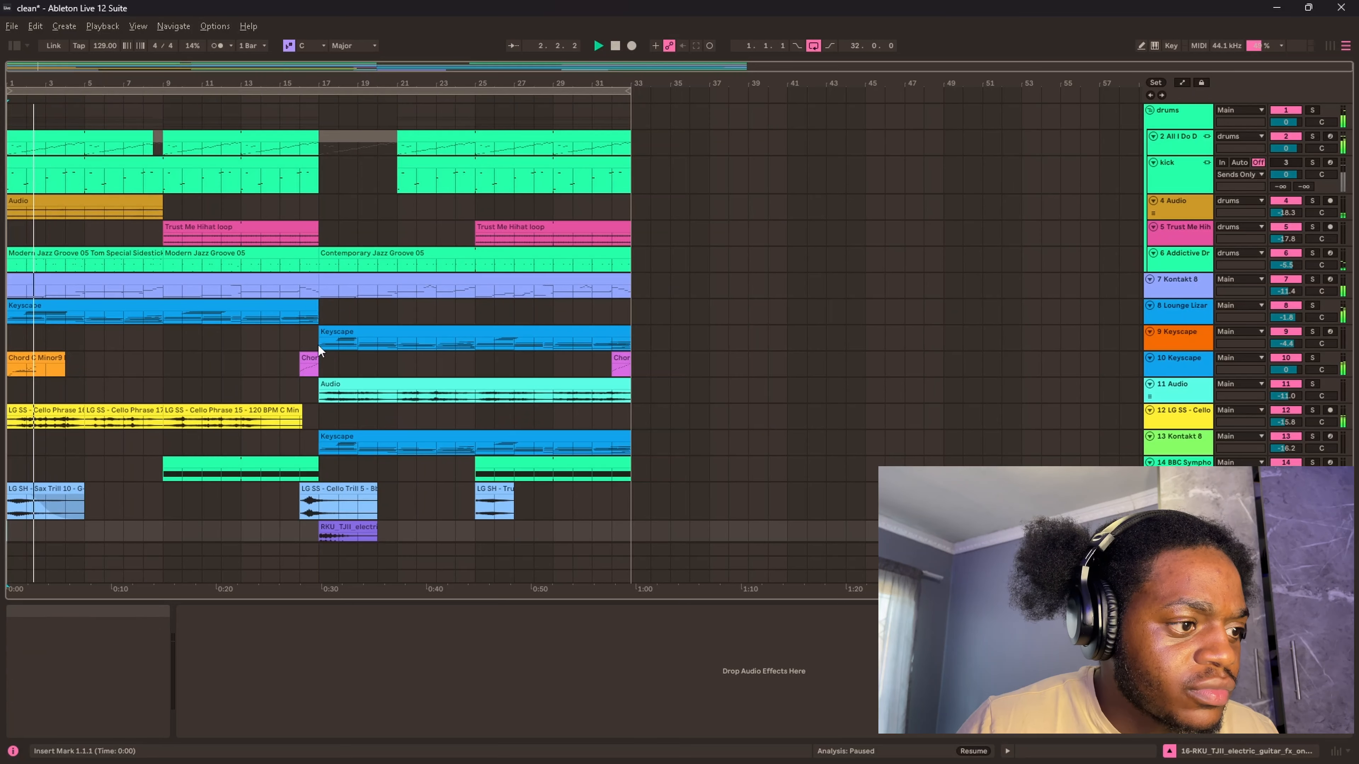
{"action": "left_click", "coordinate": [516, 45]}
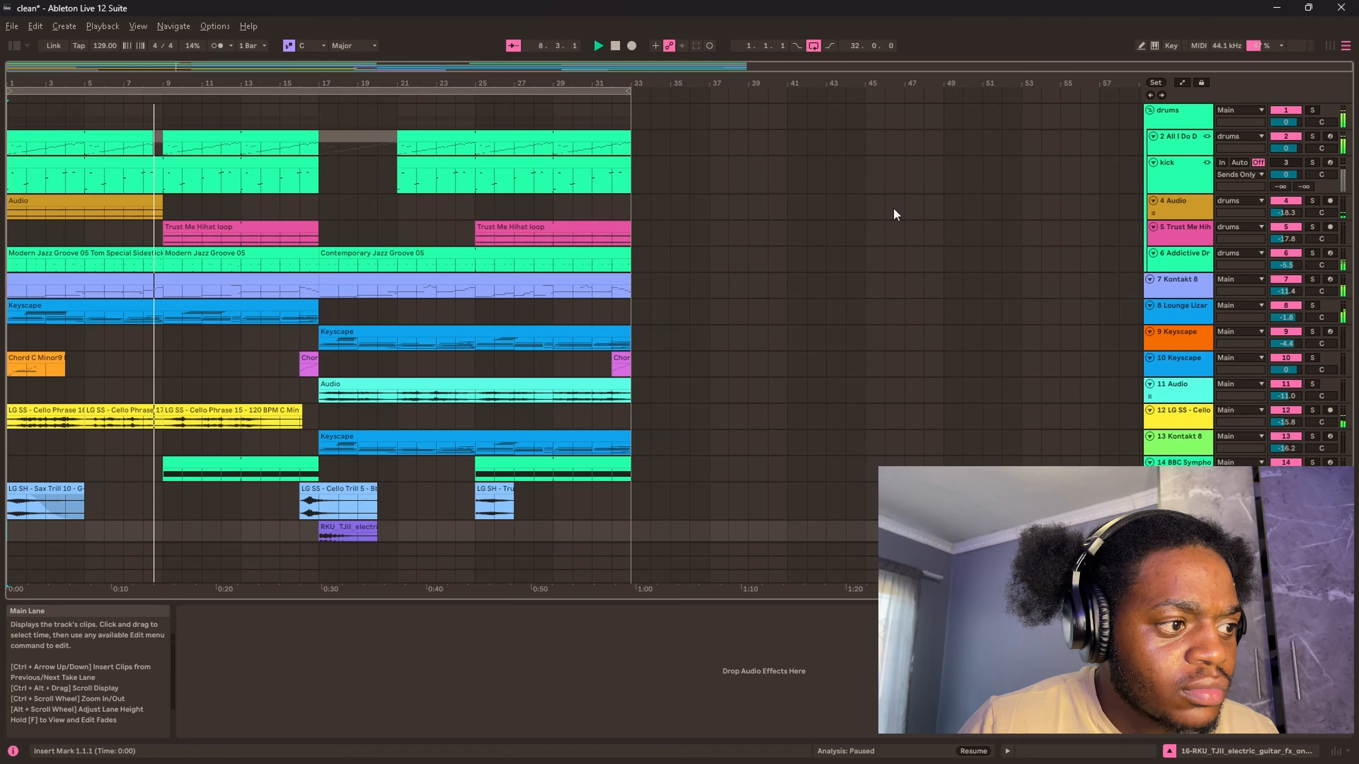
{"action": "key", "text": "plus"}
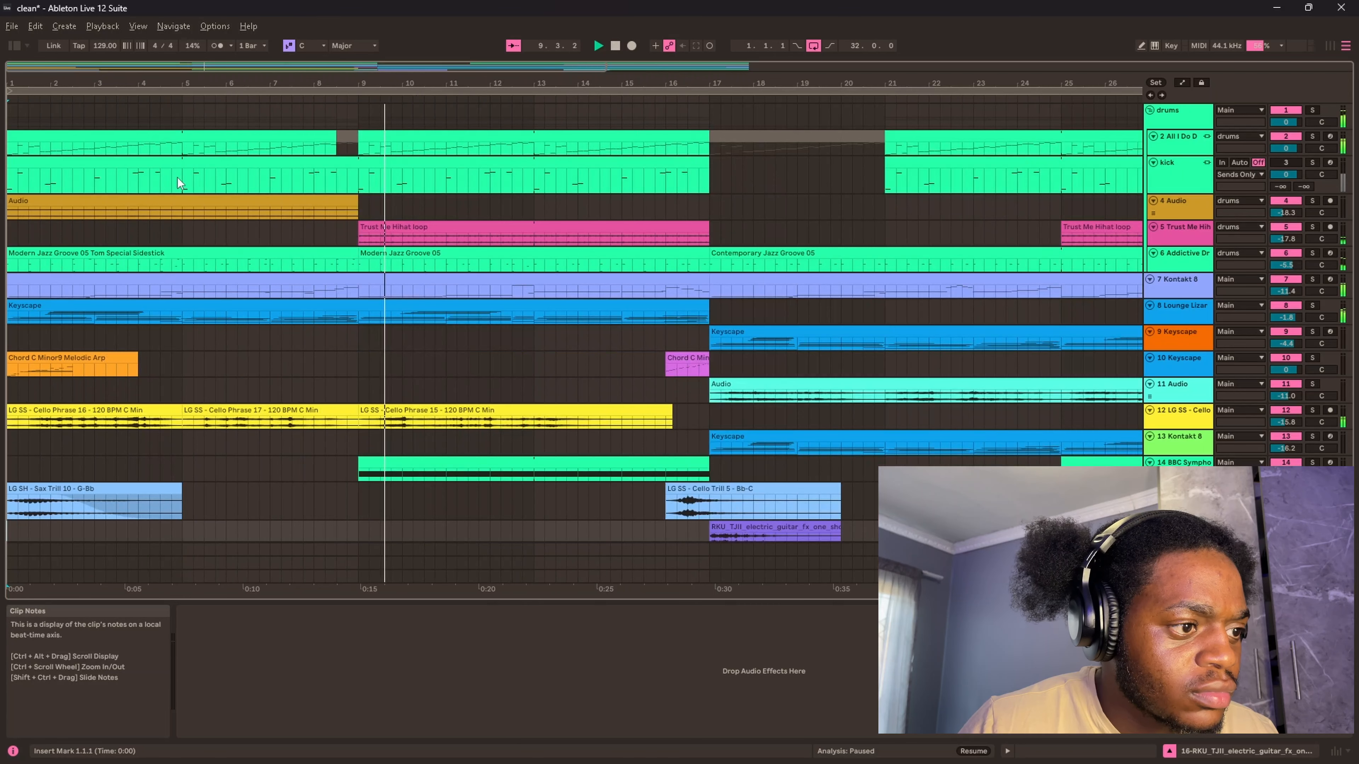
{"action": "key", "text": "plus"}
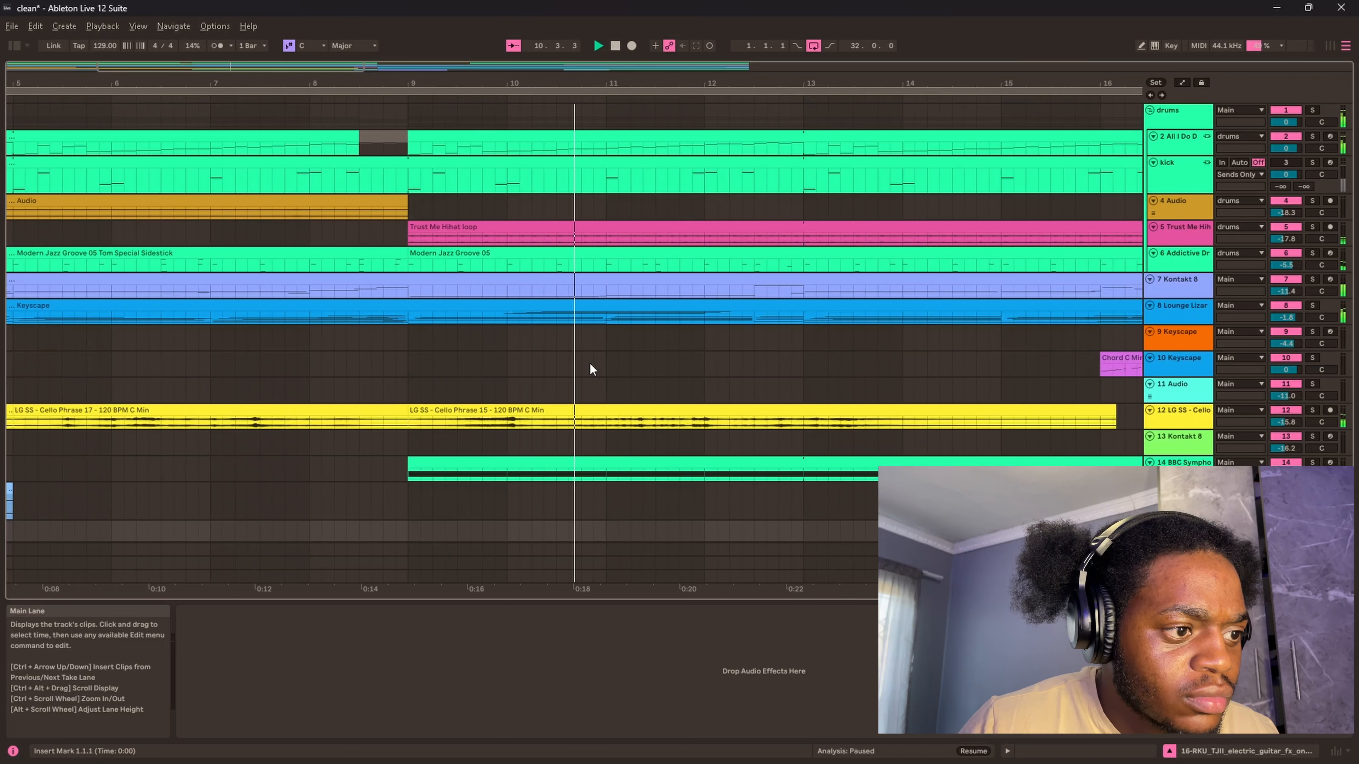